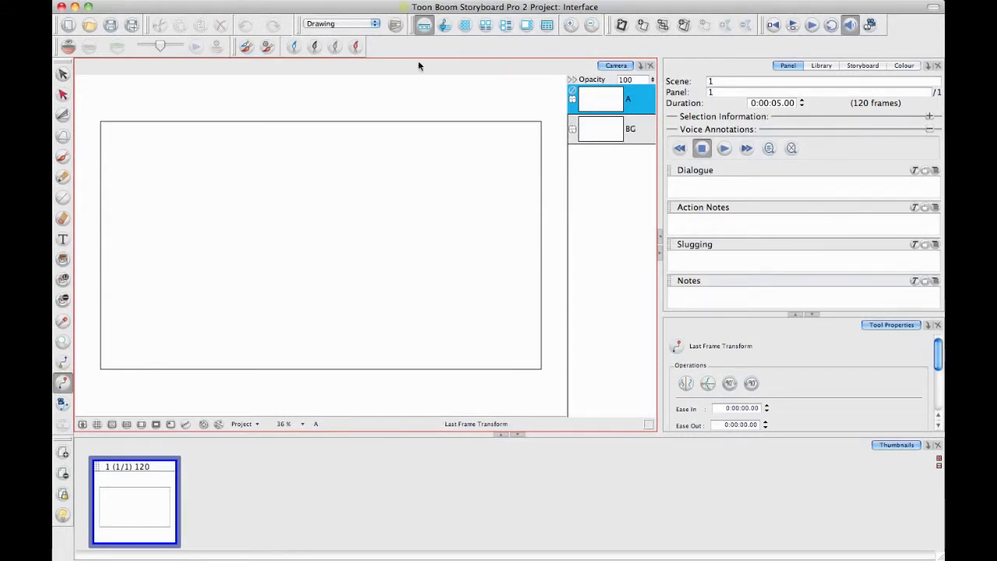
# Close the Tool Properties, Panel, Library, Storyboard and Colour views, leaving only the Camera and Thumbnails views
pyautogui.click(424, 25)
pyautogui.click(938, 327)
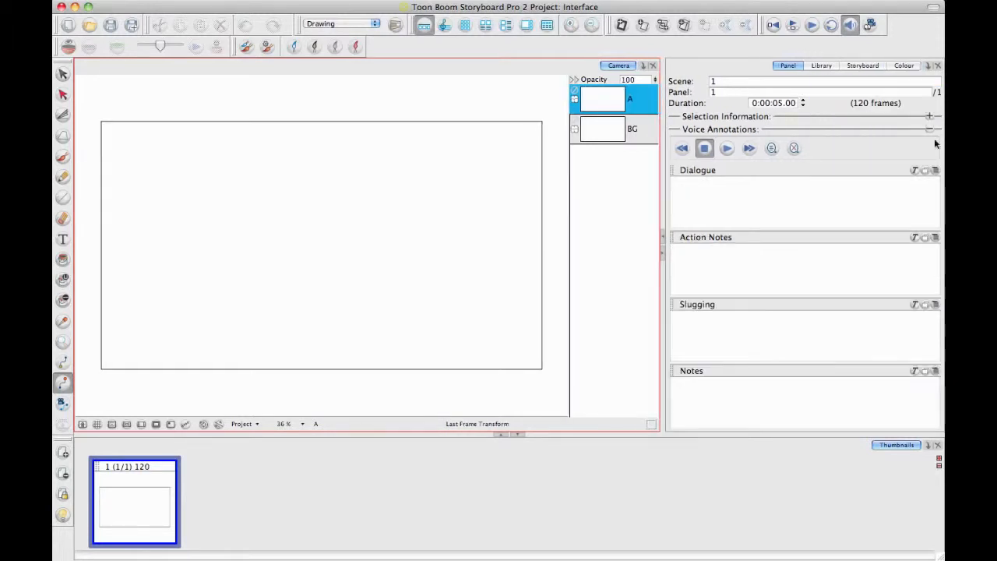
pyautogui.click(938, 67)
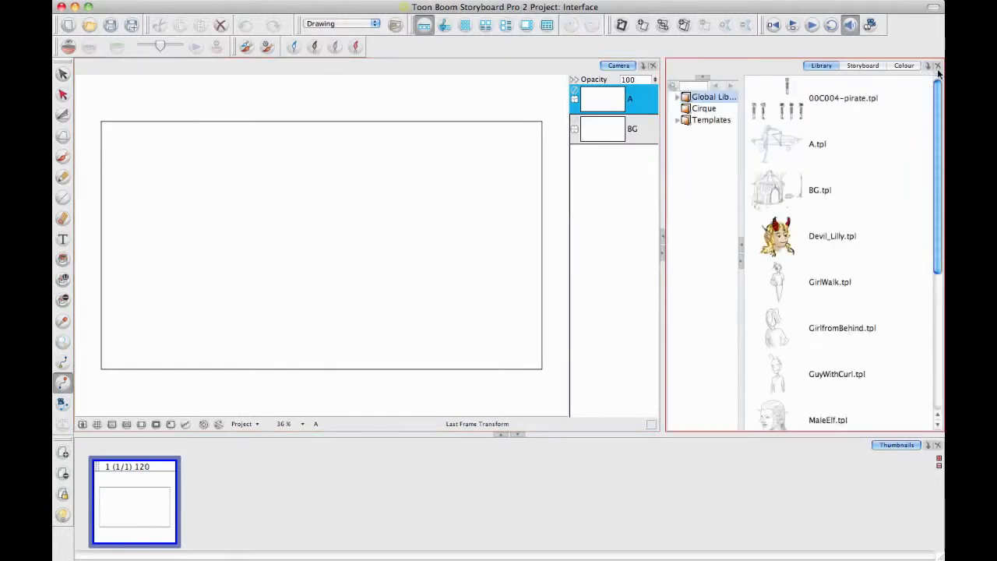
pyautogui.click(937, 67)
pyautogui.click(936, 67)
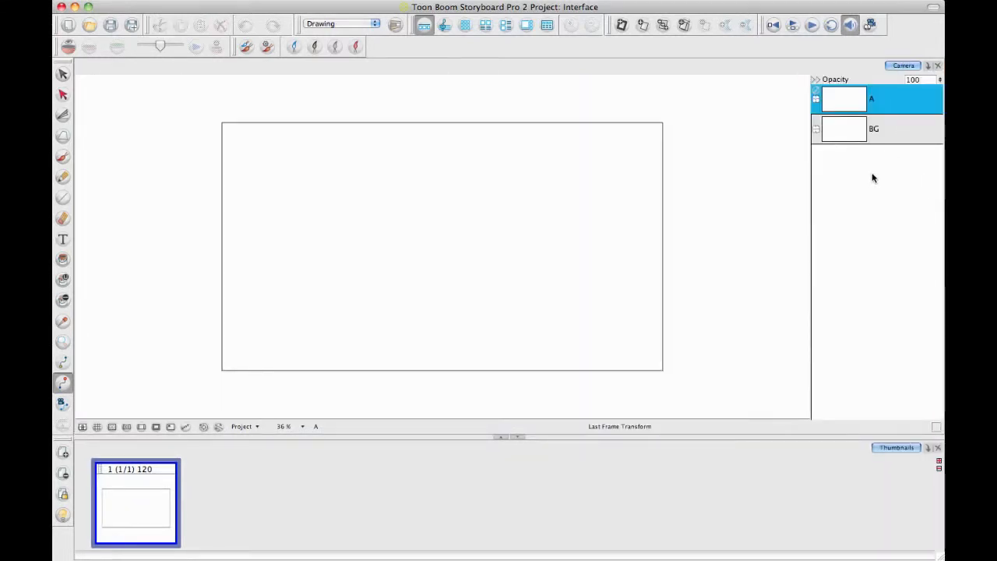
# Open the Tool Properties view as a floating window and move it over the Camera view
pyautogui.click(492, 2)
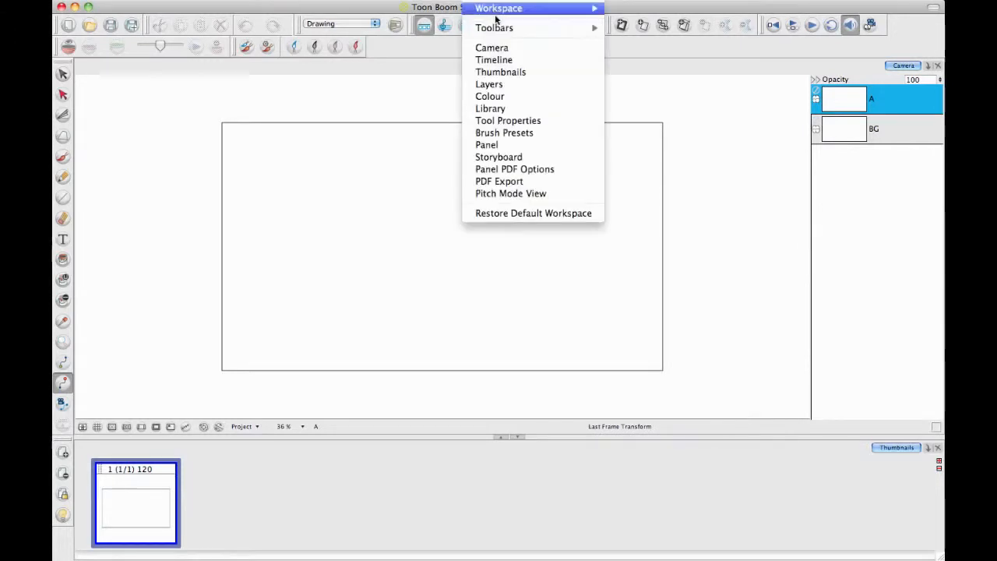
pyautogui.moveTo(499, 29)
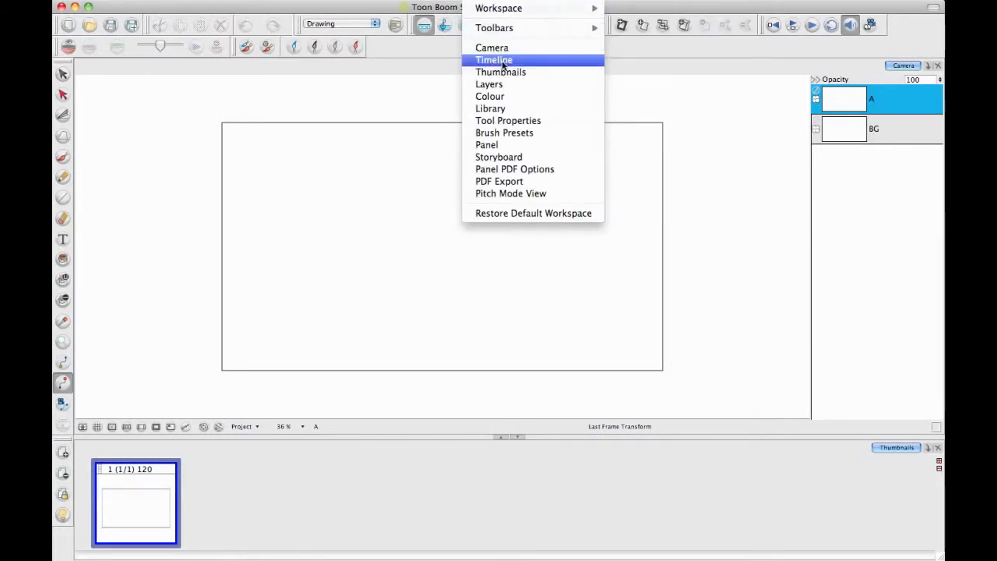
pyautogui.click(512, 121)
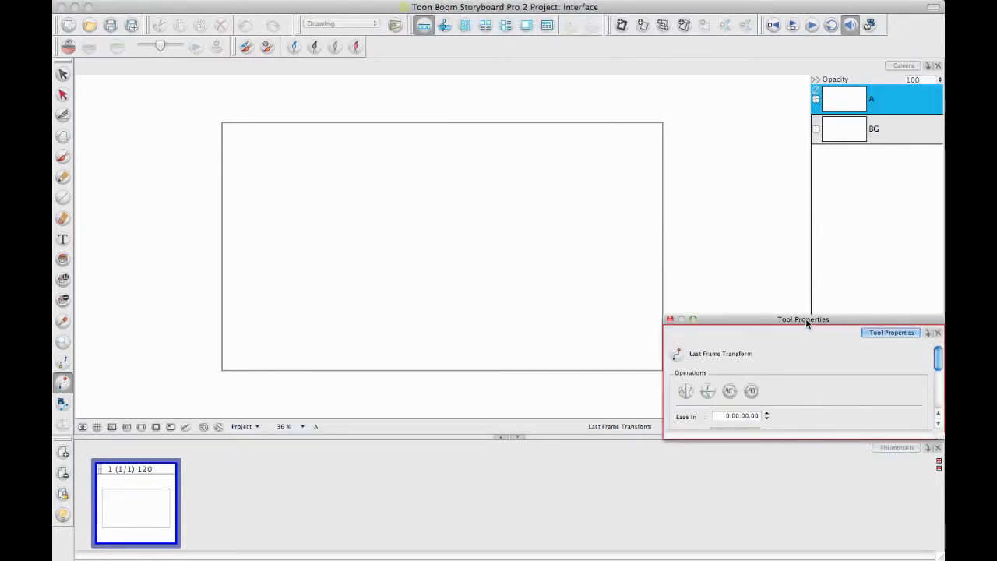
pyautogui.moveTo(802, 318); pyautogui.dragTo(505, 191)
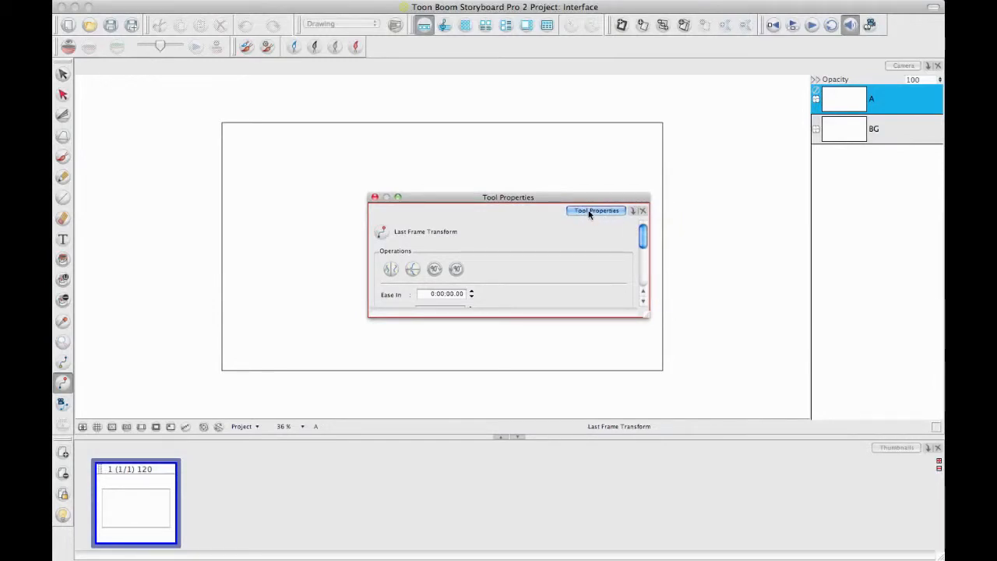
# Dock the Tool Properties view to the right of the Camera view and narrow it to about a quarter of the width
pyautogui.moveTo(590, 214); pyautogui.dragTo(923, 291)
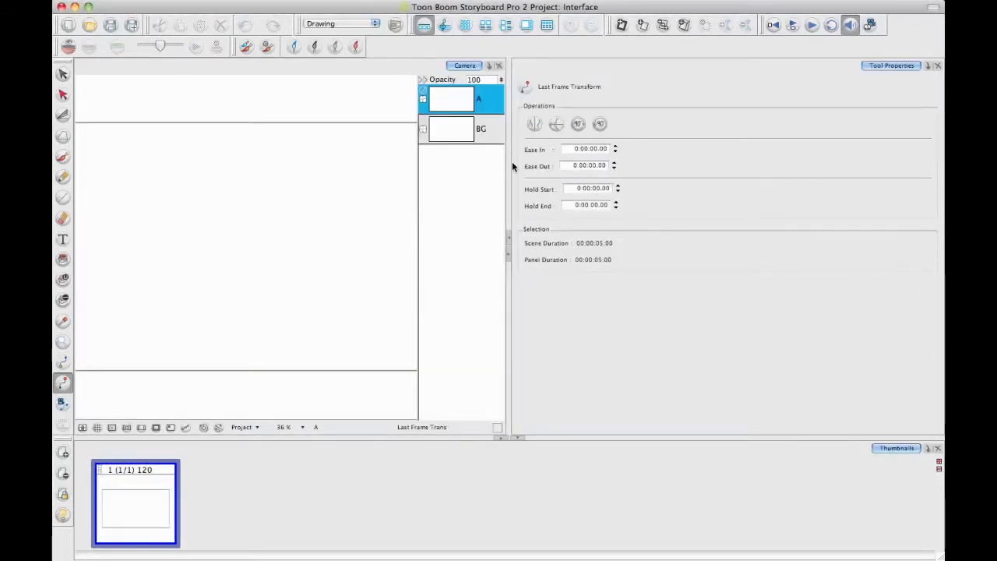
pyautogui.moveTo(509, 161); pyautogui.dragTo(732, 175)
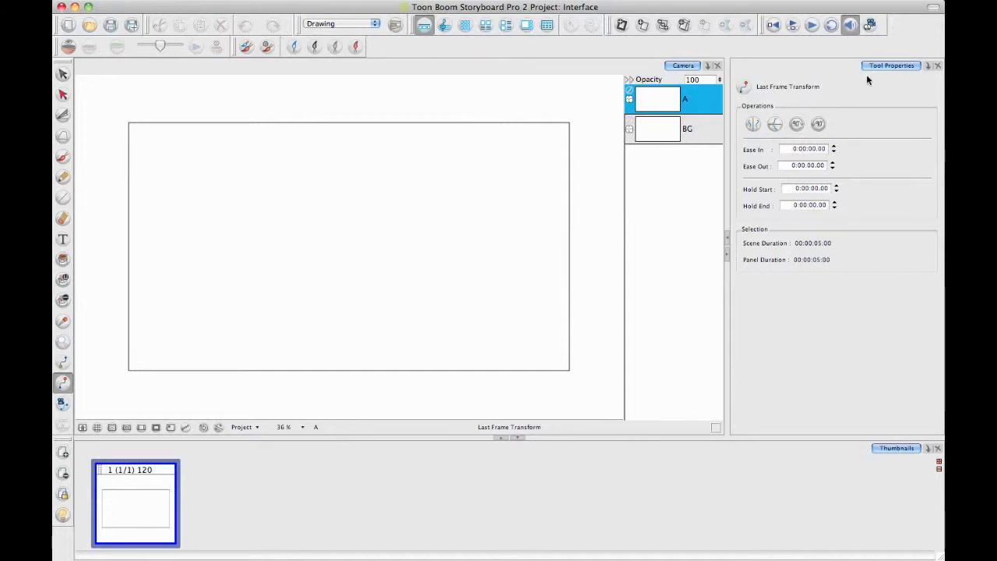
# Undock the Tool Properties view, then dock it between the Camera and Thumbnails views
pyautogui.moveTo(886, 69); pyautogui.dragTo(408, 212)
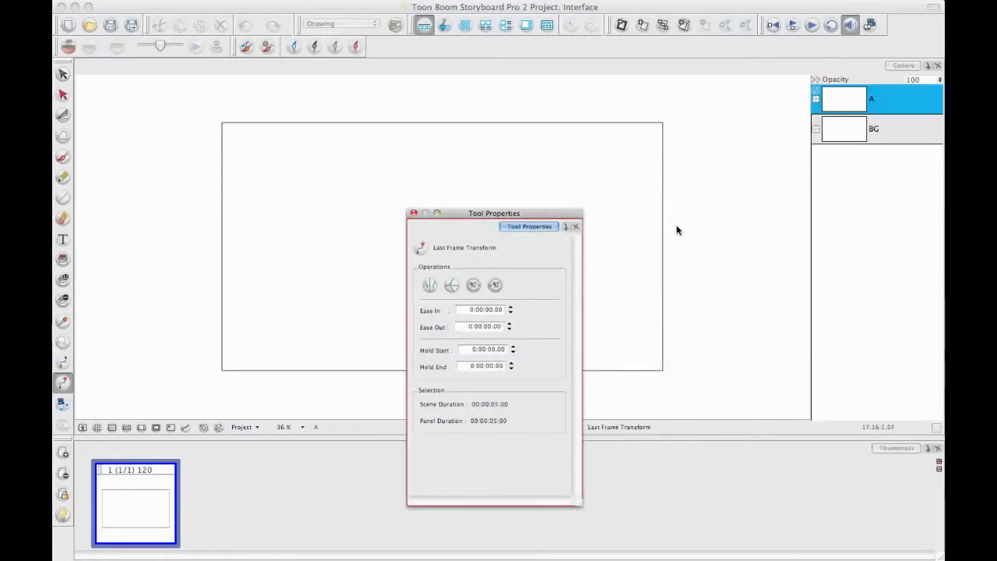
pyautogui.moveTo(533, 227); pyautogui.dragTo(589, 125)
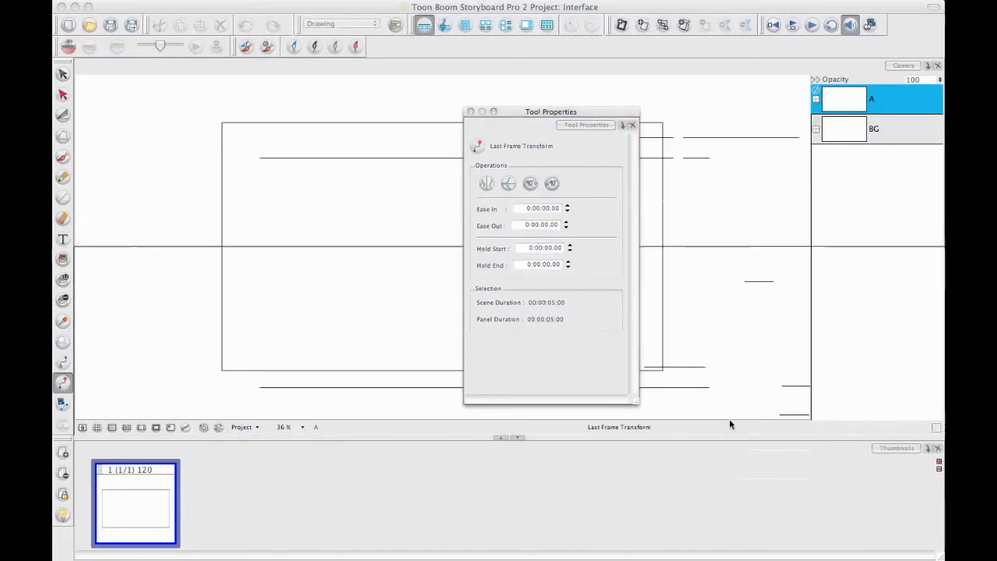
pyautogui.moveTo(730, 421); pyautogui.dragTo(730, 421)
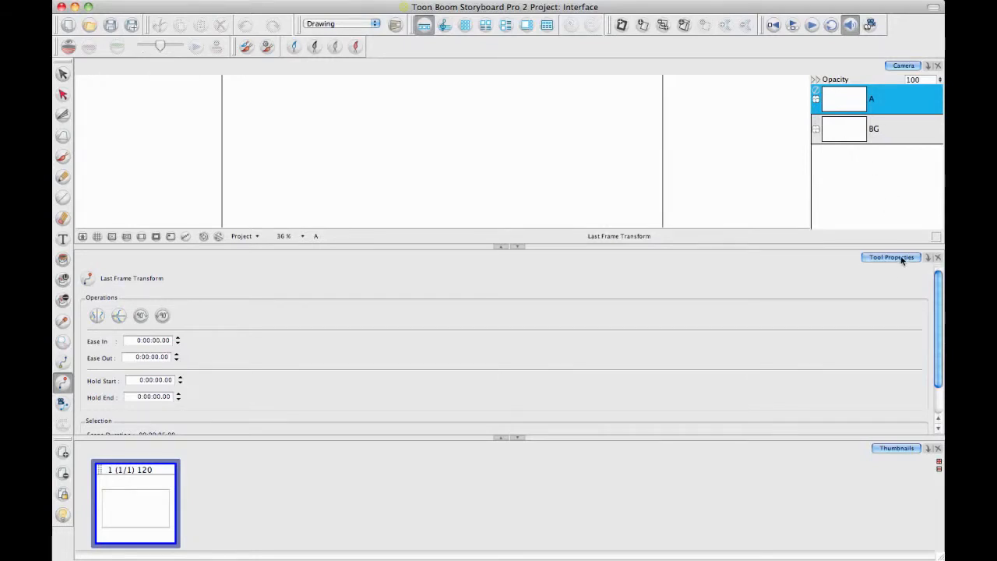
# Redock Tool Properties to the right of the Camera view, and resize the views to shrink Thumbnails and widen Camera
pyautogui.moveTo(902, 260); pyautogui.dragTo(930, 195)
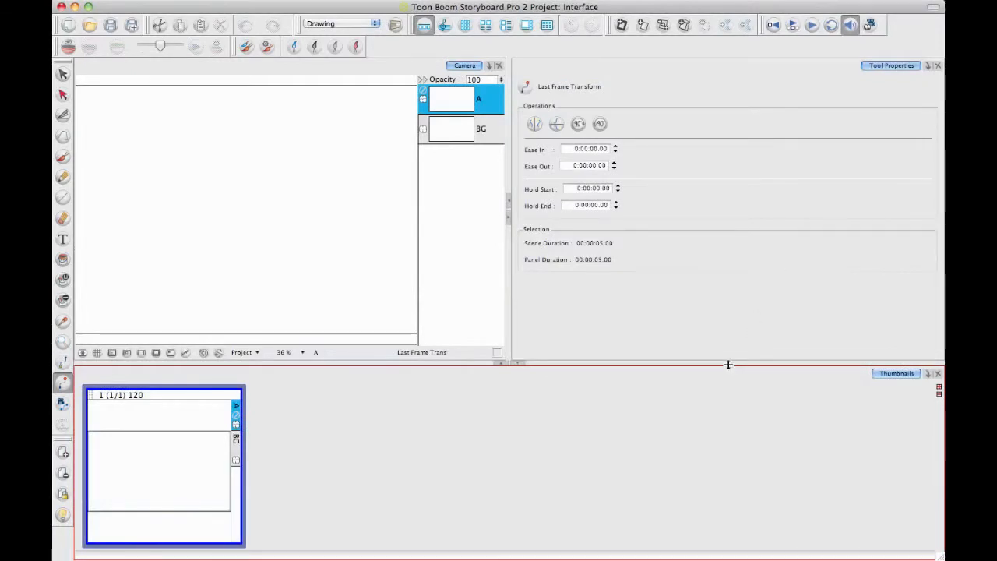
pyautogui.moveTo(728, 364); pyautogui.dragTo(716, 435)
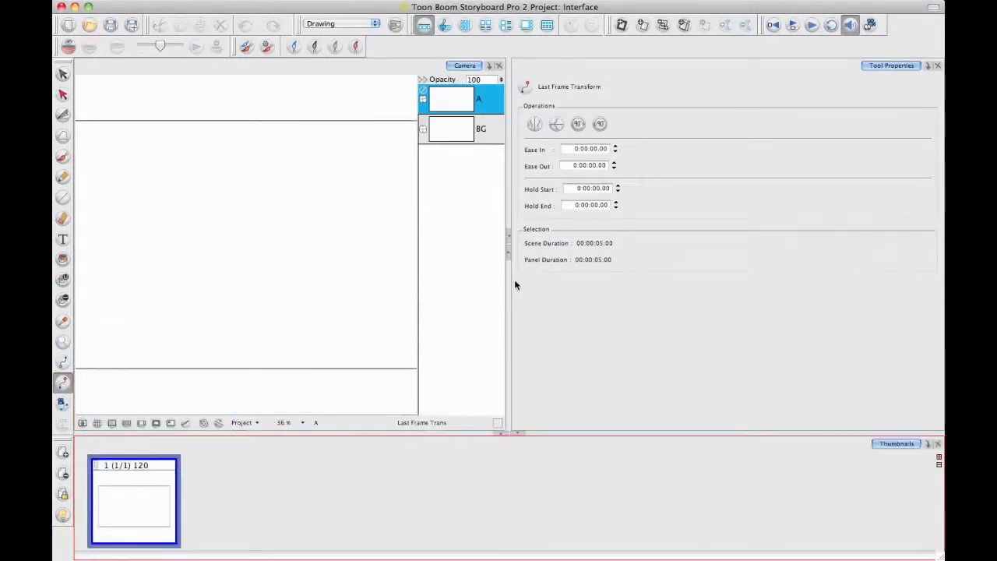
pyautogui.moveTo(510, 278); pyautogui.dragTo(687, 296)
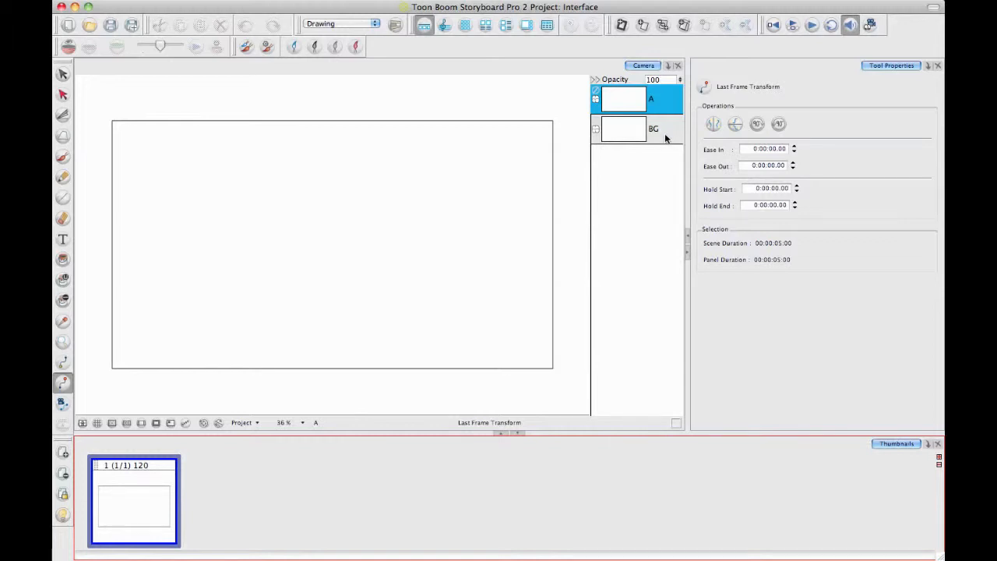
# Activate the Brush tool and add the Colour view as a tab beside Tool Properties
pyautogui.click(63, 157)
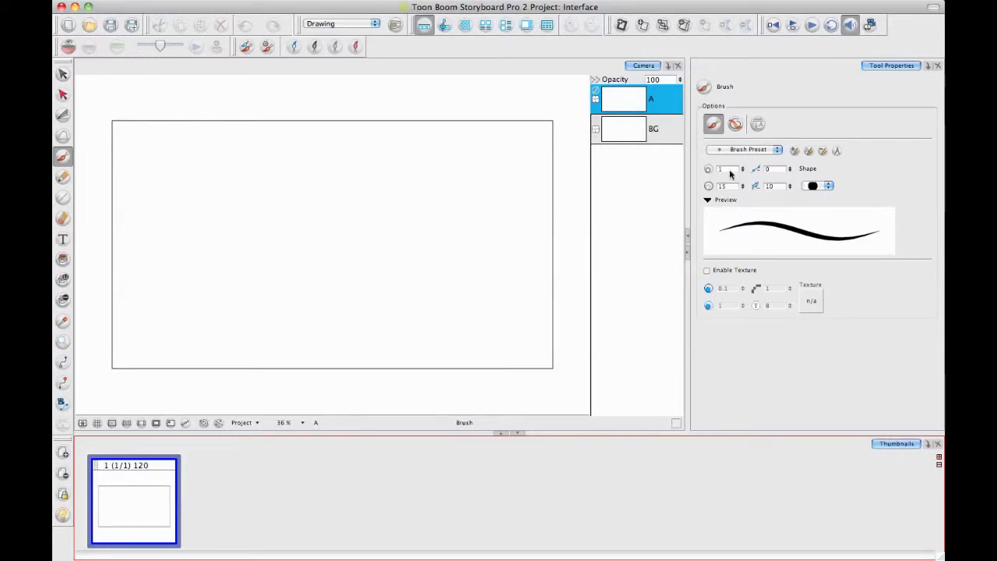
pyautogui.click(928, 65)
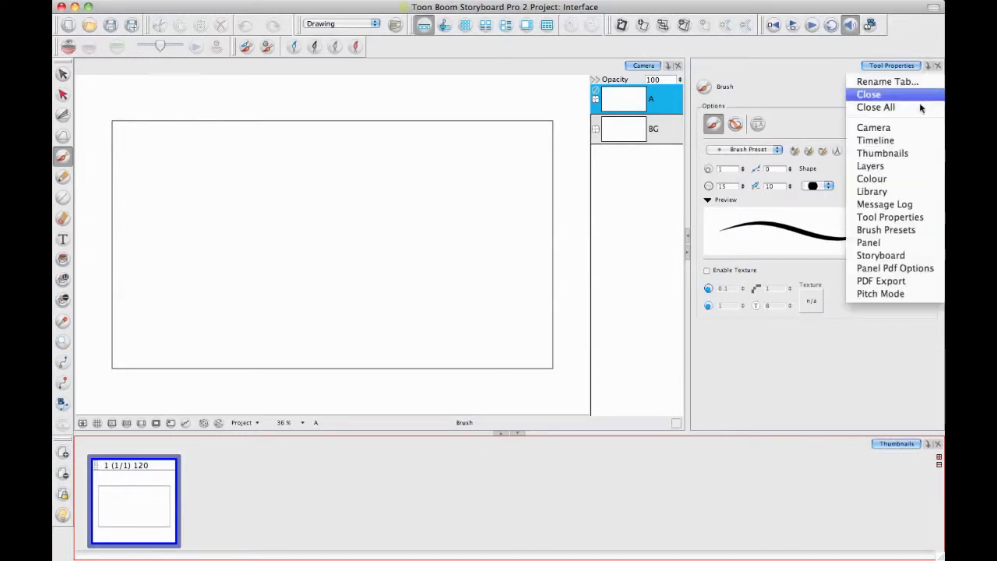
pyautogui.click(873, 180)
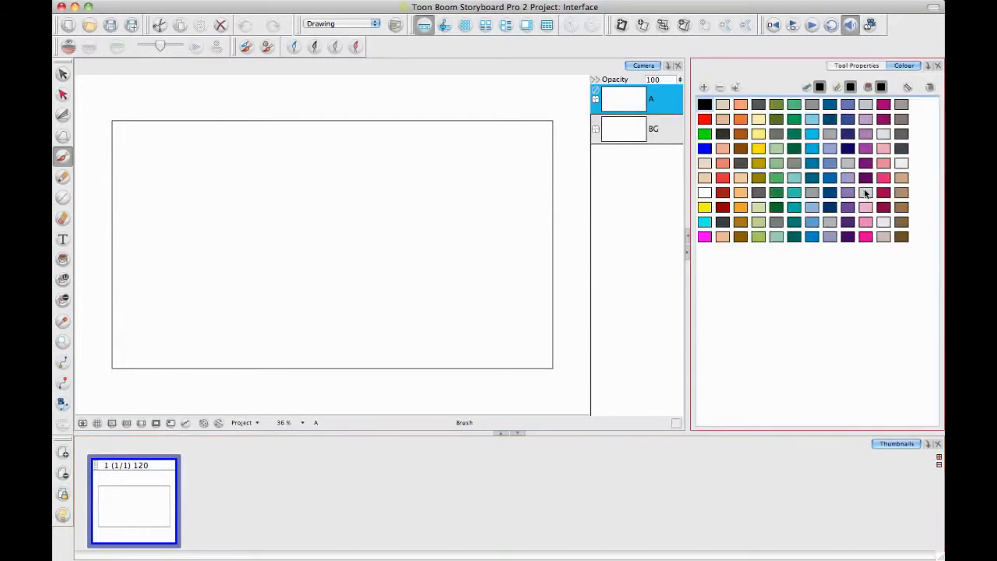
pyautogui.click(869, 67)
pyautogui.click(894, 66)
pyautogui.click(858, 66)
# Dock the Tool Properties view below the Colour view and slightly widen their shared column
pyautogui.moveTo(862, 70); pyautogui.dragTo(815, 413)
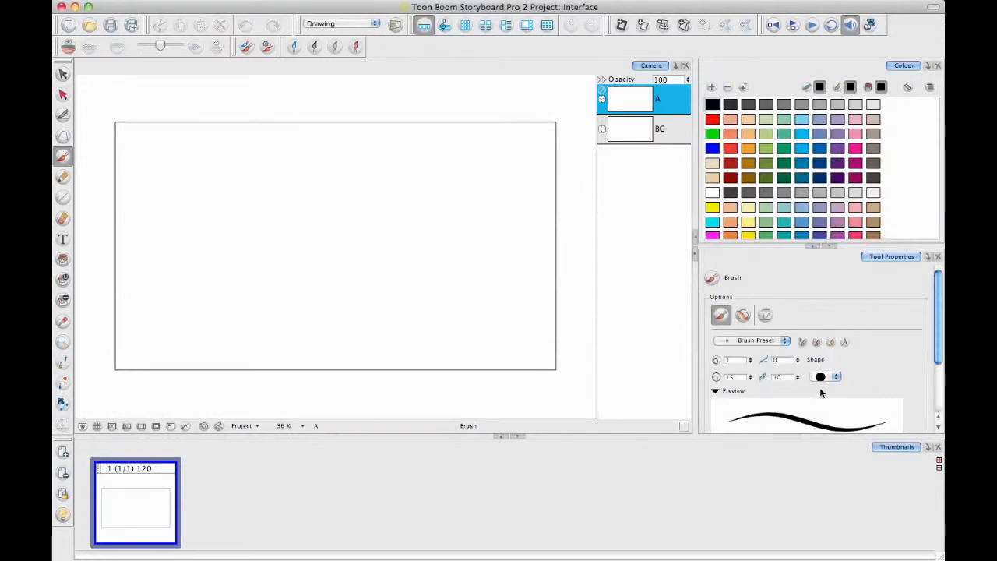
pyautogui.moveTo(694, 289); pyautogui.dragTo(677, 289)
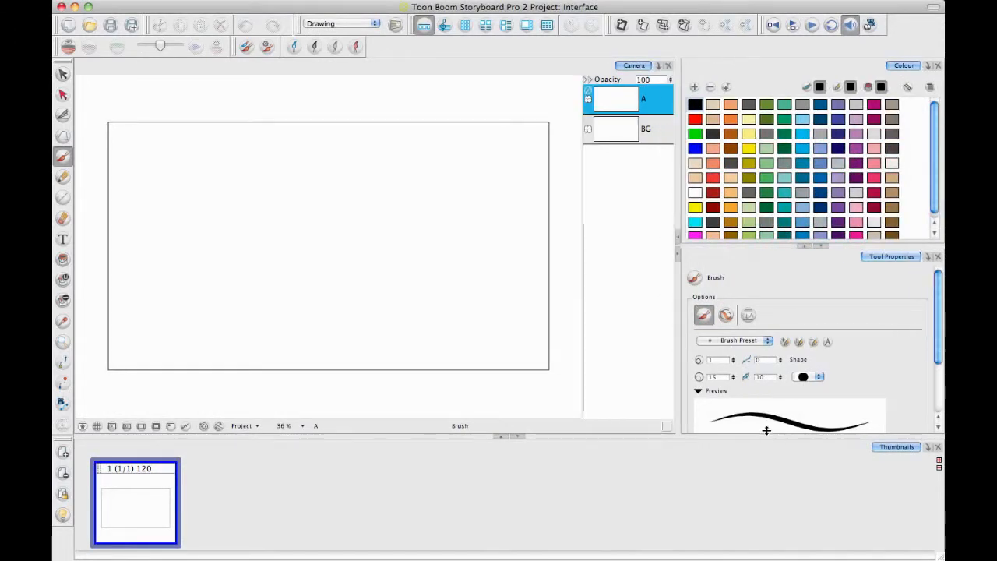
pyautogui.moveTo(764, 444); pyautogui.dragTo(764, 446)
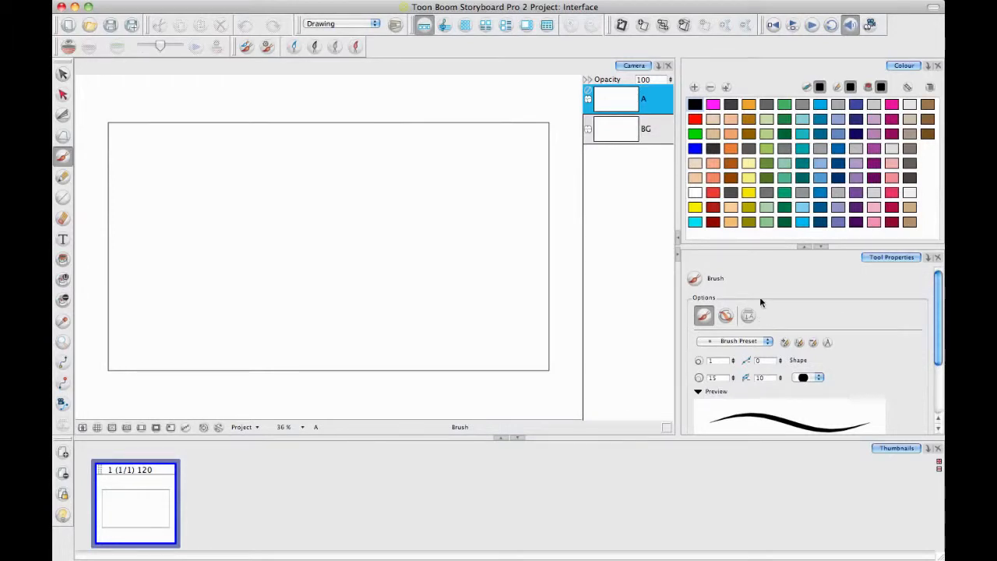
# Add the Brush Presets view as a tab beside the Colour view
pyautogui.click(927, 65)
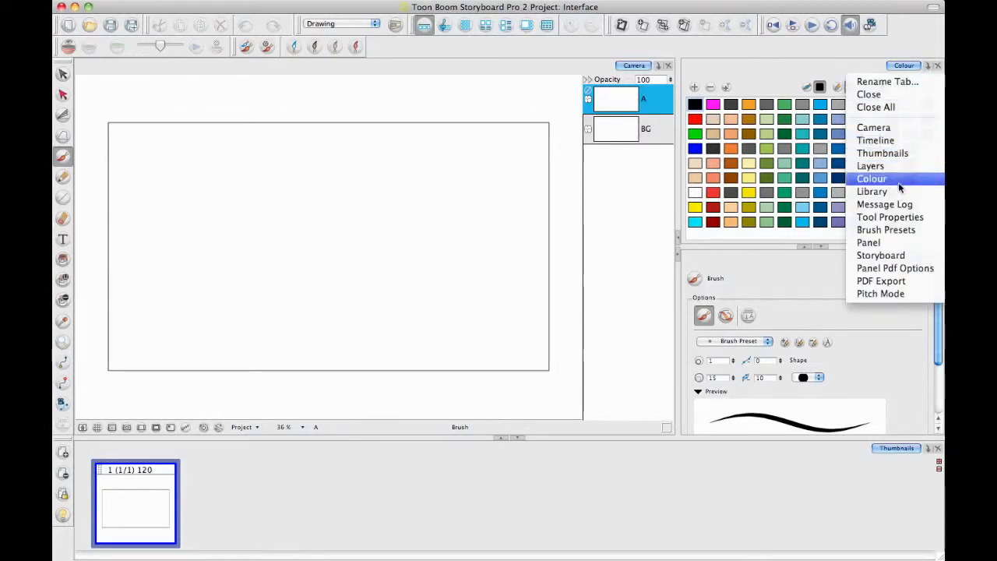
pyautogui.click(888, 230)
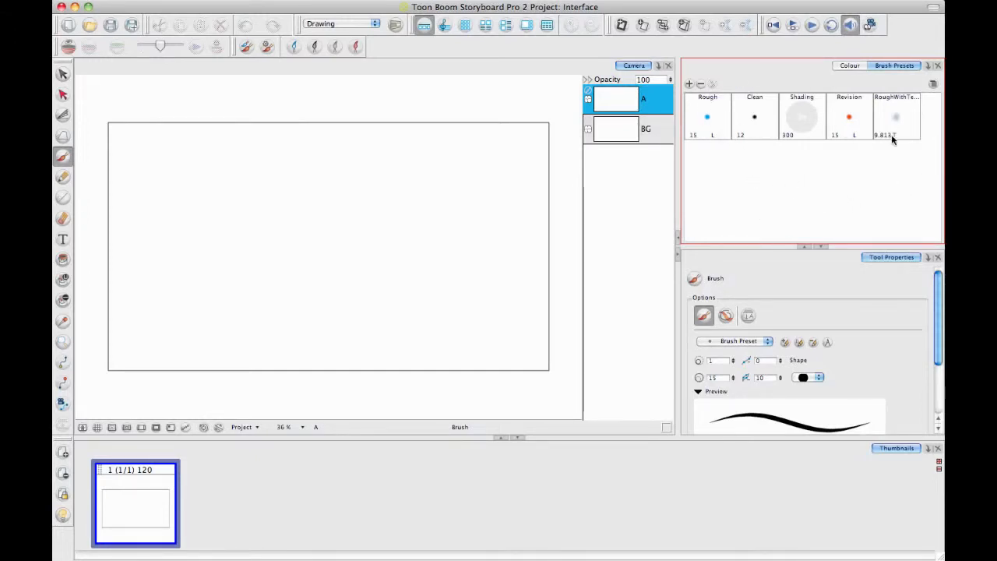
# Draw a blue wavy stroke with the Rough brush preset and a red one beside it with the Revision preset
pyautogui.click(709, 124)
pyautogui.moveTo(249, 141)
pyautogui.mouseDown()
pyautogui.moveTo(254, 218)
pyautogui.moveTo(350, 293)
pyautogui.mouseUp()
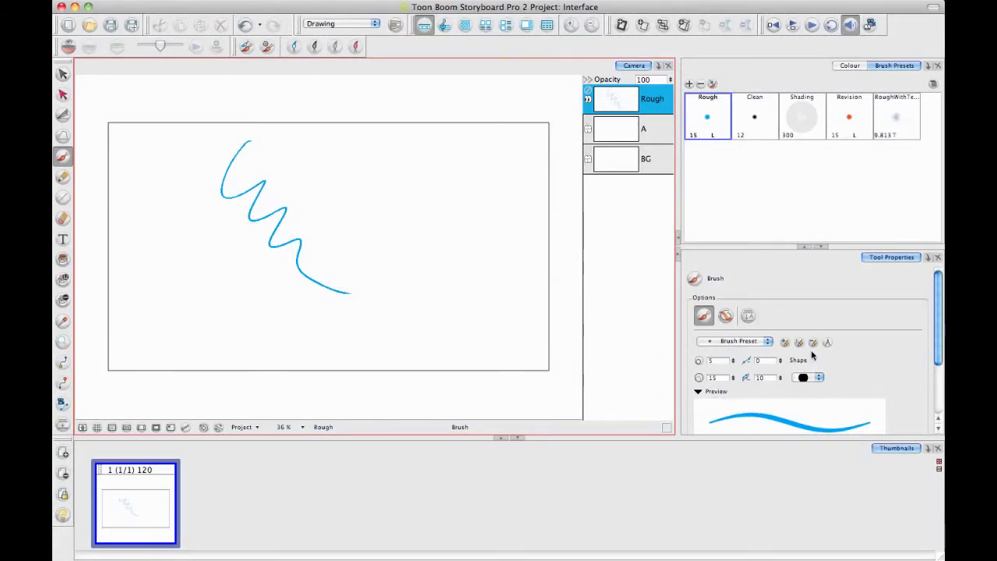
pyautogui.moveTo(938, 308)
pyautogui.mouseDown()
pyautogui.moveTo(940, 348)
pyautogui.moveTo(940, 305)
pyautogui.mouseUp()
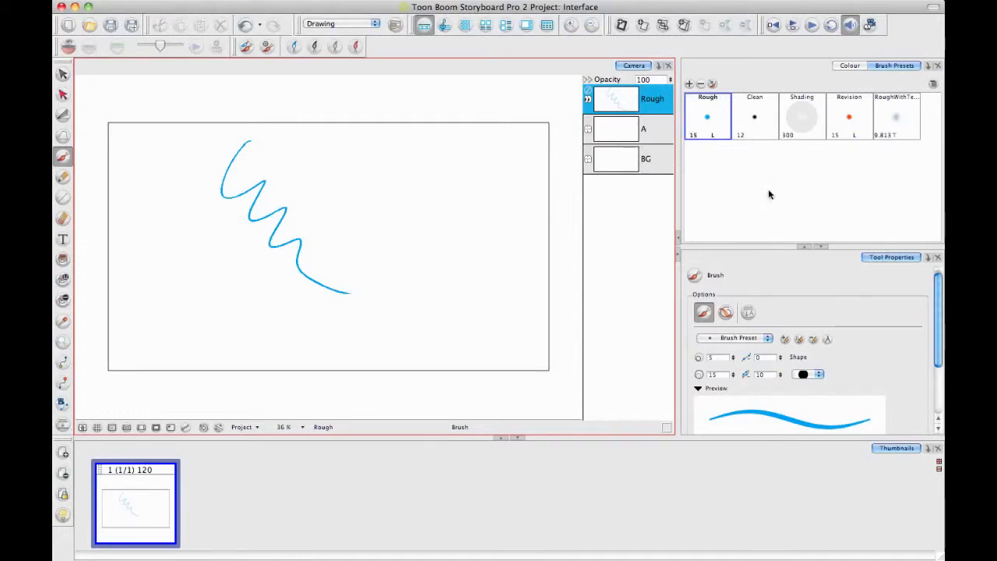
pyautogui.click(854, 128)
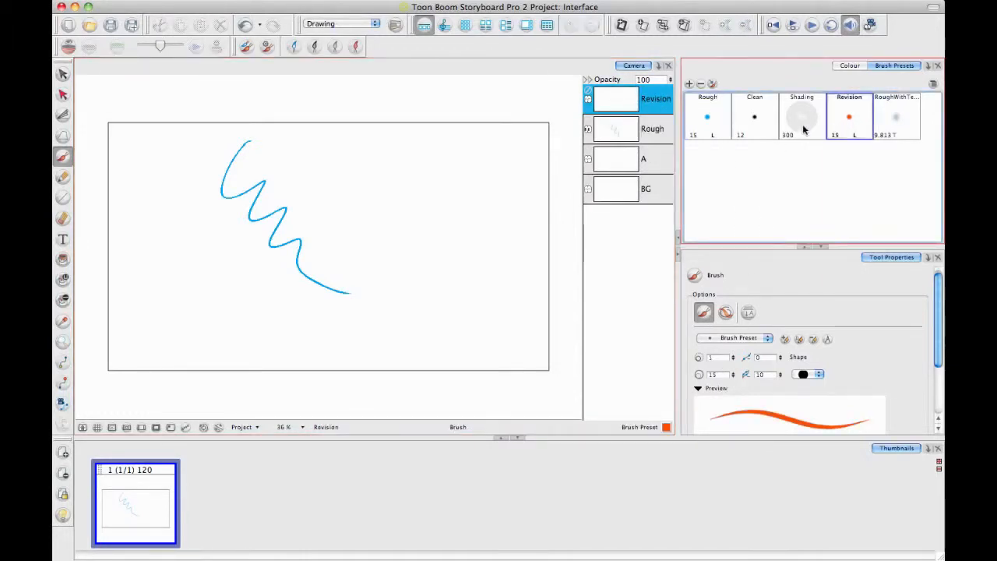
pyautogui.moveTo(411, 159)
pyautogui.mouseDown()
pyautogui.moveTo(408, 195)
pyautogui.moveTo(432, 263)
pyautogui.moveTo(412, 335)
pyautogui.mouseUp()
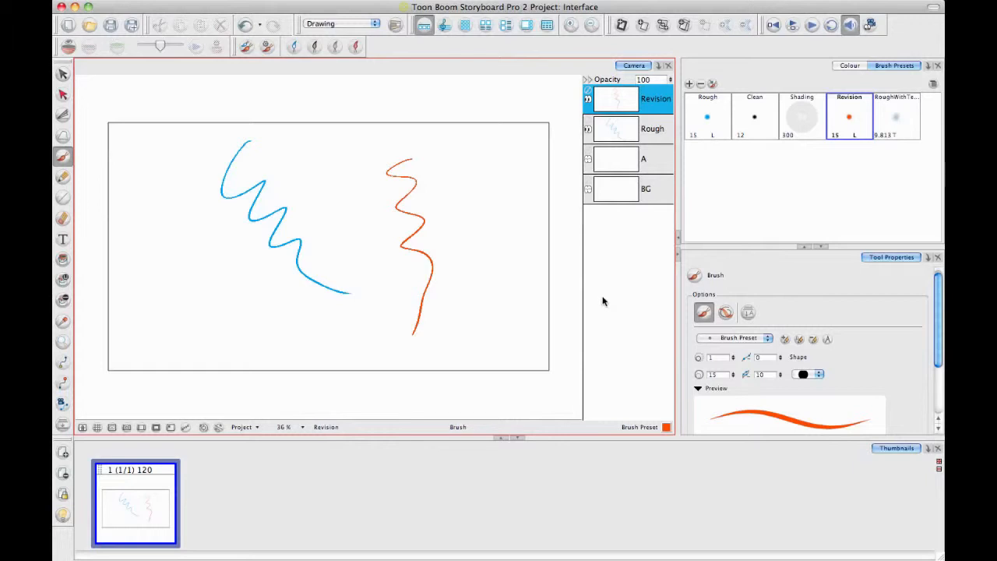
# Undo the blue and red test strokes and the creation of the Revision layer
pyautogui.press('super+z')
pyautogui.press('super+z')
pyautogui.press('super+z')
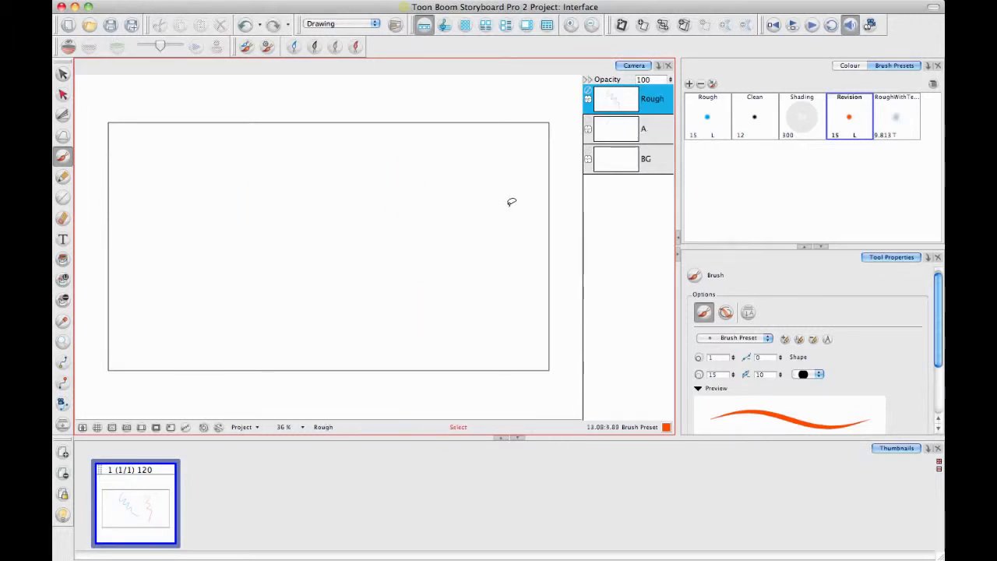
# Draw a thin red wavy stroke in the upper-left area of the frame on the Rough layer
pyautogui.moveTo(367, 205); pyautogui.dragTo(395, 217)
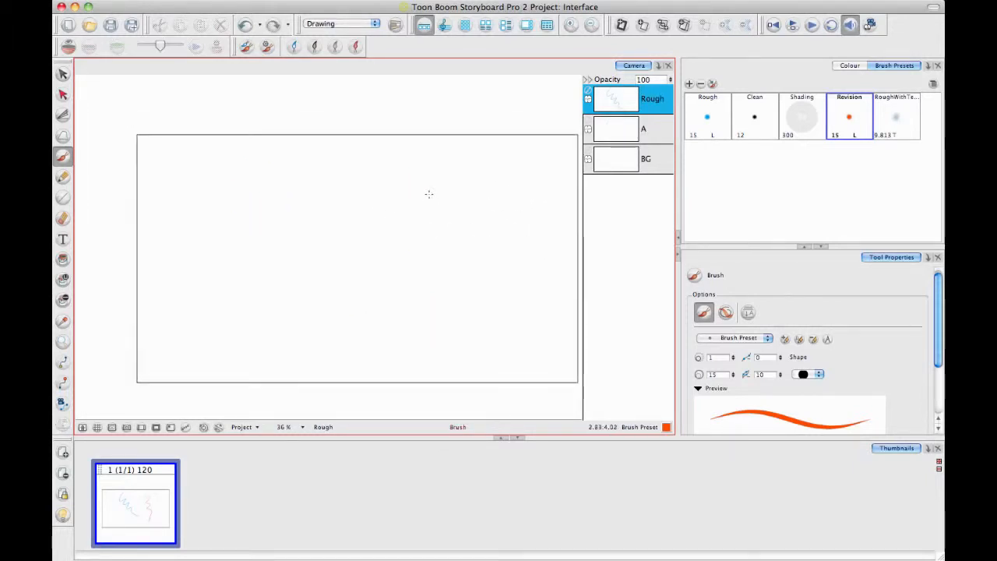
pyautogui.press('2')
pyautogui.press('1')
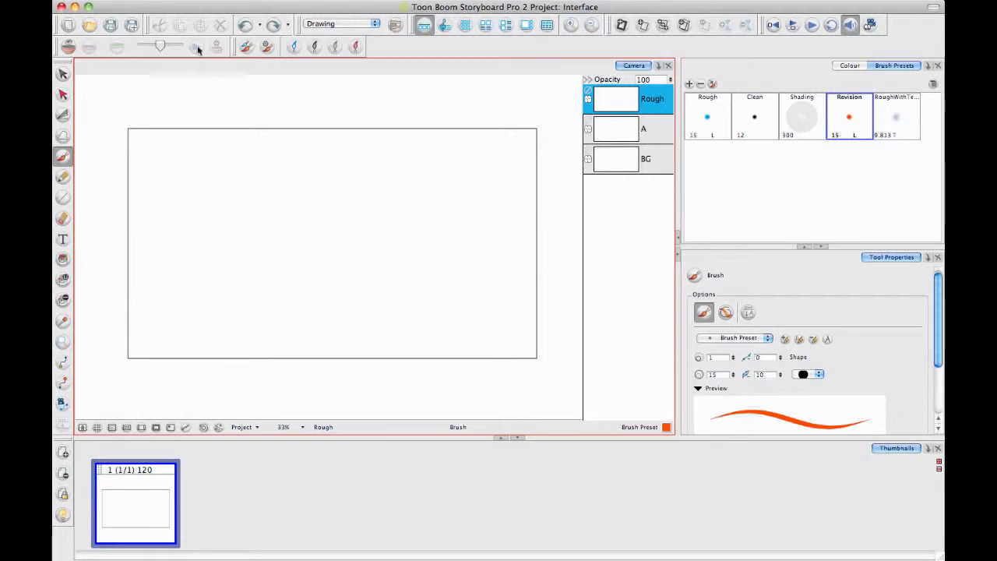
pyautogui.moveTo(187, 158)
pyautogui.mouseDown()
pyautogui.moveTo(178, 204)
pyautogui.moveTo(217, 183)
pyautogui.moveTo(307, 221)
pyautogui.mouseUp()
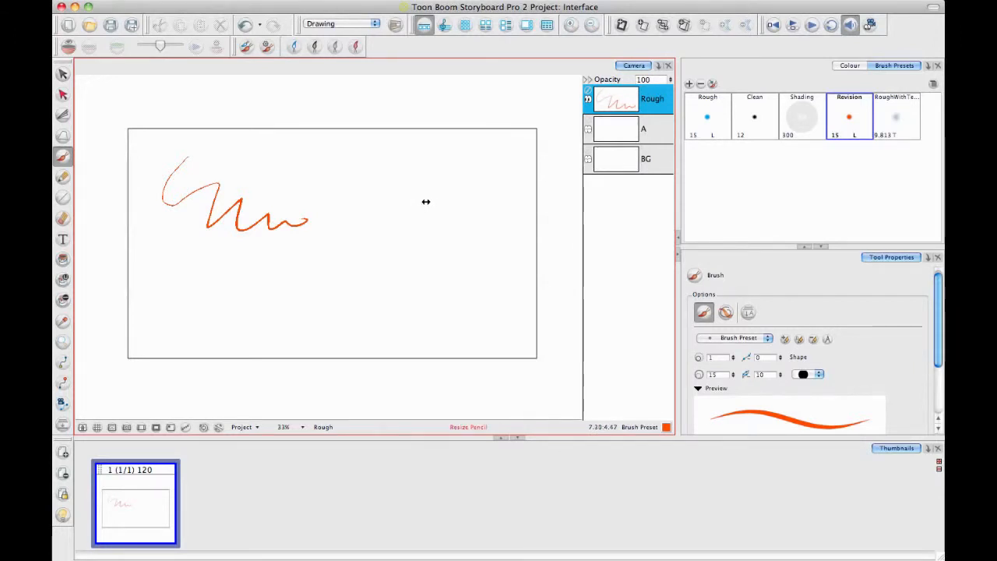
# Increase the brush's maximum size to about 67 and draw a thick wavy stroke to the right of the thin one
pyautogui.moveTo(425, 202)
pyautogui.mouseDown()
pyautogui.moveTo(443, 207)
pyautogui.moveTo(429, 218)
pyautogui.mouseUp()
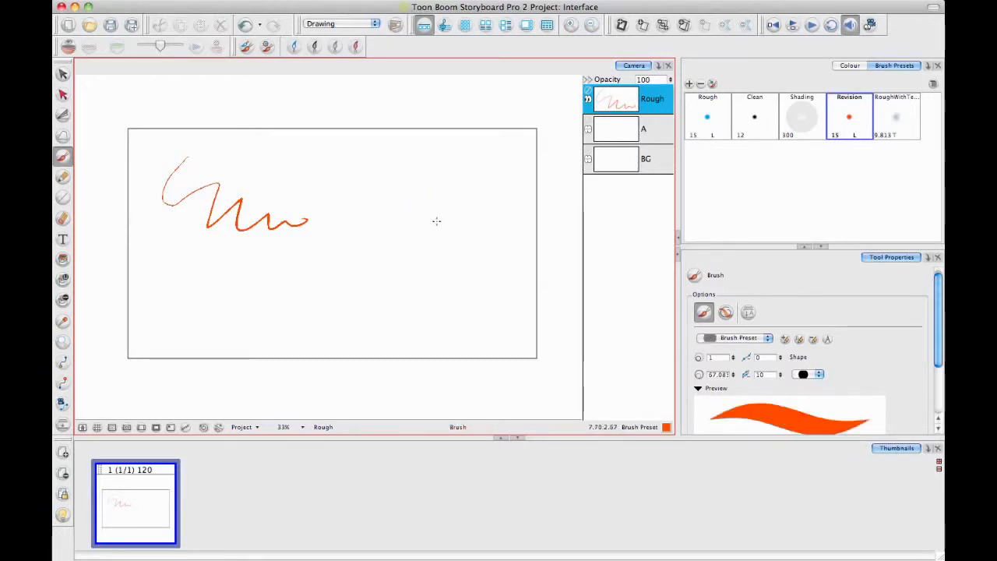
pyautogui.moveTo(358, 153)
pyautogui.mouseDown()
pyautogui.moveTo(350, 178)
pyautogui.moveTo(365, 195)
pyautogui.moveTo(421, 219)
pyautogui.moveTo(472, 206)
pyautogui.mouseUp()
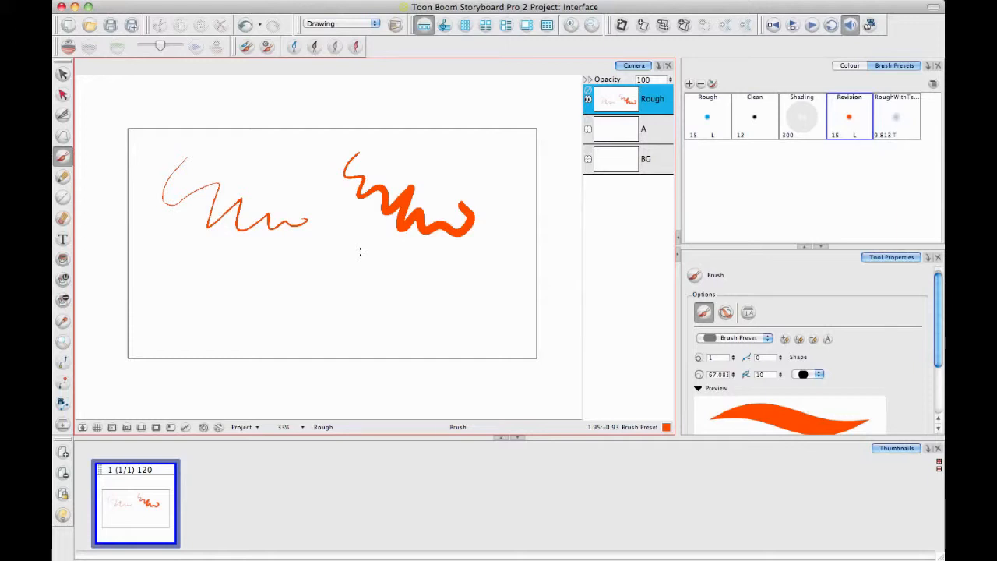
# Raise the brush's minimum size to about 53
pyautogui.press('o')
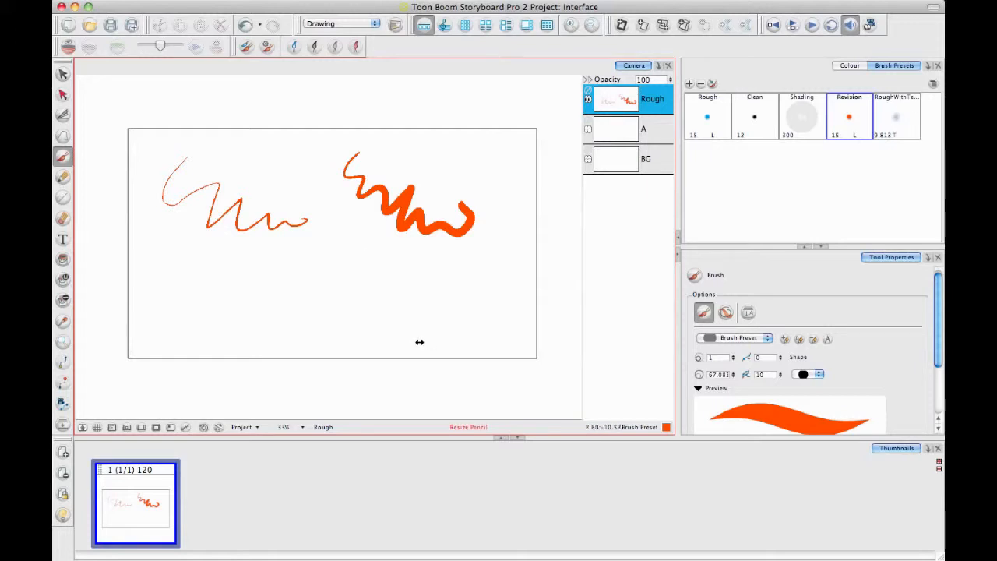
pyautogui.moveTo(409, 299); pyautogui.dragTo(407, 305)
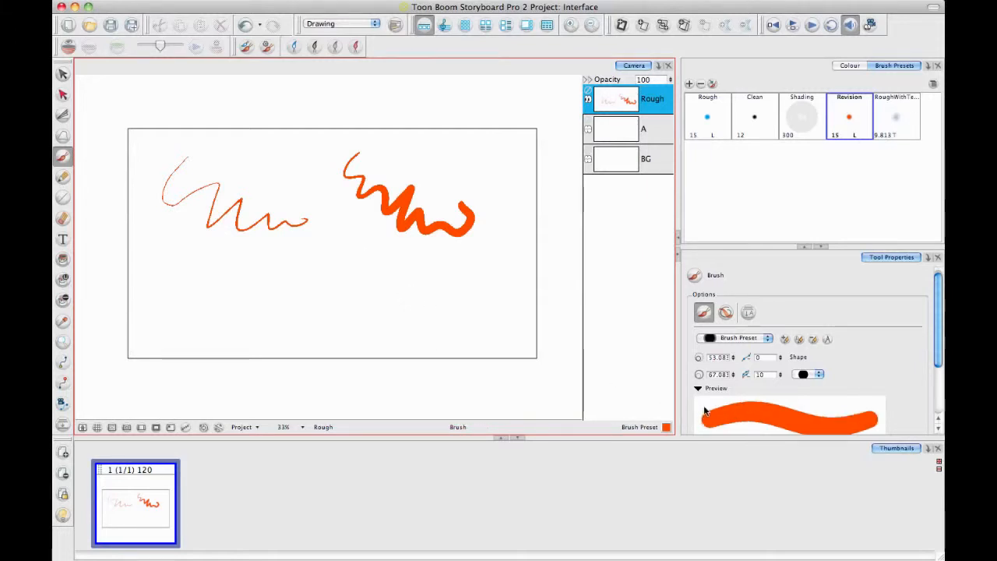
# Draw two thick wavy strokes in the lower half of the frame, plus a heavier one at maximum brush size about 244
pyautogui.scroll(-1, 943, 342)
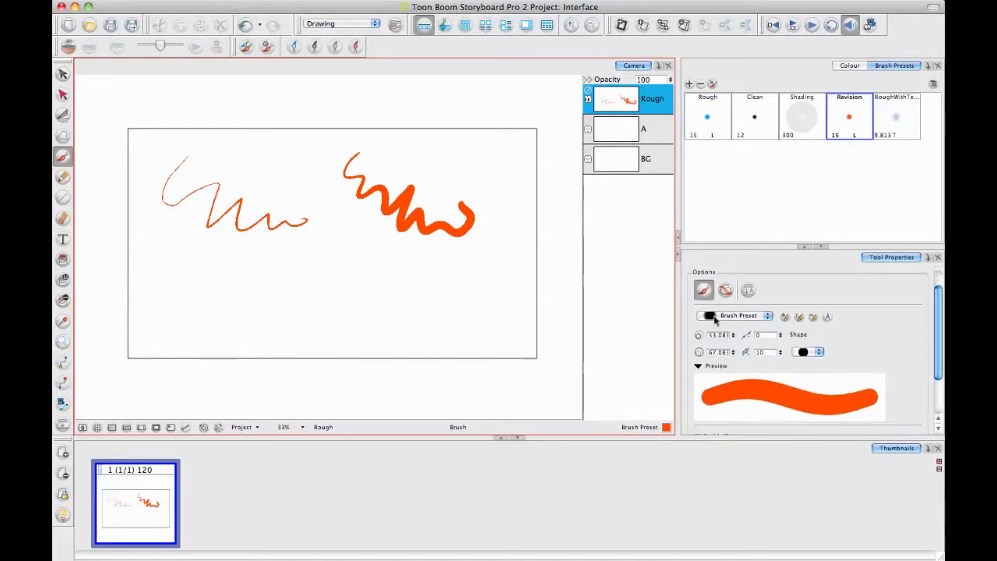
pyautogui.moveTo(222, 265)
pyautogui.mouseDown()
pyautogui.moveTo(247, 293)
pyautogui.moveTo(331, 306)
pyautogui.moveTo(378, 295)
pyautogui.mouseUp()
pyautogui.moveTo(441, 275); pyautogui.dragTo(477, 335)
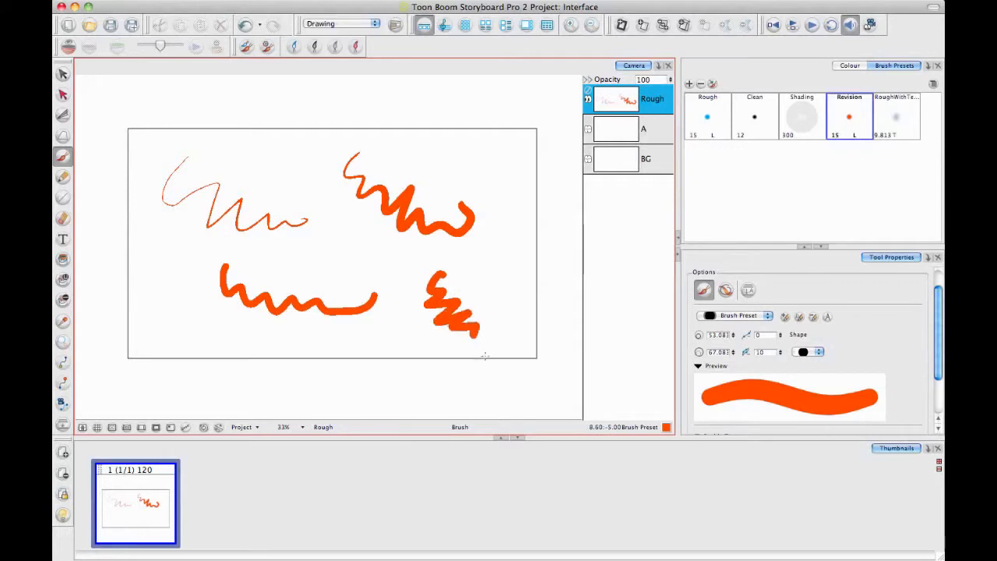
pyautogui.moveTo(465, 259)
pyautogui.mouseDown()
pyautogui.moveTo(491, 268)
pyautogui.moveTo(517, 300)
pyautogui.moveTo(520, 343)
pyautogui.mouseUp()
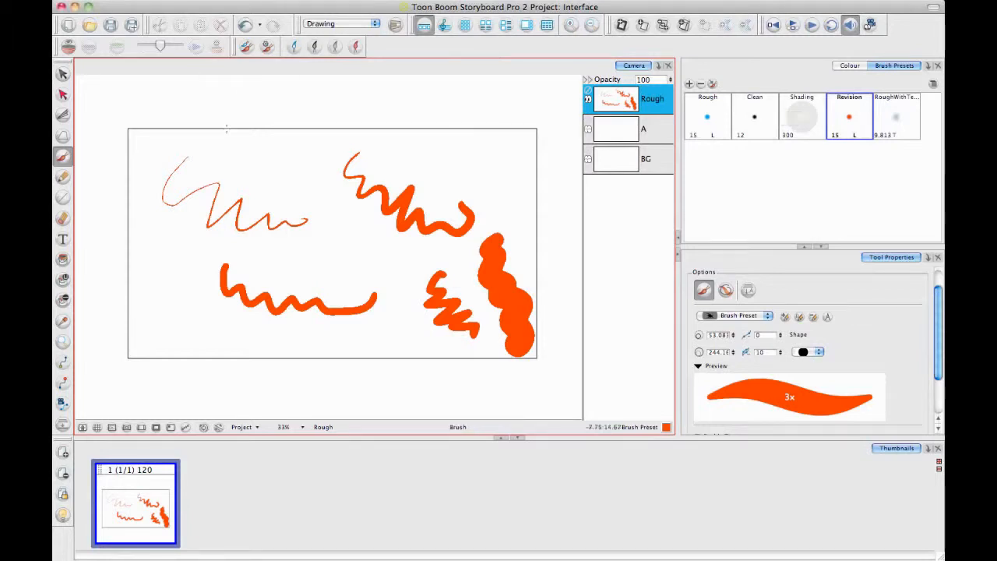
# Select all the red brush strokes on the Rough layer and delete them
pyautogui.click(63, 74)
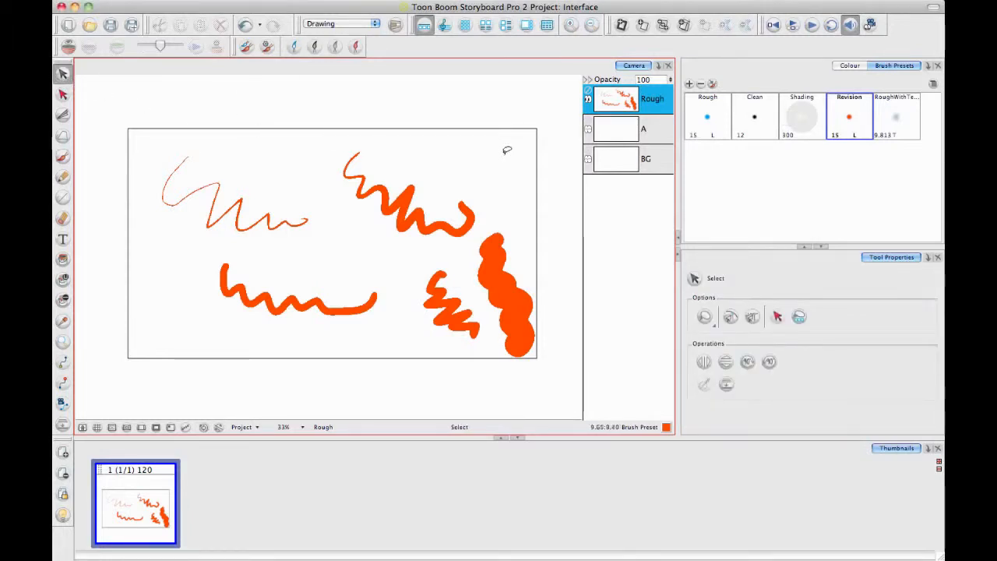
pyautogui.moveTo(507, 149)
pyautogui.mouseDown()
pyautogui.moveTo(273, 112)
pyautogui.moveTo(212, 305)
pyautogui.moveTo(554, 331)
pyautogui.moveTo(522, 140)
pyautogui.mouseUp()
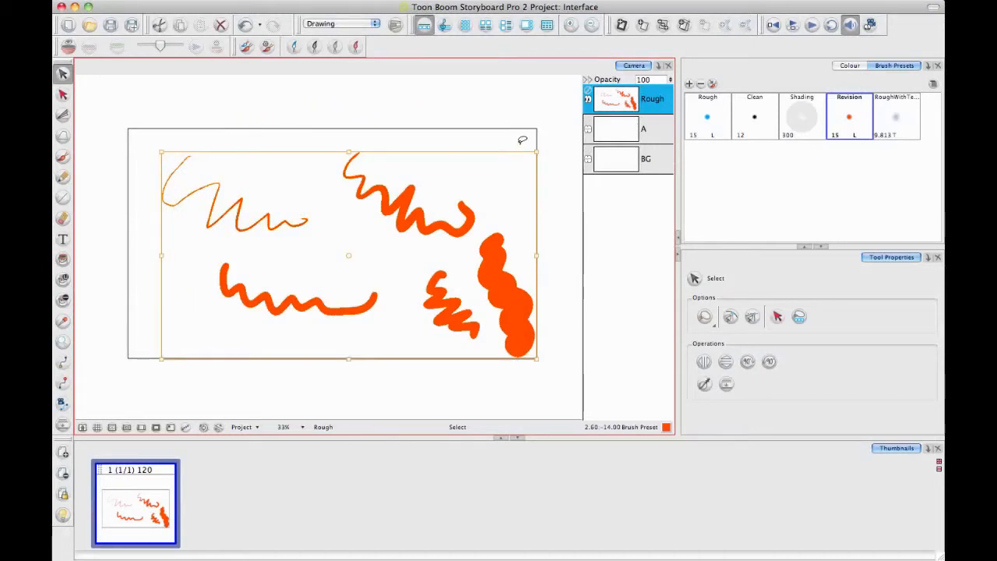
pyautogui.press('Delete')
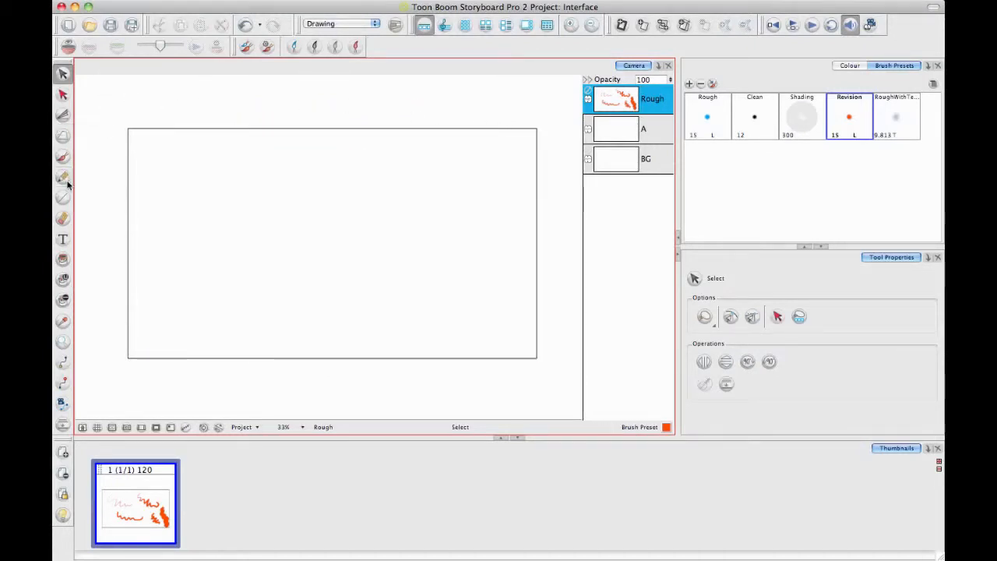
# Enlarge the Pencil to about size 117 and draw a thick wavy stroke diagonally across the frame
pyautogui.click(63, 178)
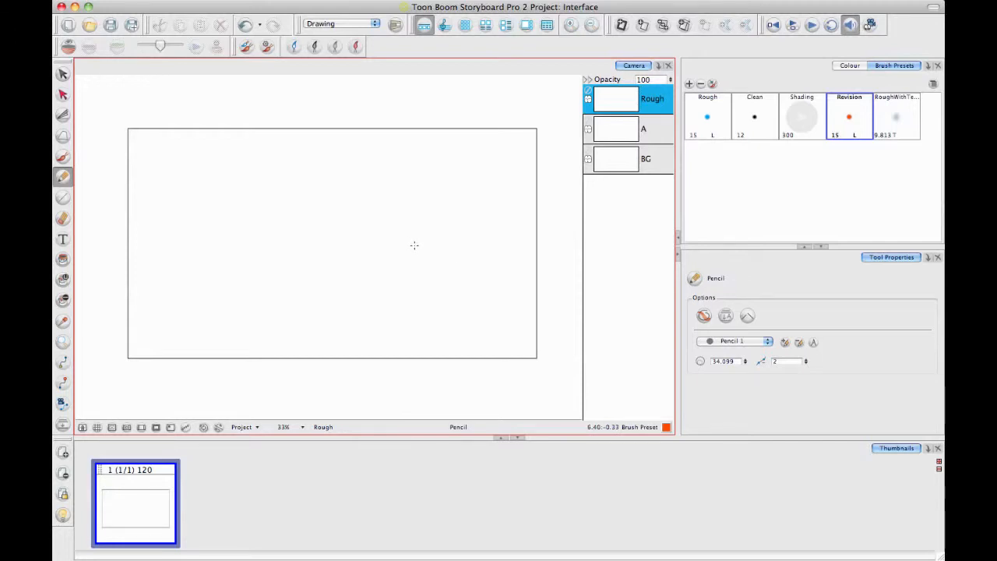
pyautogui.press('o')
pyautogui.moveTo(264, 178)
pyautogui.mouseDown()
pyautogui.moveTo(286, 190)
pyautogui.moveTo(180, 164)
pyautogui.moveTo(228, 218)
pyautogui.moveTo(416, 281)
pyautogui.moveTo(450, 227)
pyautogui.mouseUp()
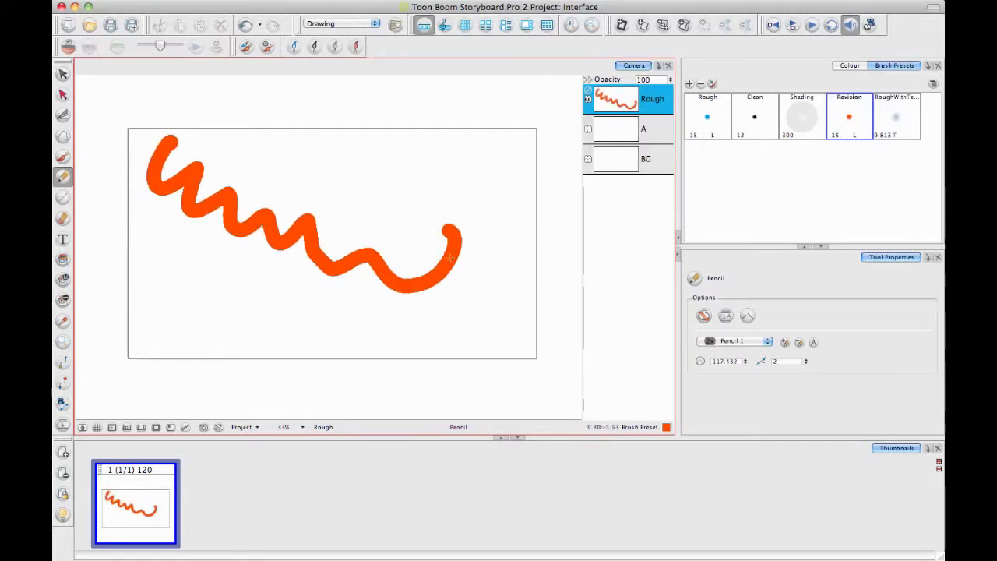
# Reduce the Pencil size to about 24 and draw a thin wavy stroke above the thick one
pyautogui.press('o')
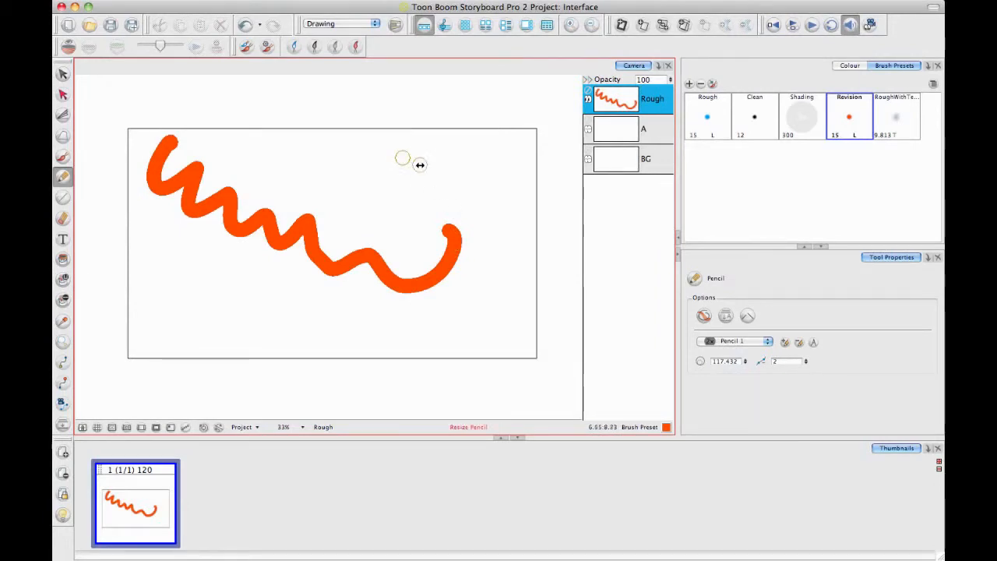
pyautogui.moveTo(392, 185)
pyautogui.mouseDown()
pyautogui.moveTo(426, 194)
pyautogui.moveTo(390, 192)
pyautogui.mouseUp()
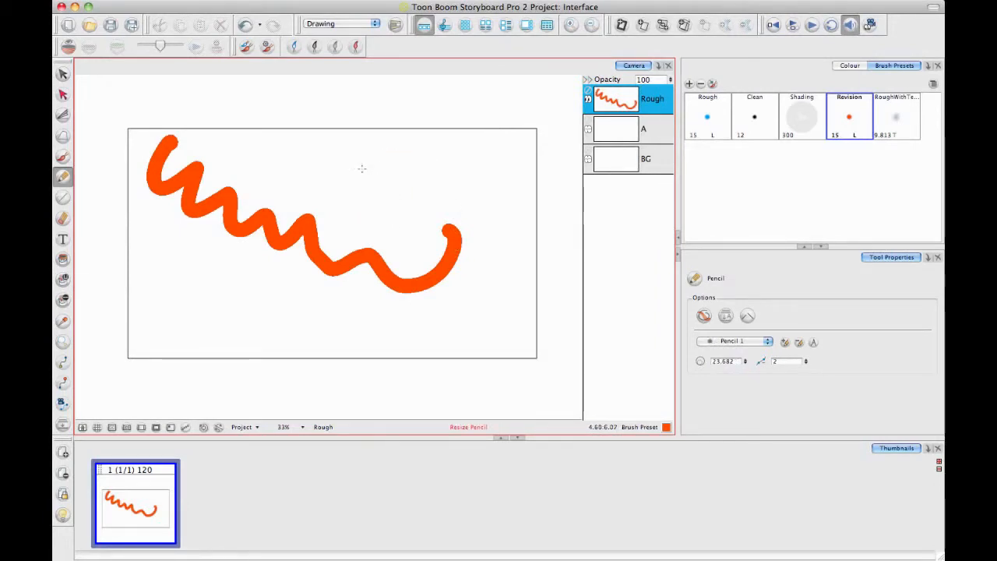
pyautogui.moveTo(326, 130)
pyautogui.mouseDown()
pyautogui.moveTo(318, 174)
pyautogui.moveTo(443, 190)
pyautogui.mouseUp()
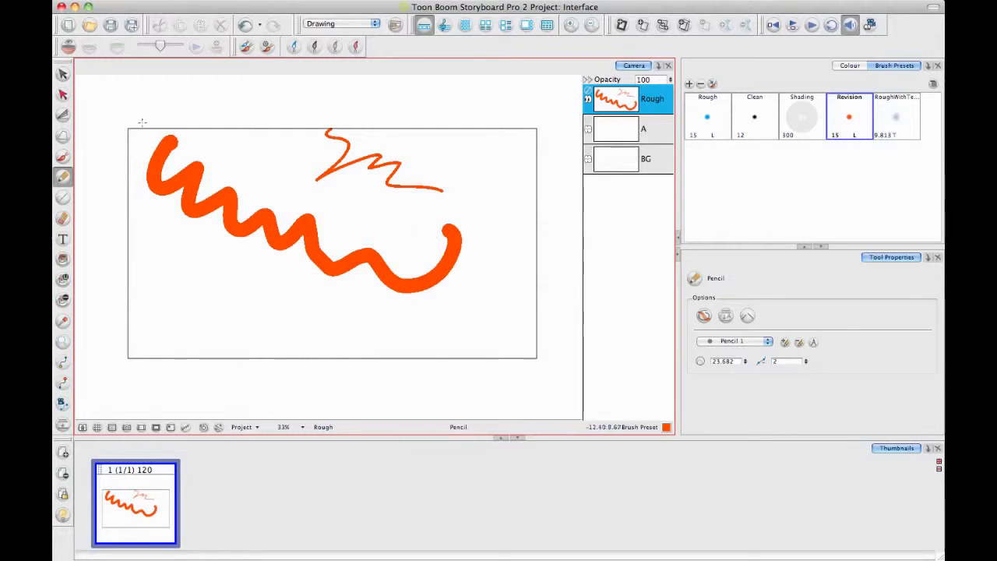
# Select both pencil strokes on the Rough layer and delete them
pyautogui.click(63, 156)
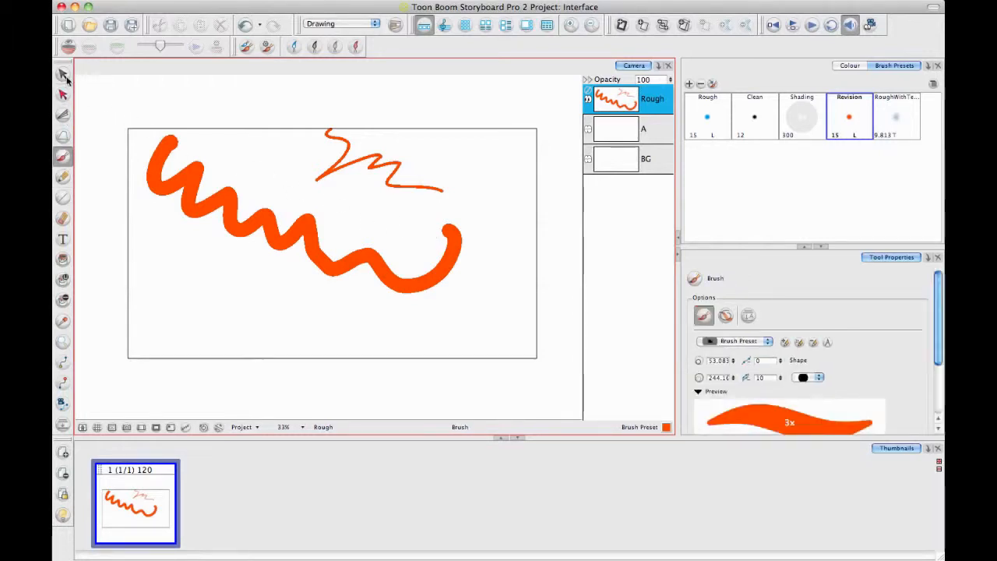
pyautogui.click(62, 73)
pyautogui.moveTo(322, 98)
pyautogui.mouseDown()
pyautogui.moveTo(245, 138)
pyautogui.moveTo(427, 102)
pyautogui.mouseUp()
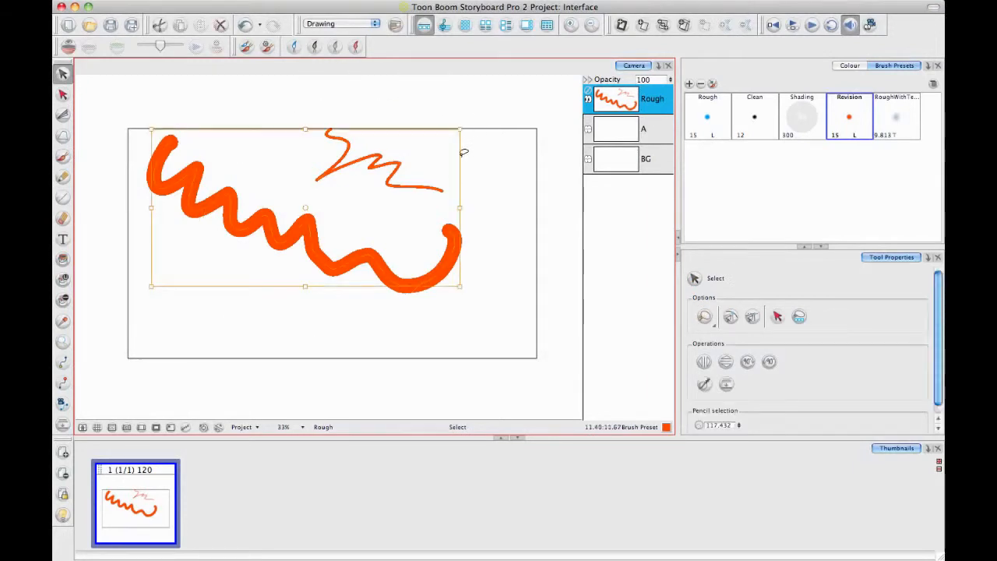
pyautogui.press('Delete')
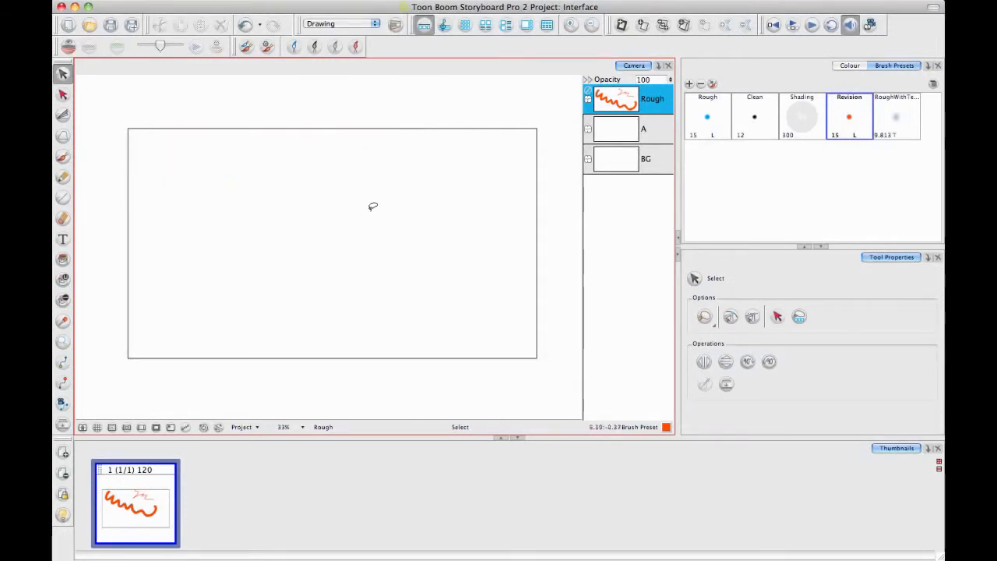
# Interactively resize the Brush to a maximum size of about 88
pyautogui.click(63, 156)
pyautogui.moveTo(244, 176)
pyautogui.mouseDown()
pyautogui.moveTo(231, 169)
pyautogui.moveTo(241, 174)
pyautogui.mouseUp()
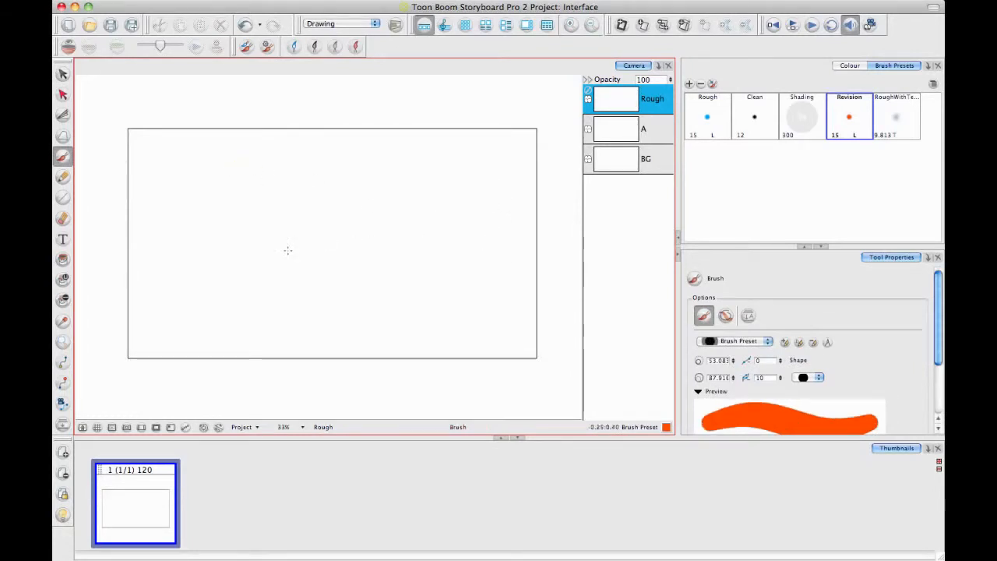
# Draw a straight horizontal line across the upper part of the frame with the Line tool
pyautogui.click(63, 197)
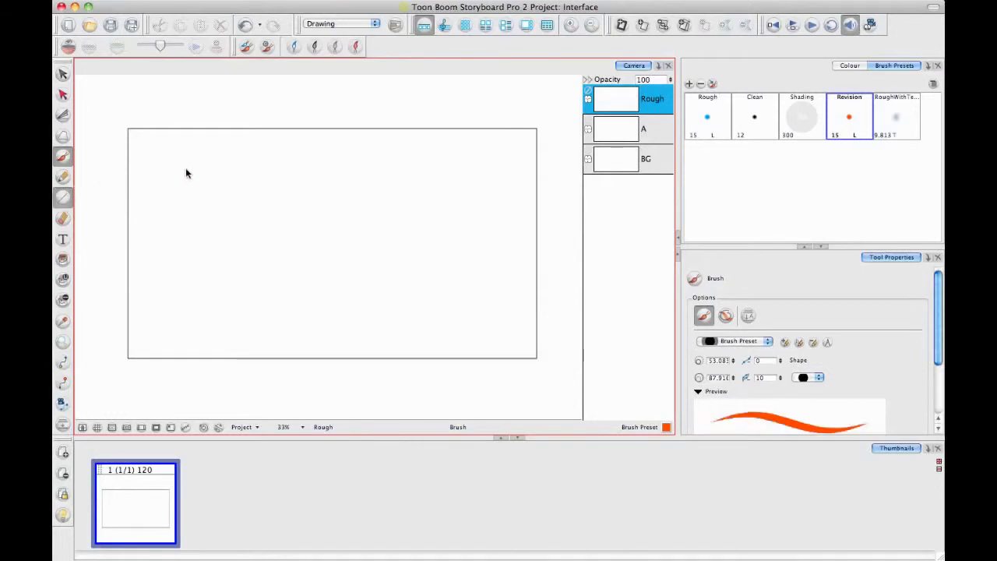
pyautogui.moveTo(151, 166); pyautogui.dragTo(226, 111)
pyautogui.moveTo(283, 93); pyautogui.dragTo(458, 160)
pyautogui.press('shift')
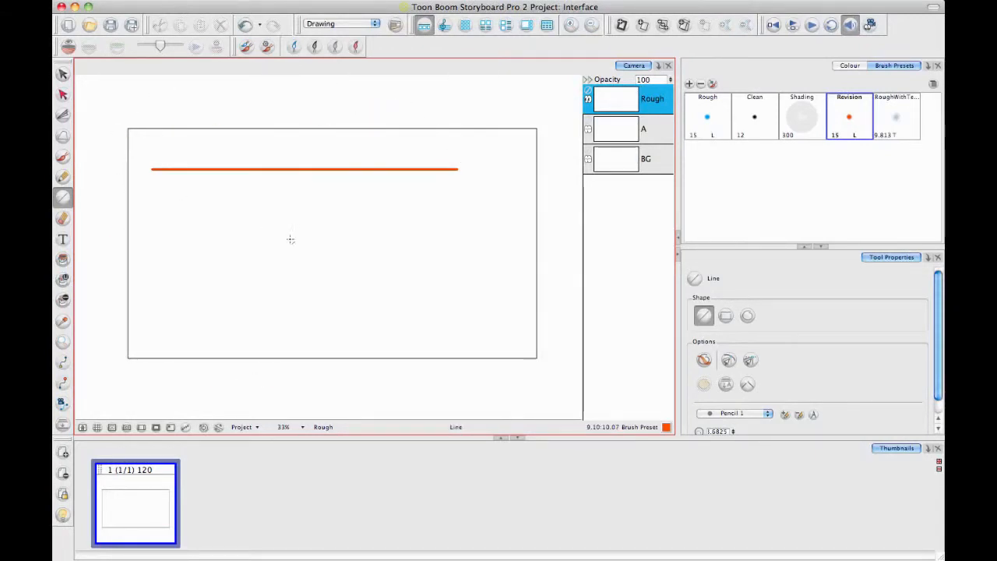
# Turn on contour snapping for the Line tool and draw the other three sides, closing a rectangle with the horizontal line
pyautogui.click(730, 361)
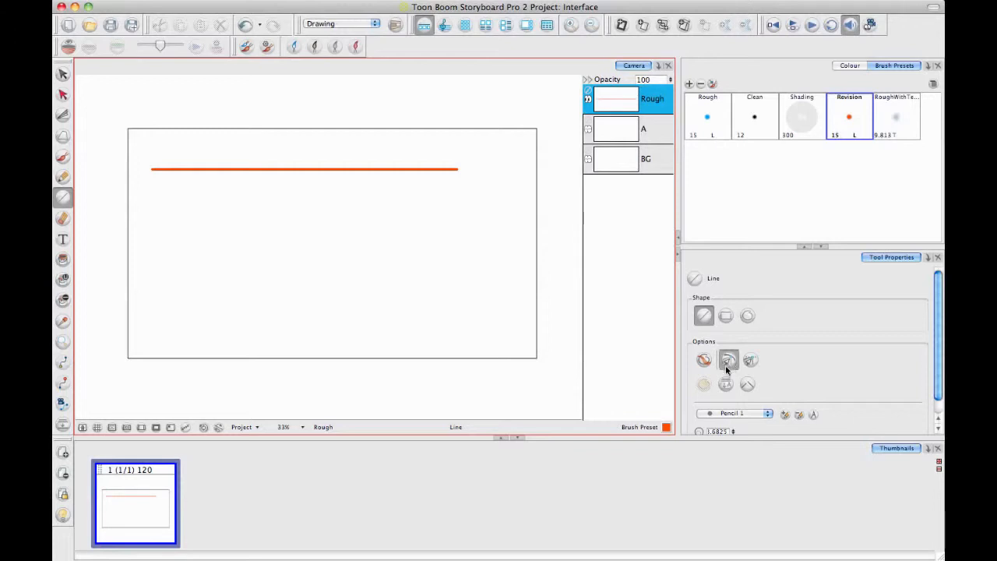
pyautogui.moveTo(457, 171); pyautogui.dragTo(456, 343)
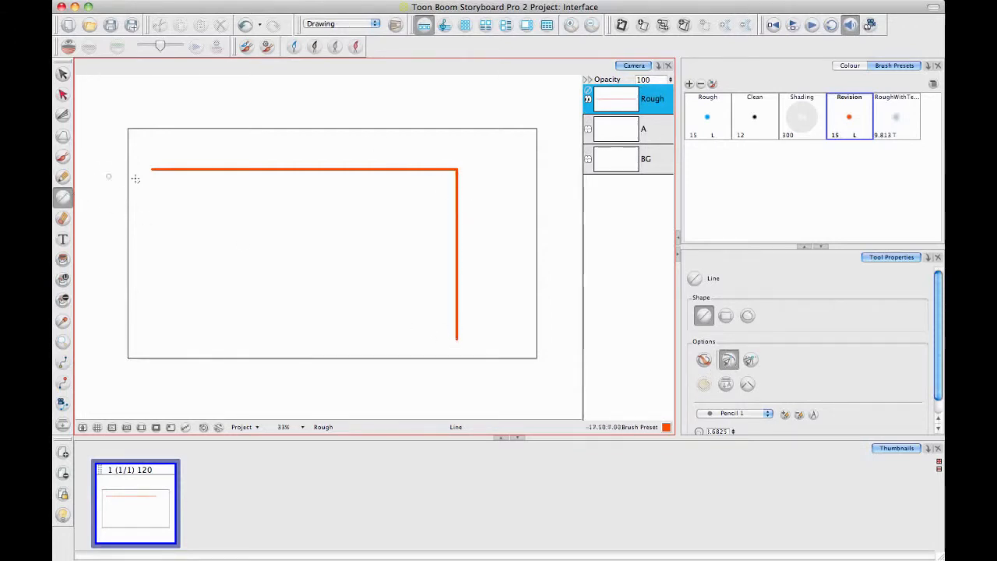
pyautogui.moveTo(152, 169)
pyautogui.mouseDown()
pyautogui.moveTo(150, 335)
pyautogui.moveTo(457, 340)
pyautogui.mouseUp()
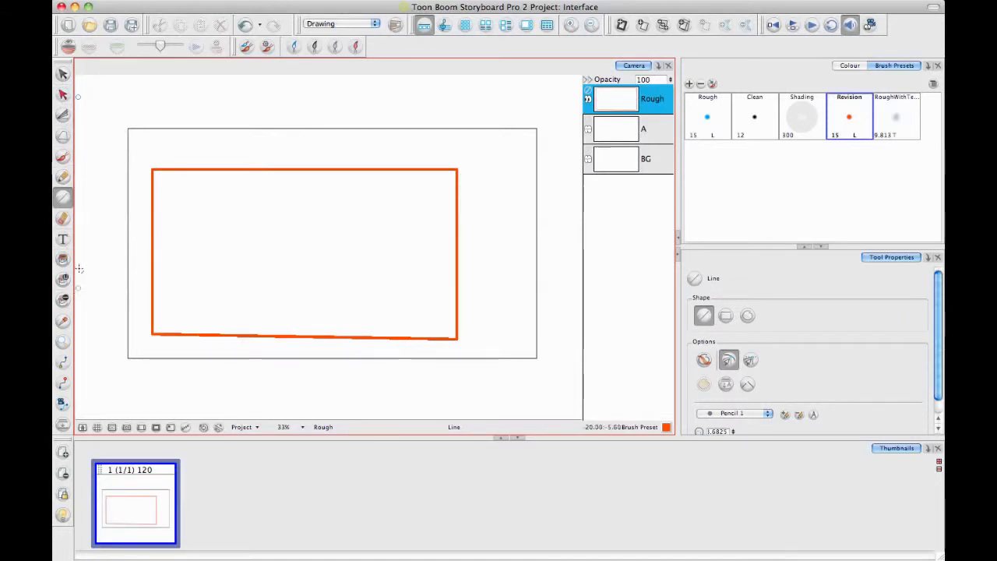
# Customise the Tools toolbar by adding the Contour Editor to its displayed tools
pyautogui.rightClick(67, 67)
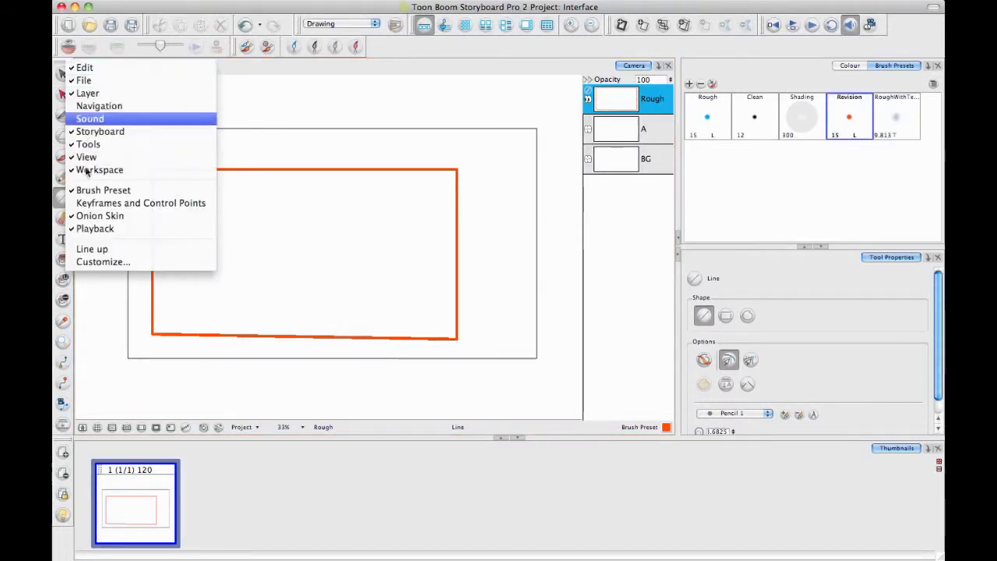
pyautogui.click(98, 261)
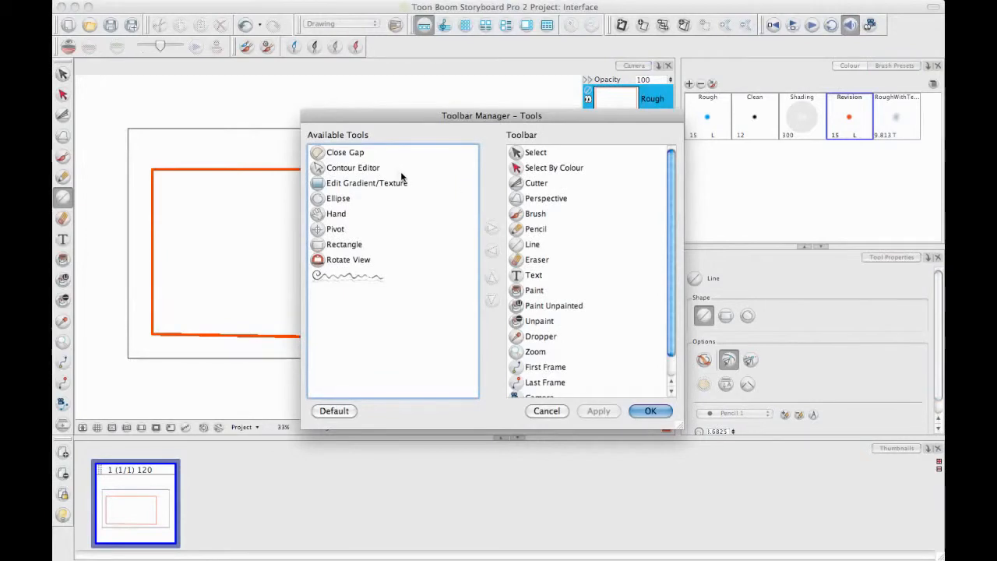
pyautogui.click(352, 168)
pyautogui.click(491, 228)
pyautogui.scroll(-2, 661, 309)
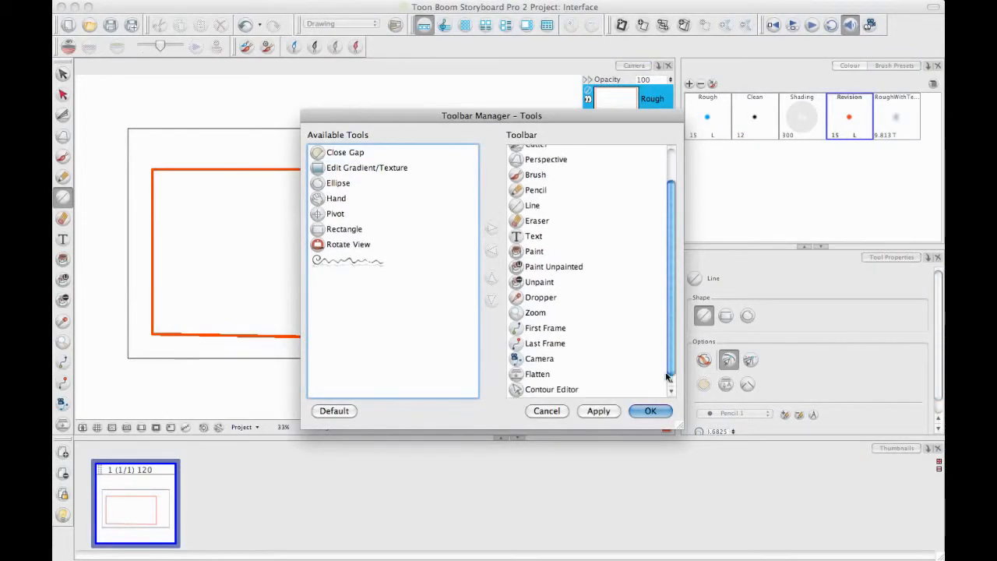
# Reorder the Contour Editor to sit directly below Select in the Tools toolbar and apply the change
pyautogui.click(539, 389)
pyautogui.click(492, 278)
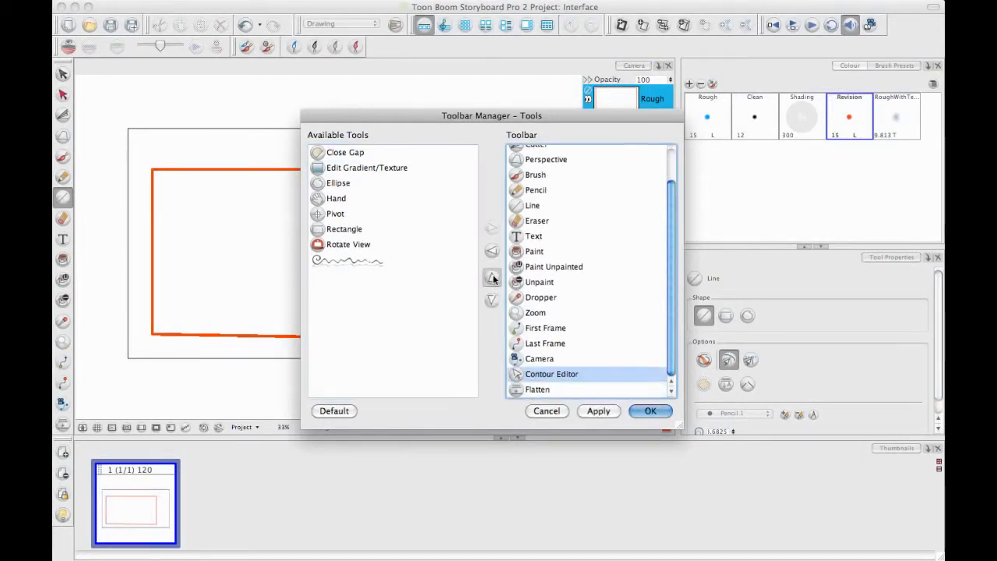
pyautogui.click(492, 278)
pyautogui.click(492, 278)
pyautogui.click(491, 278)
pyautogui.click(492, 278)
pyautogui.click(491, 278)
pyautogui.click(491, 278)
pyautogui.click(491, 278)
pyautogui.click(491, 278)
pyautogui.click(491, 278)
pyautogui.click(491, 278)
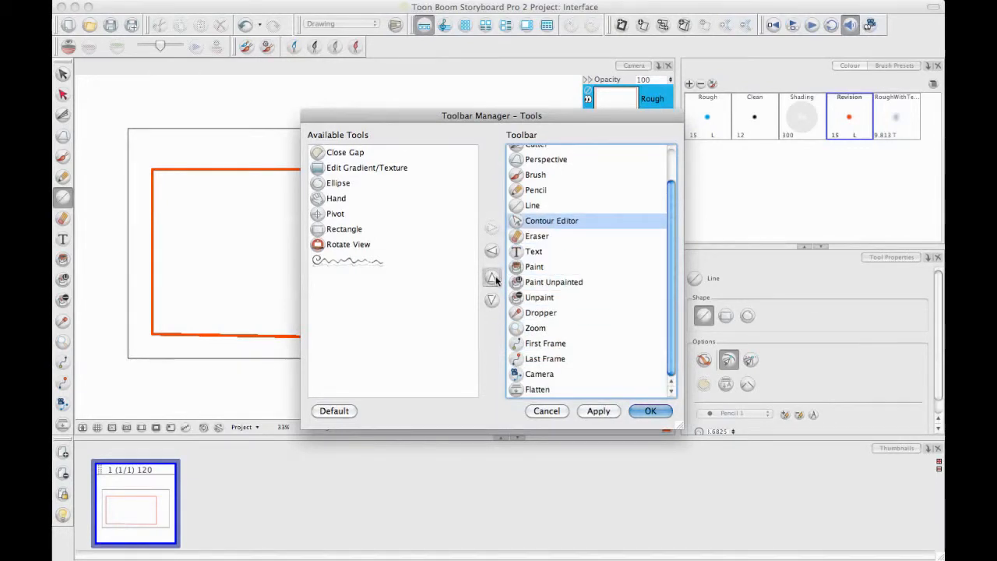
pyautogui.click(492, 278)
pyautogui.scroll(2, 678, 182)
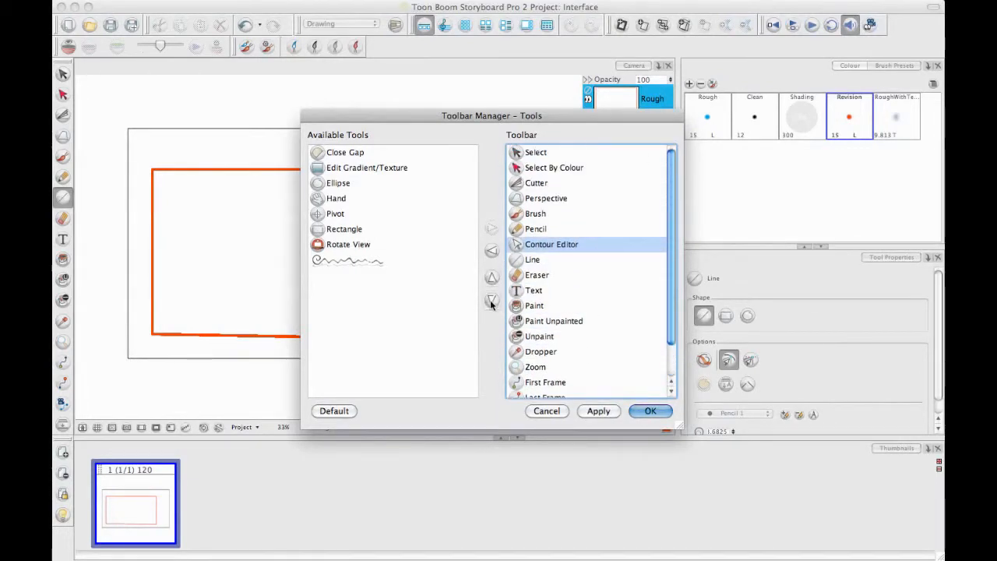
pyautogui.click(491, 278)
pyautogui.click(491, 278)
pyautogui.click(491, 278)
pyautogui.click(491, 278)
pyautogui.click(491, 278)
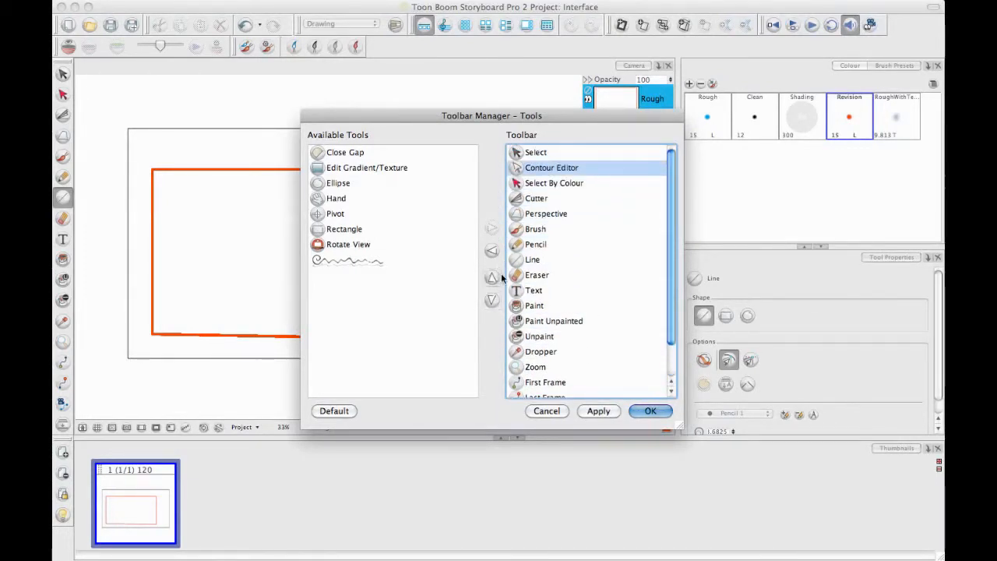
pyautogui.click(610, 411)
pyautogui.click(651, 410)
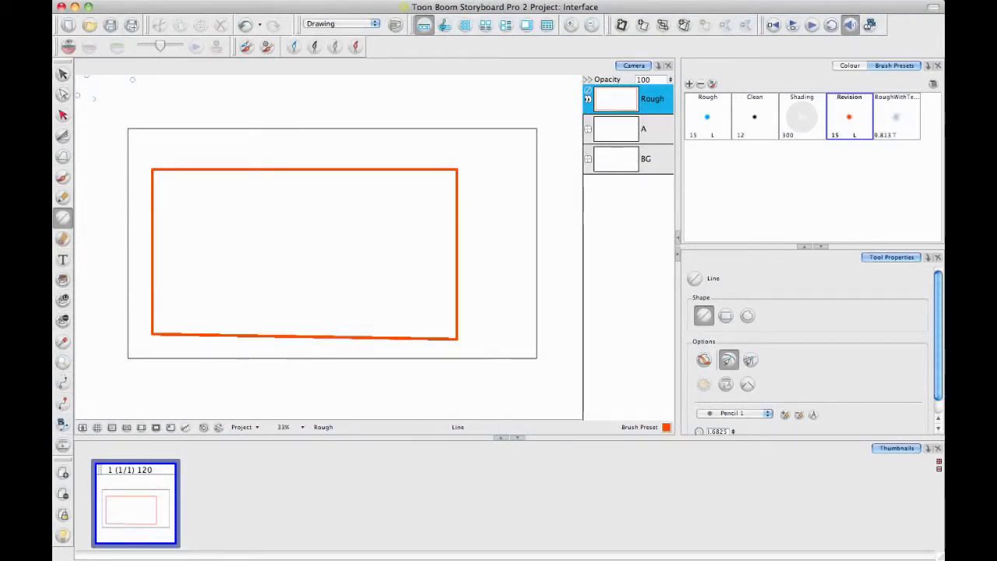
# Review the General and Global UI preferences, including the Flat Tool Toolbar option
pyautogui.click(86, 2)
pyautogui.click(109, 24)
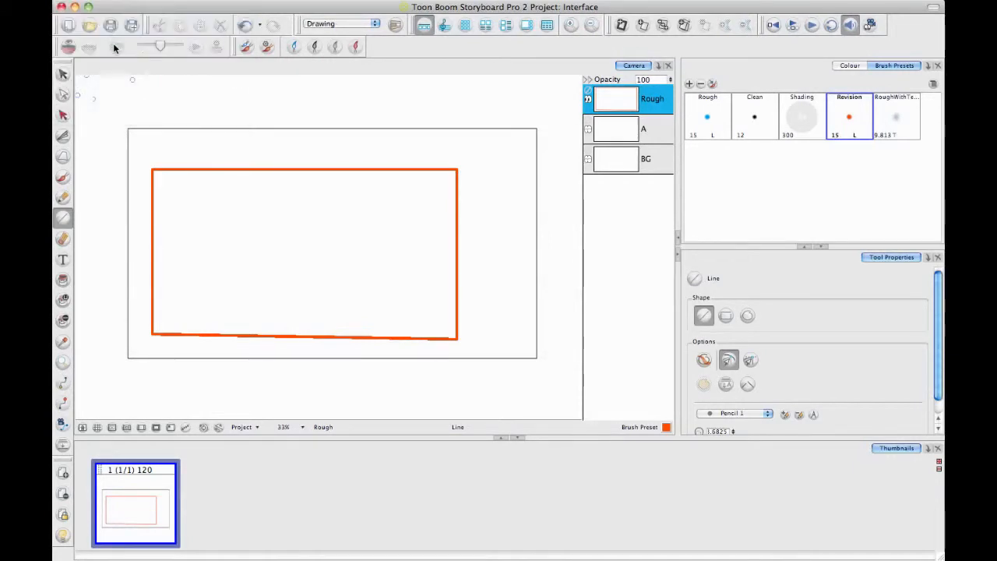
pyautogui.click(366, 28)
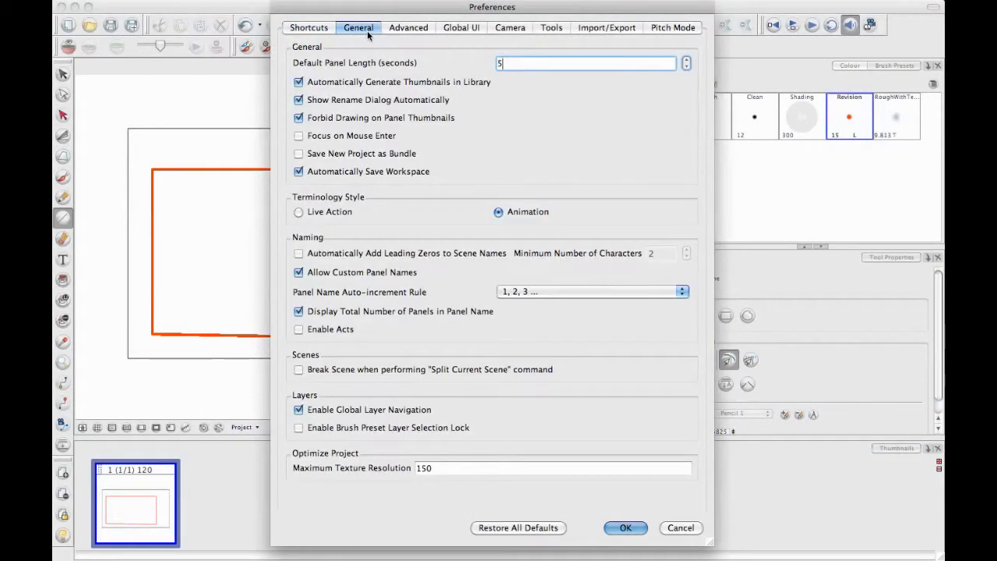
pyautogui.click(475, 29)
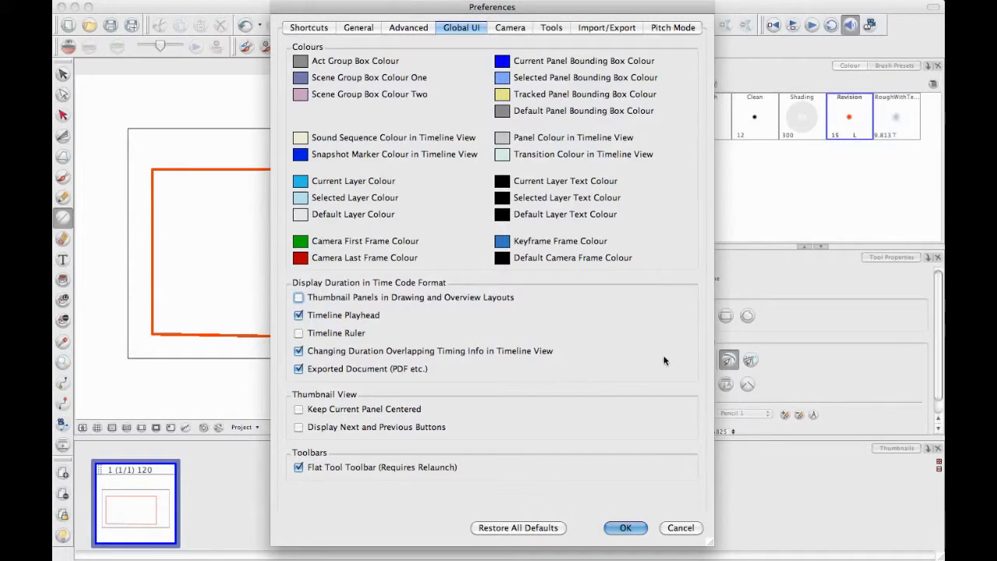
pyautogui.click(630, 527)
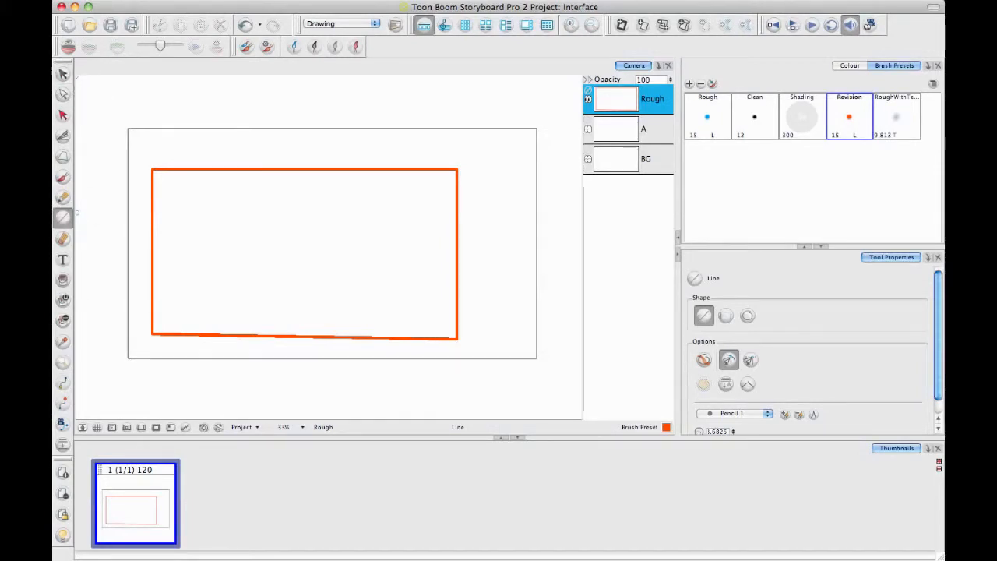
# Review the available and displayed tools of the Tools toolbar in the Toolbar Manager
pyautogui.rightClick(67, 64)
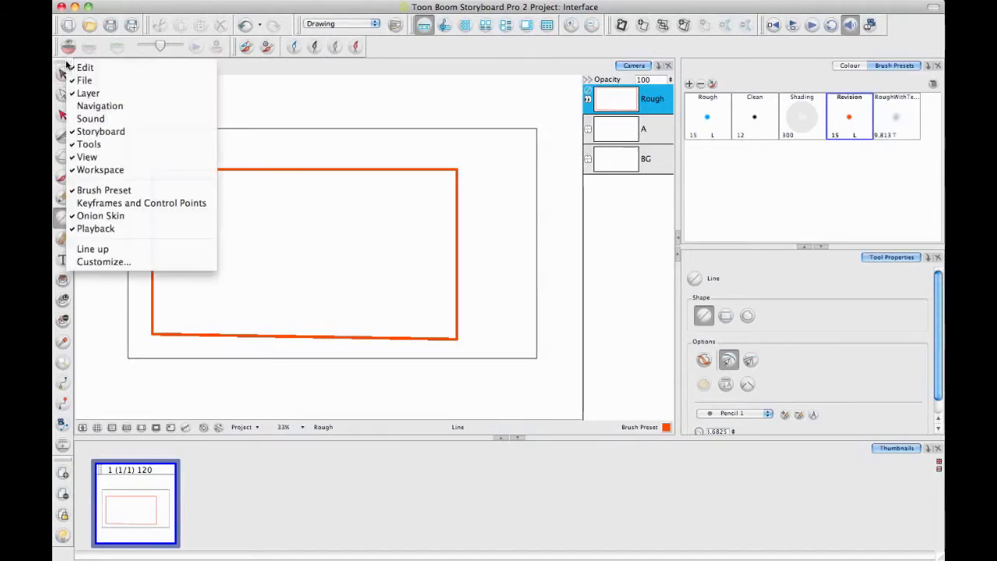
pyautogui.click(116, 263)
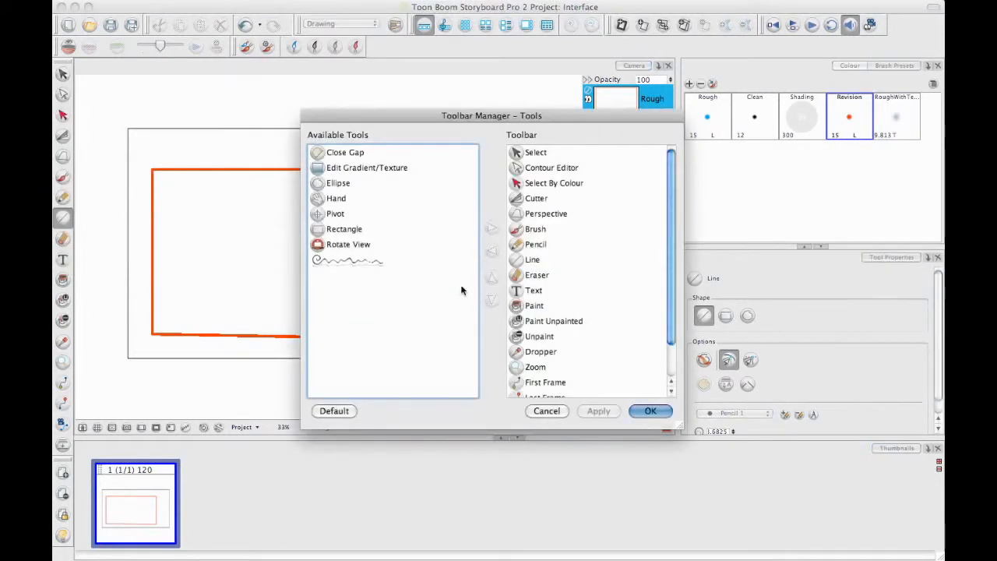
pyautogui.moveTo(670, 260); pyautogui.dragTo(685, 226)
pyautogui.click(666, 416)
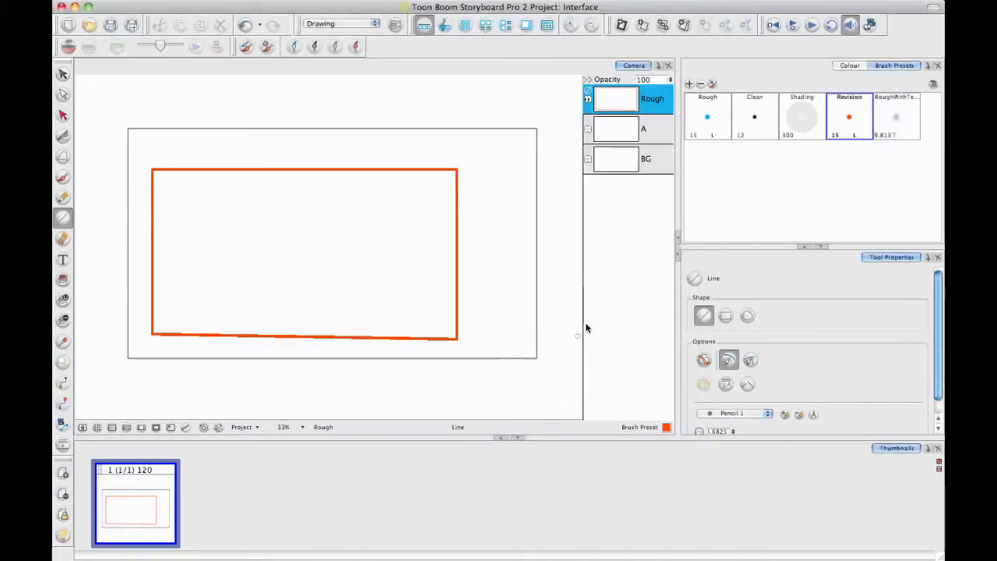
# Straighten the drawn rectangle's bottom line by nudging its lower-left corner point vertically with the Contour Editor, and deselect it
pyautogui.click(64, 94)
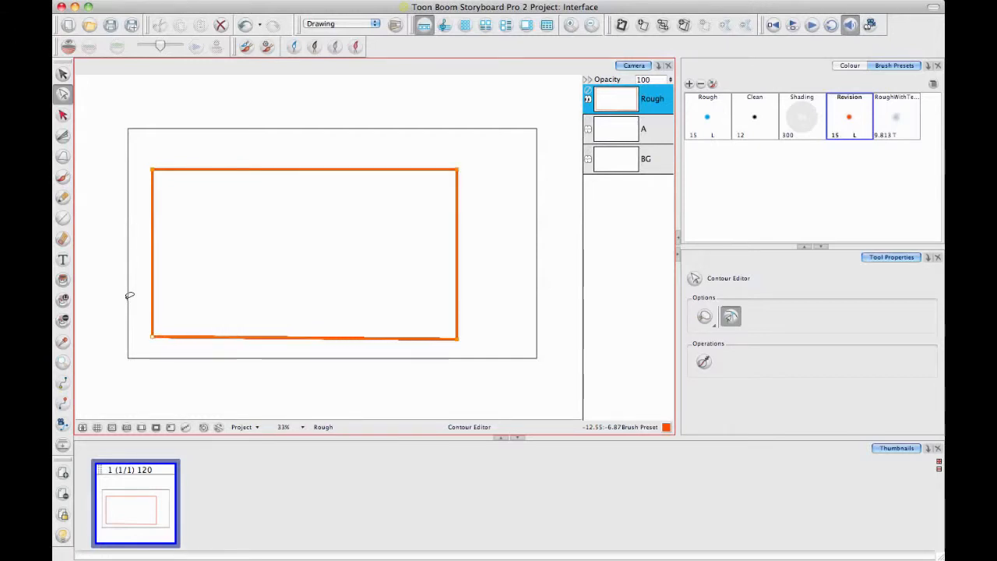
pyautogui.press('Down')
pyautogui.press('Down')
pyautogui.press('Down')
pyautogui.press('Up')
pyautogui.press('Up')
pyautogui.press('Up')
pyautogui.press('Up')
pyautogui.press('Up')
pyautogui.press('Up')
pyautogui.press('Up')
pyautogui.press('Up')
pyautogui.press('Up')
pyautogui.press('Up')
pyautogui.press('Up')
pyautogui.press('Up')
pyautogui.press('Up')
pyautogui.press('Up')
pyautogui.press('Up')
pyautogui.press('Up')
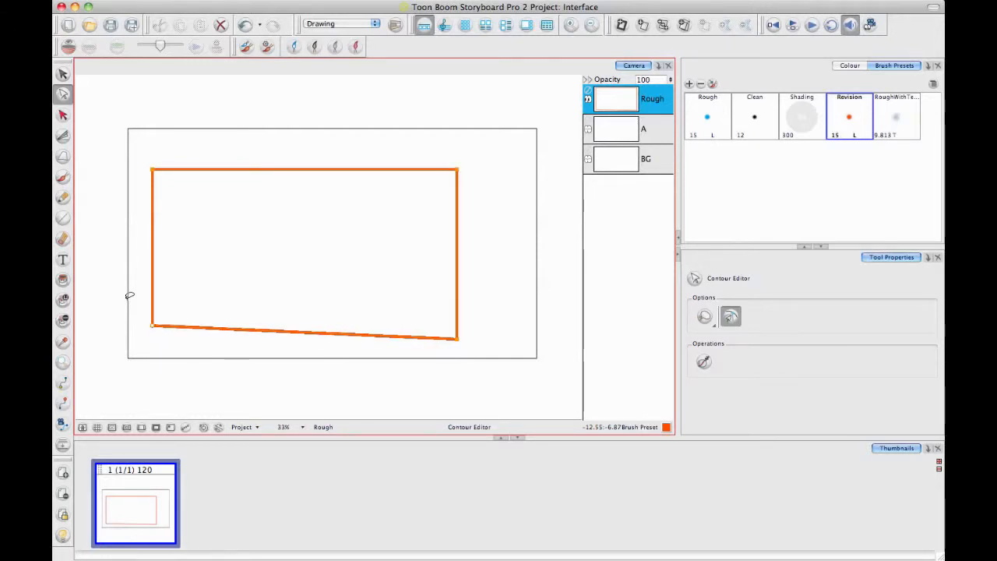
pyautogui.press('Down')
pyautogui.press('Down')
pyautogui.press('Down')
pyautogui.press('Down')
pyautogui.press('Down')
pyautogui.press('Down')
pyautogui.press('Down')
pyautogui.press('Down')
pyautogui.press('Down')
pyautogui.press('Down')
pyautogui.press('Down')
pyautogui.press('Down')
pyautogui.press('Down')
pyautogui.press('Down')
pyautogui.press('Down')
pyautogui.press('Down')
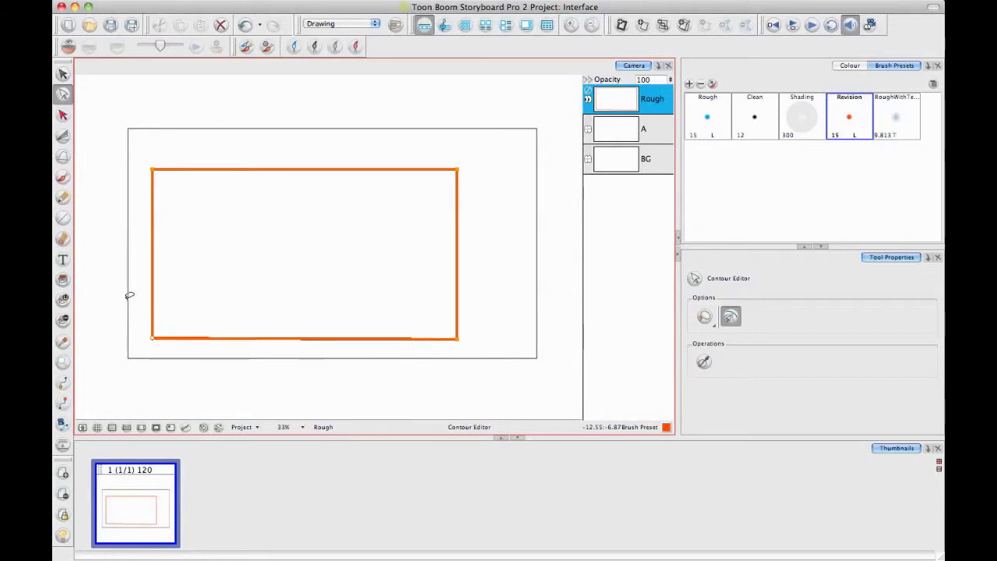
pyautogui.press('Down')
pyautogui.press('Down')
pyautogui.press('Down')
pyautogui.press('Up')
pyautogui.press('Up')
pyautogui.press('Up')
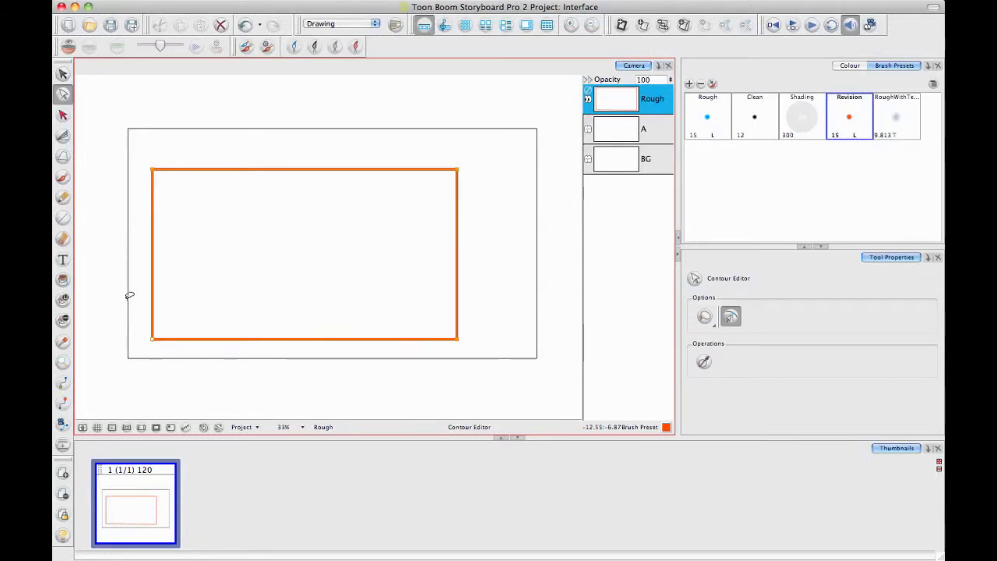
pyautogui.click(488, 364)
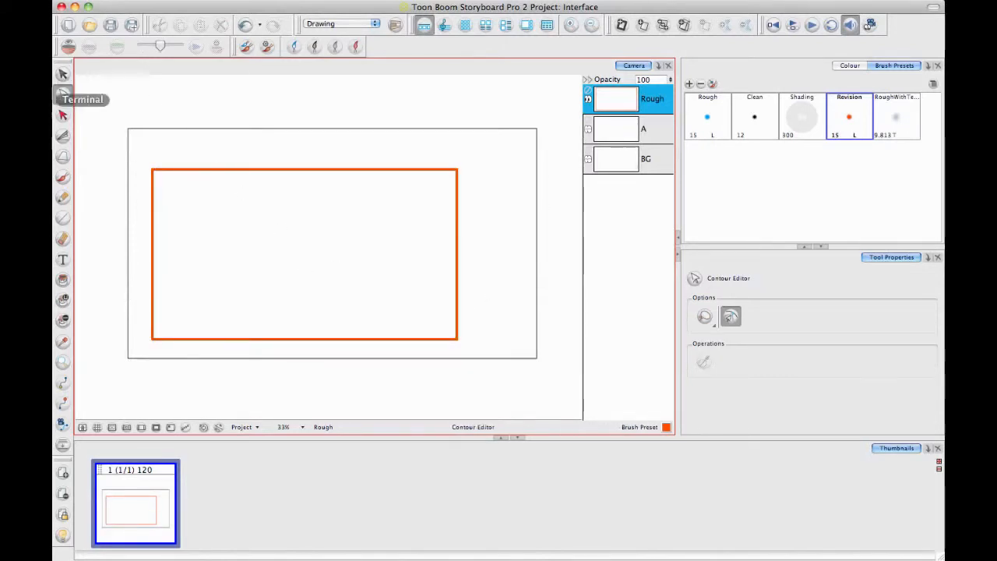
# Paint a horizontal brush stroke across the inside of the rectangle, slightly above its middle
pyautogui.click(63, 178)
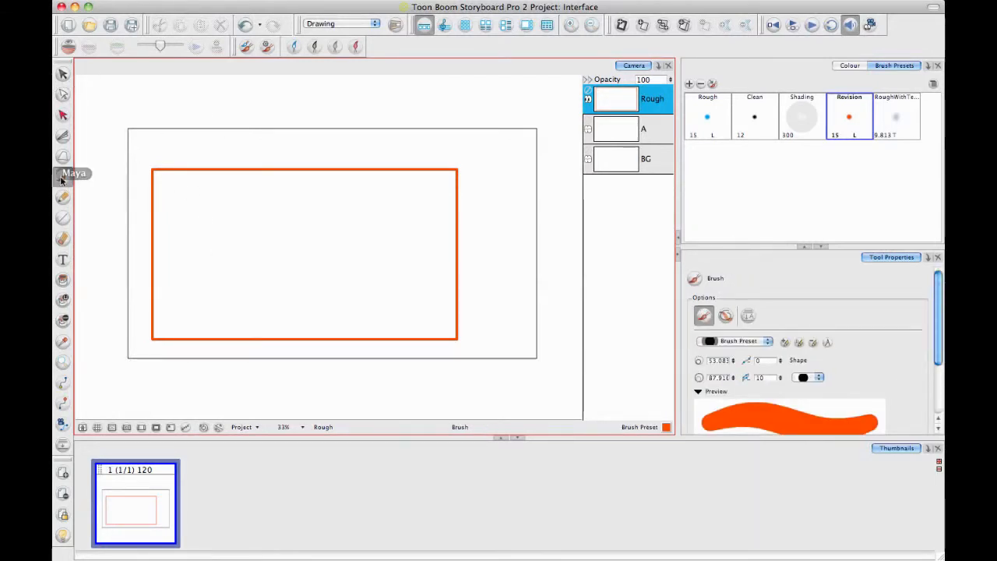
pyautogui.moveTo(180, 236)
pyautogui.mouseDown()
pyautogui.moveTo(377, 251)
pyautogui.moveTo(428, 208)
pyautogui.moveTo(400, 289)
pyautogui.moveTo(450, 253)
pyautogui.moveTo(436, 236)
pyautogui.moveTo(411, 296)
pyautogui.moveTo(420, 253)
pyautogui.moveTo(396, 165)
pyautogui.moveTo(325, 85)
pyautogui.moveTo(201, 98)
pyautogui.moveTo(399, 173)
pyautogui.mouseUp()
pyautogui.moveTo(426, 228); pyautogui.dragTo(430, 249)
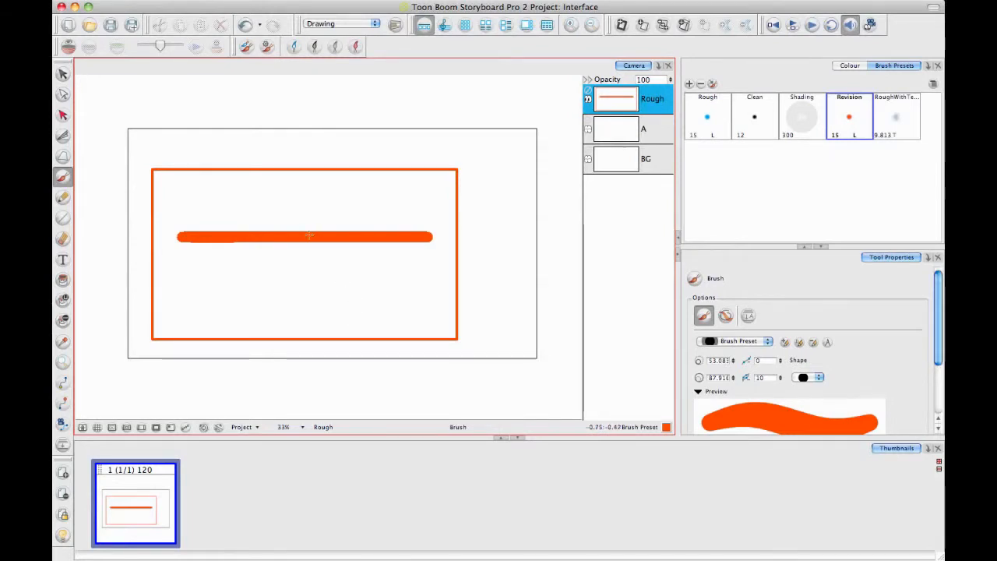
# Thicken the rectangle's top pencil line to about the thickness of the brush stroke using its pencil selection size
pyautogui.click(63, 74)
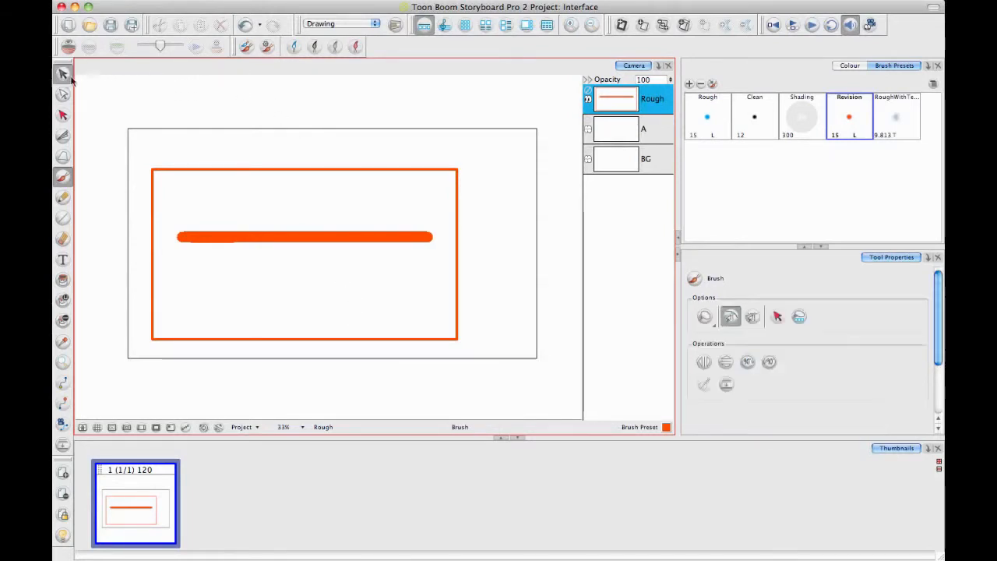
pyautogui.click(225, 169)
pyautogui.scroll(-1, 767, 405)
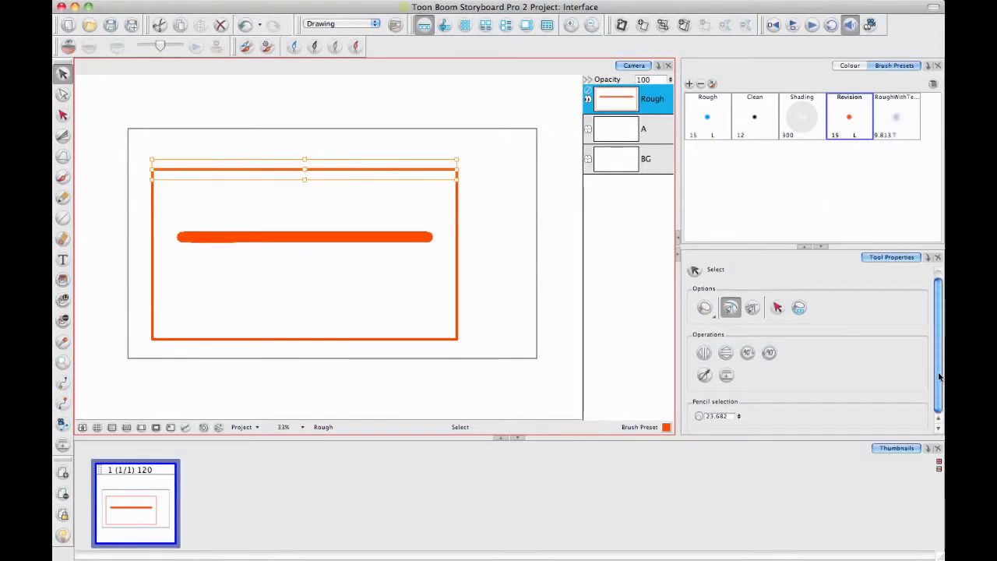
pyautogui.moveTo(738, 416)
pyautogui.mouseDown()
pyautogui.moveTo(741, 424)
pyautogui.moveTo(746, 390)
pyautogui.mouseUp()
pyautogui.click(529, 210)
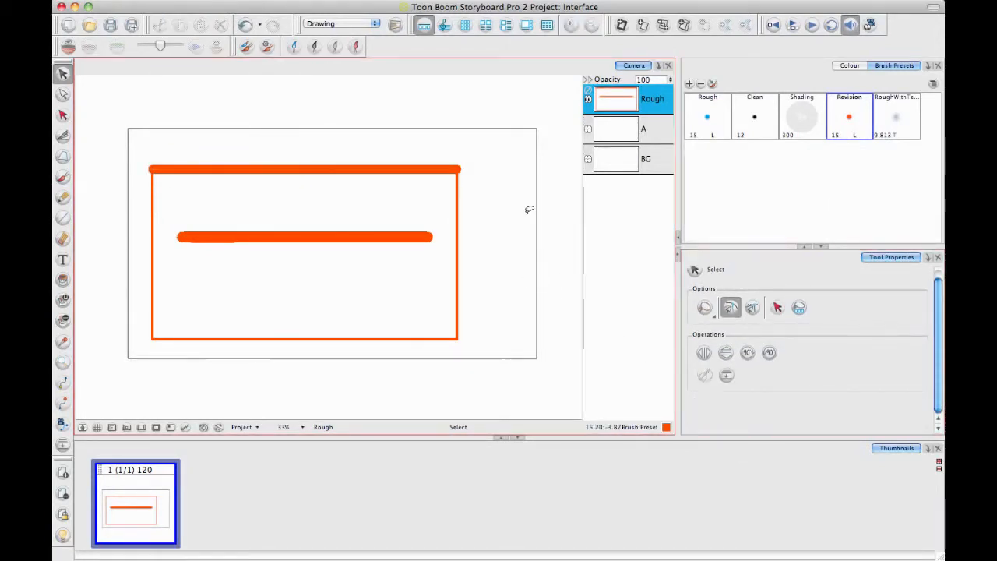
# Try reshaping the horizontal brush stroke by pulling its lower contour down with the Contour Editor, and undo the change
pyautogui.click(334, 235)
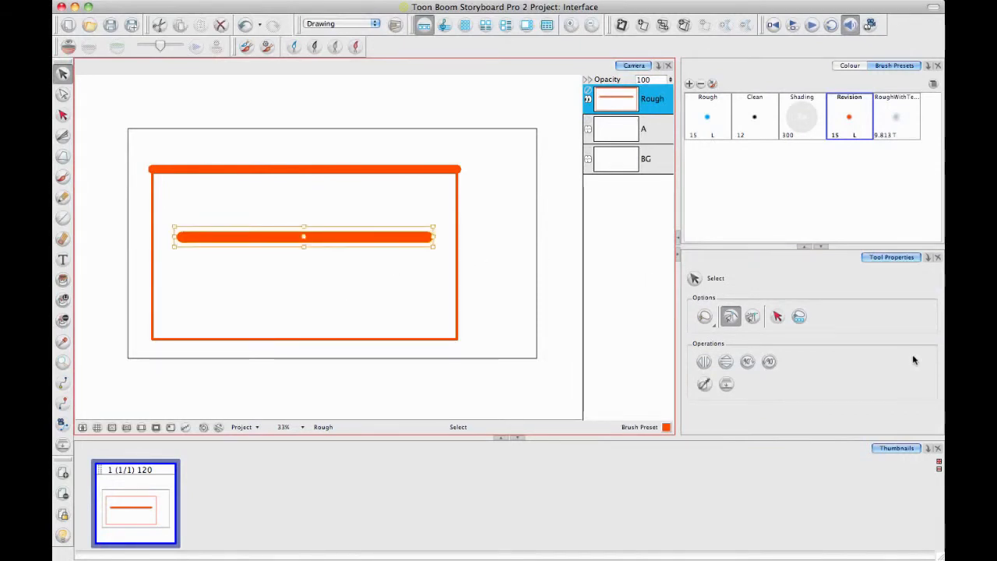
pyautogui.click(63, 94)
pyautogui.click(357, 237)
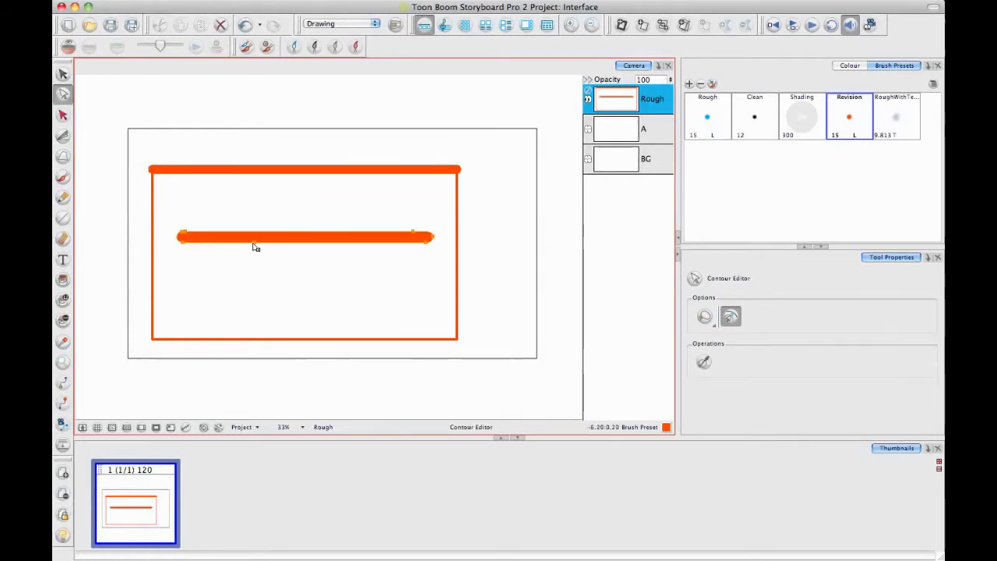
pyautogui.moveTo(256, 243); pyautogui.dragTo(265, 277)
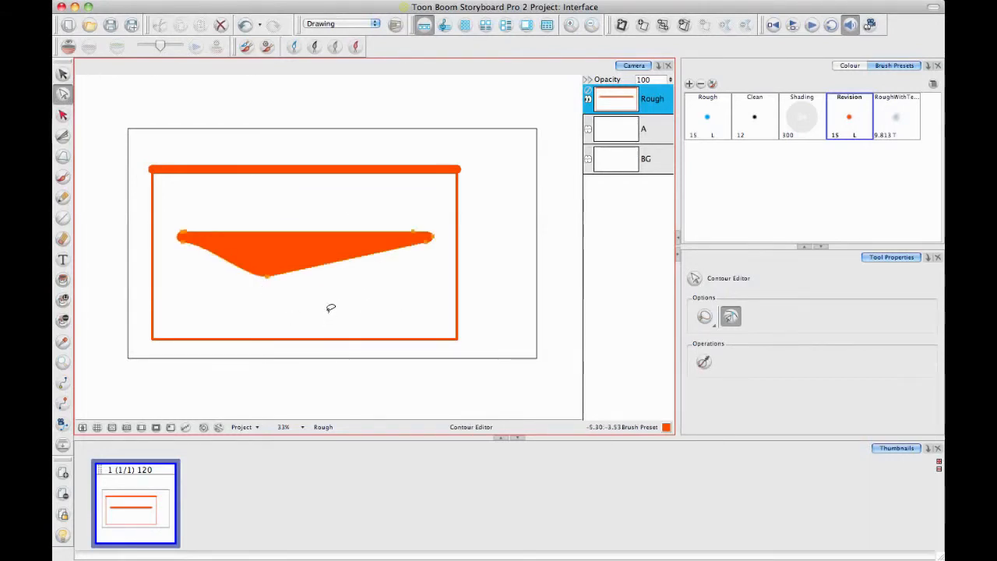
pyautogui.hotkey('ctrl', 'z')
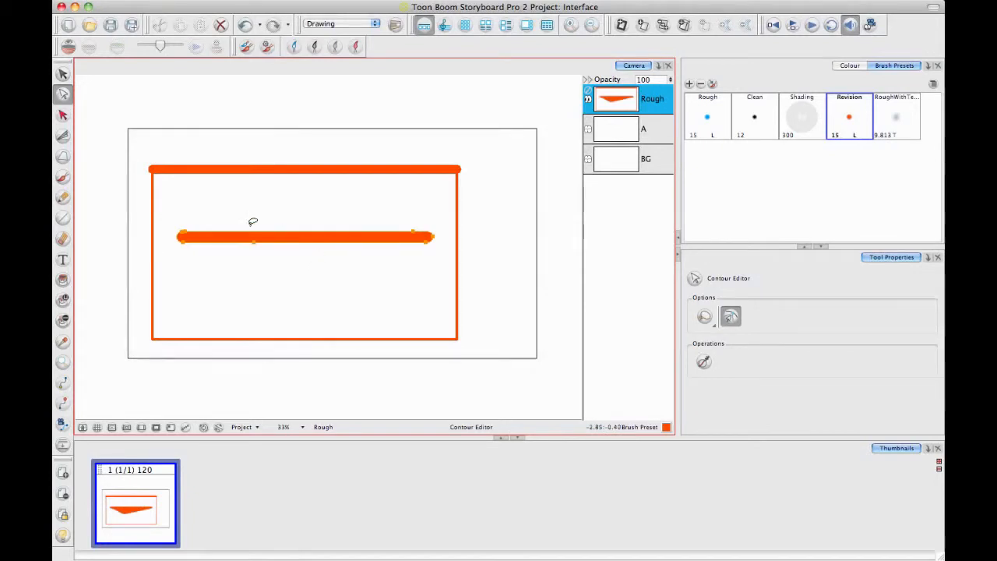
# Paint a horizontal textured stroke above the rectangle with the Brush tool's Texture 2 preset
pyautogui.click(63, 177)
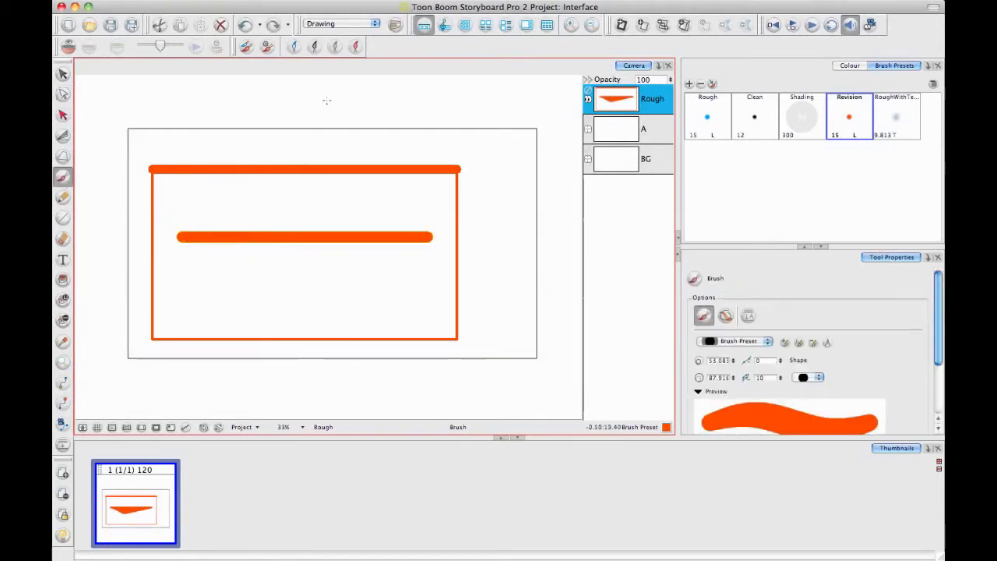
pyautogui.scroll(-4, 718, 350)
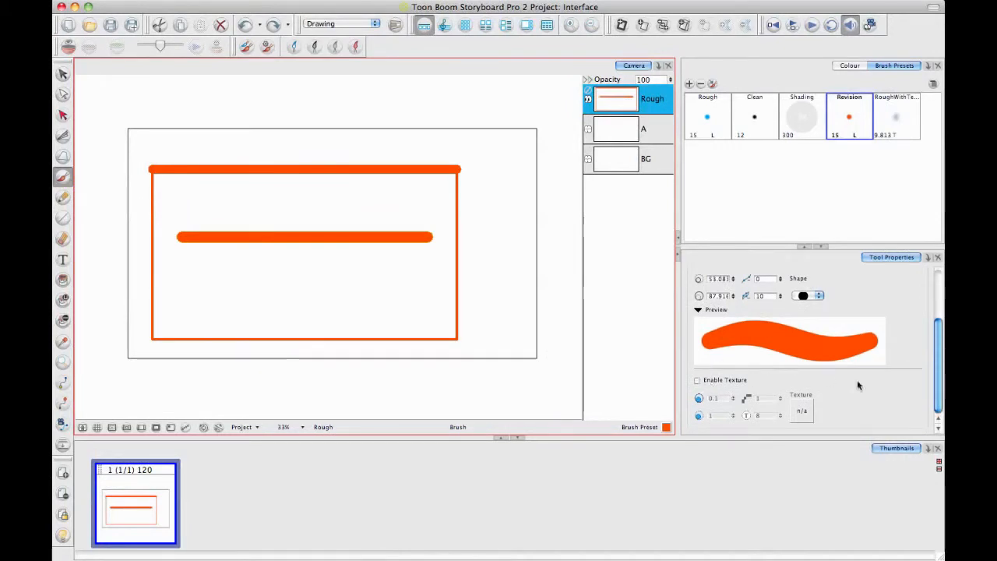
pyautogui.moveTo(942, 340); pyautogui.dragTo(929, 274)
pyautogui.click(747, 340)
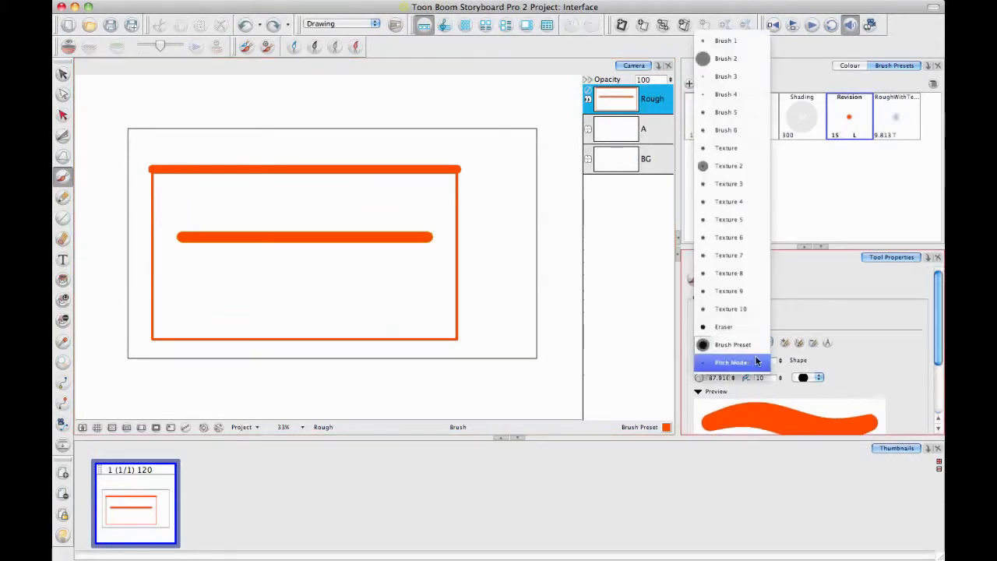
pyautogui.click(745, 172)
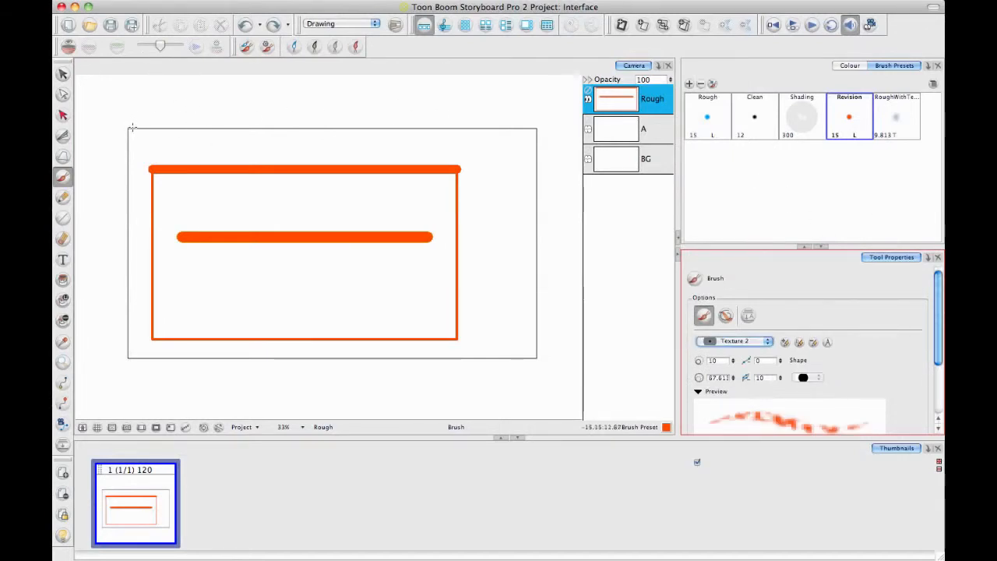
pyautogui.moveTo(164, 146)
pyautogui.mouseDown()
pyautogui.moveTo(468, 152)
pyautogui.moveTo(473, 142)
pyautogui.moveTo(437, 142)
pyautogui.mouseUp()
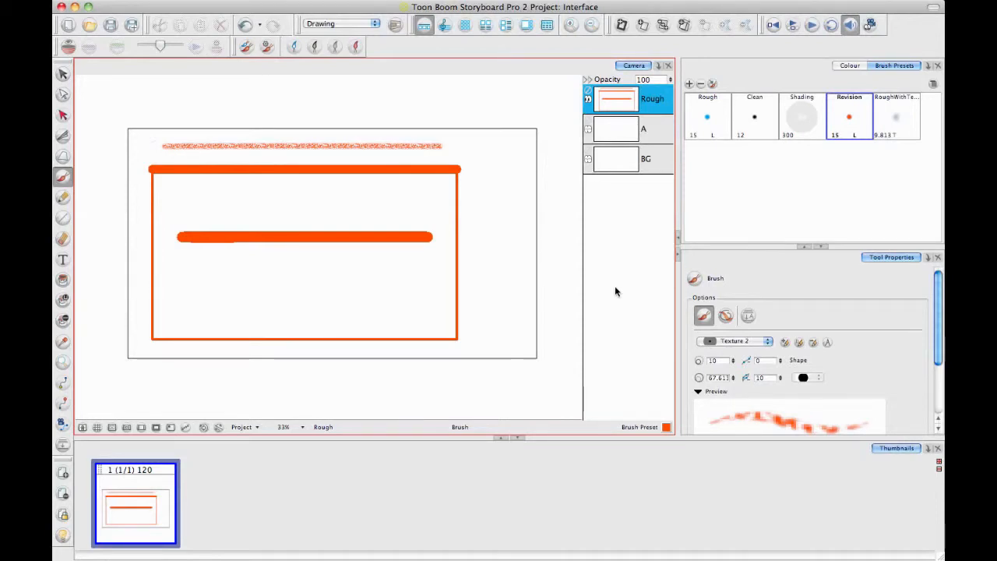
# Preview the Timeline workspace, return to Drawing, and check which toolbars are enabled
pyautogui.click(443, 26)
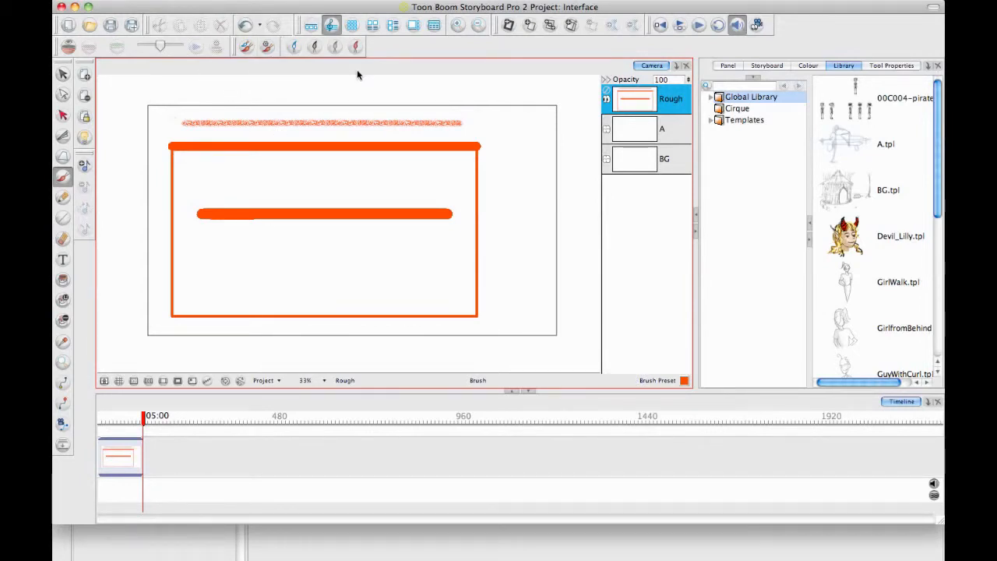
pyautogui.click(312, 26)
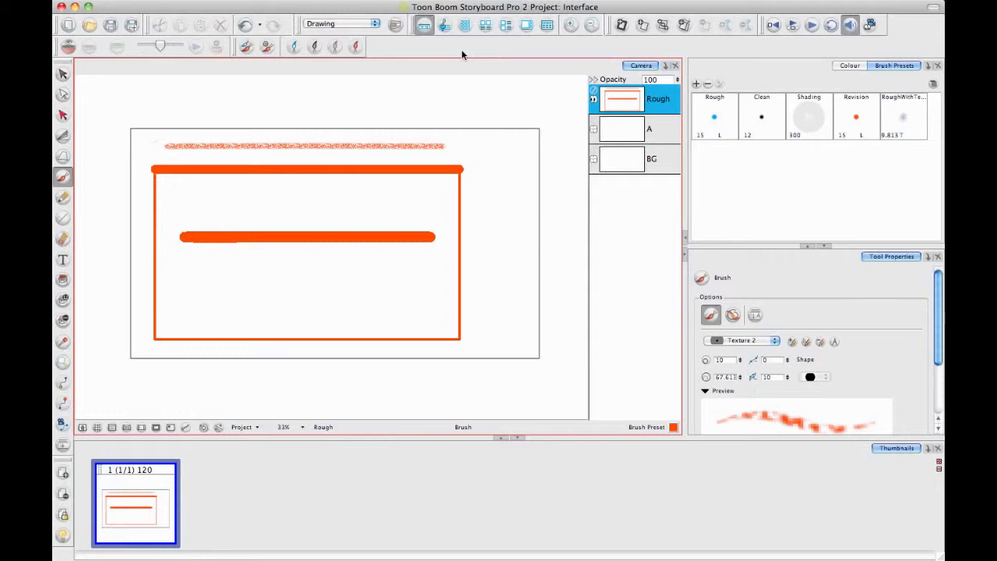
pyautogui.click(485, 0)
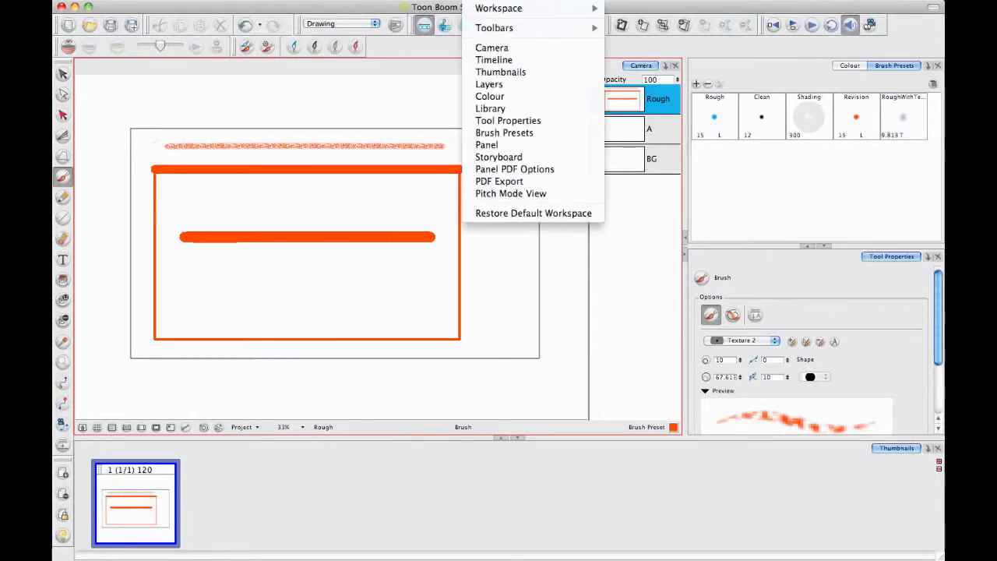
pyautogui.moveTo(514, 28)
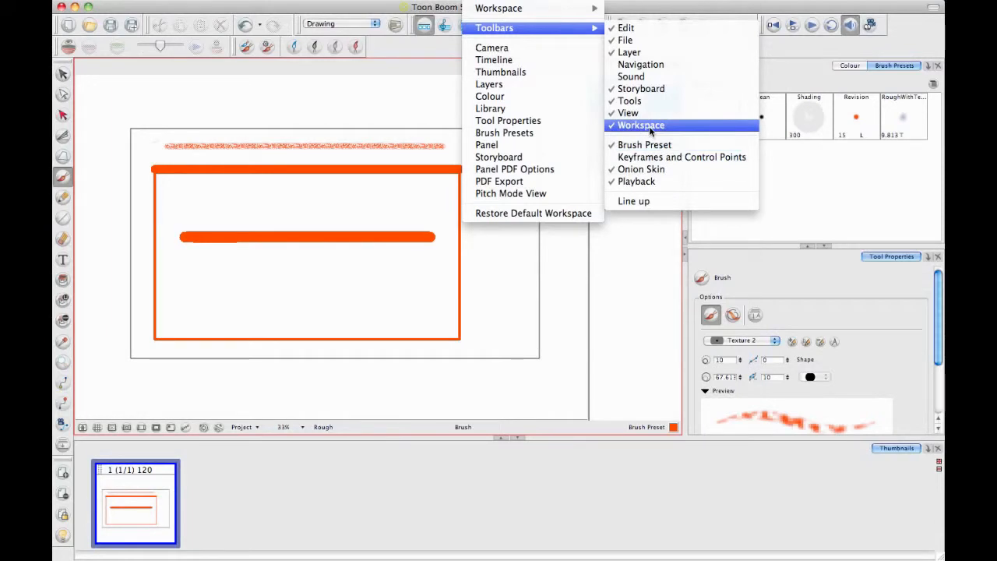
pyautogui.click(419, 49)
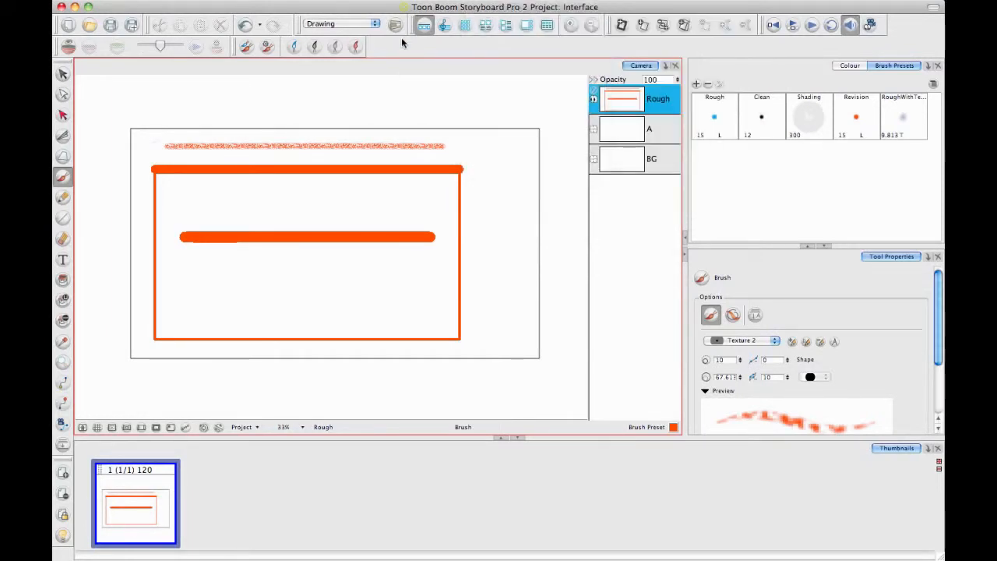
# Switch to the custom Lilly workspace and look over the list of available workspaces
pyautogui.click(357, 25)
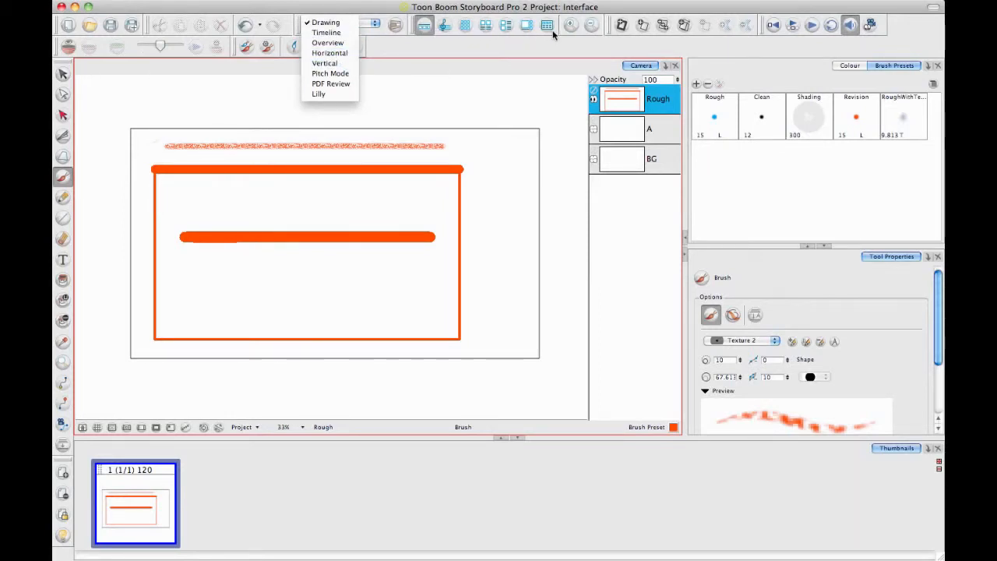
pyautogui.click(318, 94)
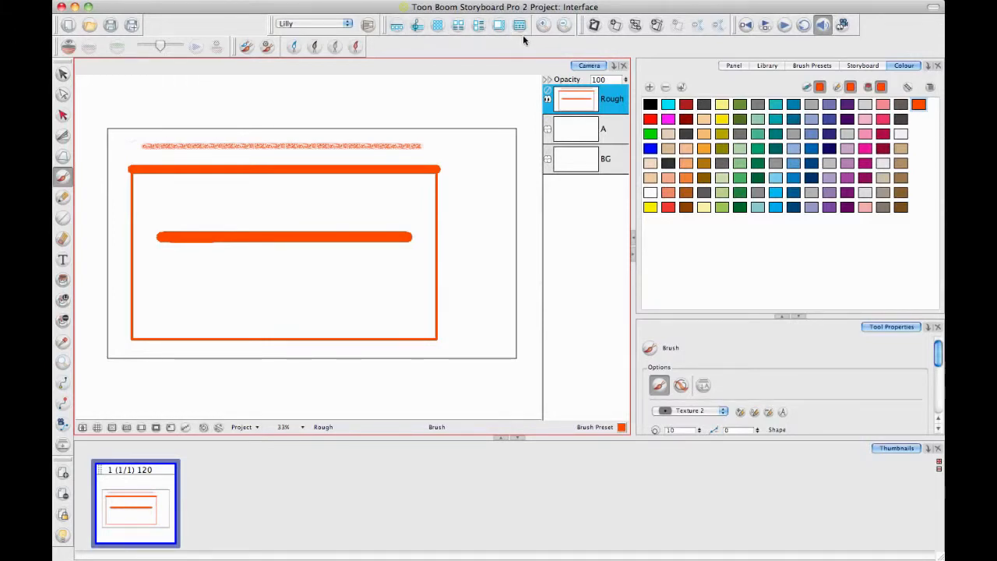
pyautogui.click(345, 26)
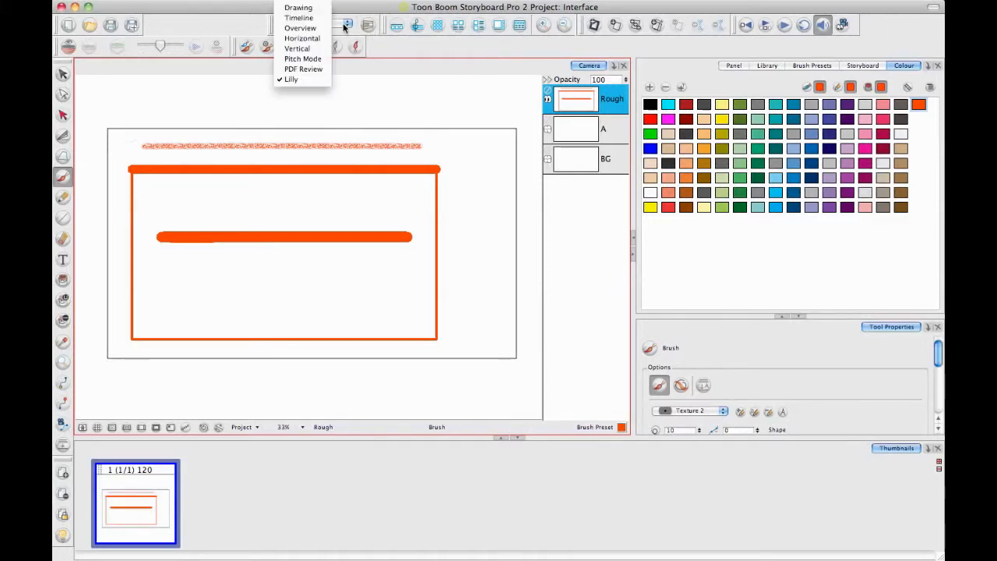
pyautogui.click(344, 27)
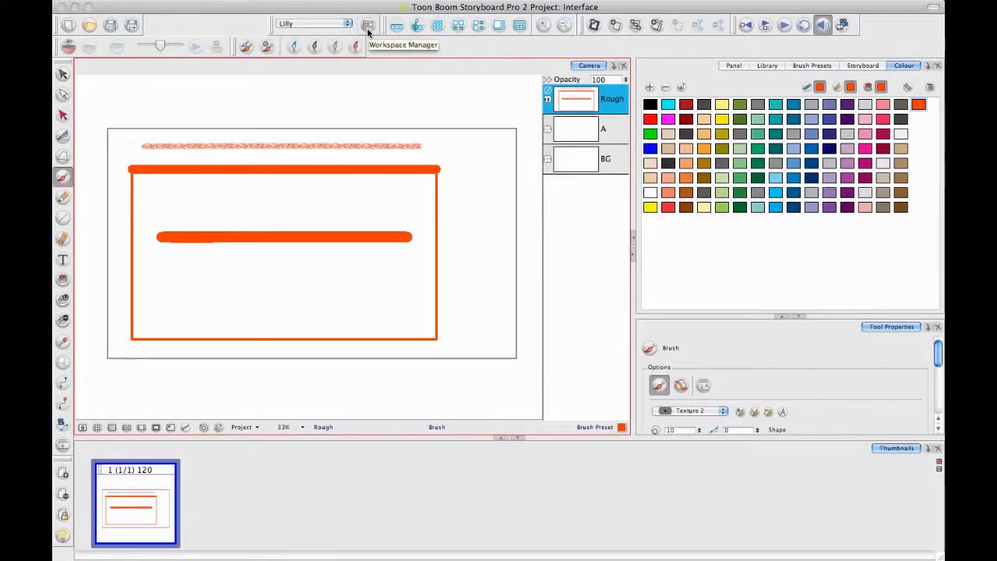
# Duplicate the Lilly workspace in the Workspace Manager, add the copy to the toolbar's workspaces, and check the workspace list
pyautogui.click(366, 27)
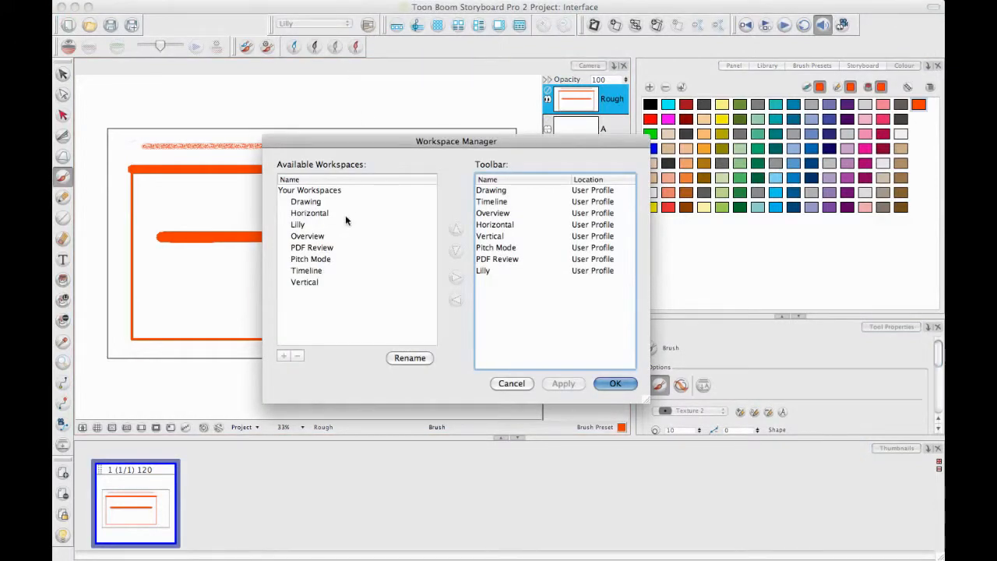
pyautogui.click(309, 226)
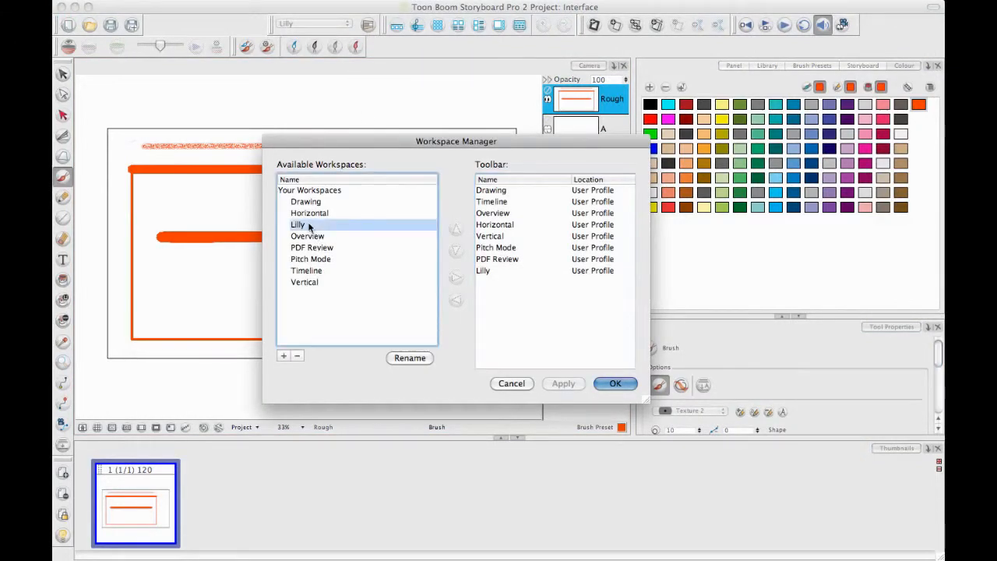
pyautogui.click(284, 356)
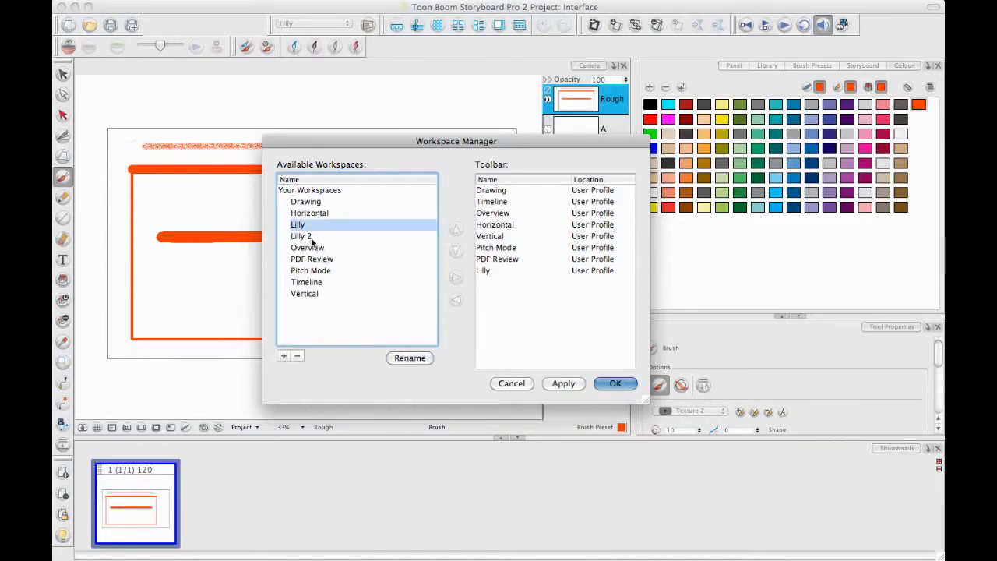
pyautogui.click(311, 239)
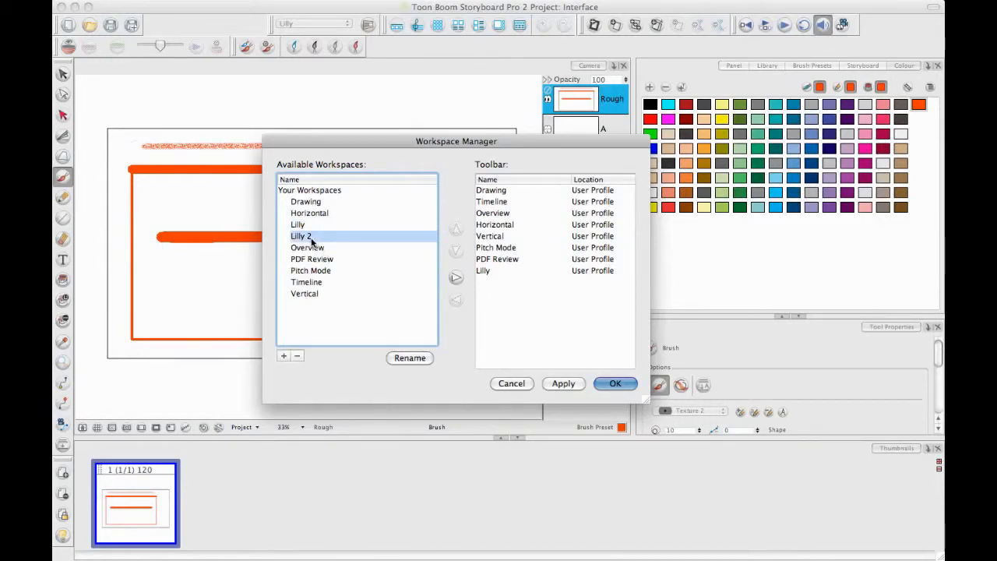
pyautogui.click(457, 279)
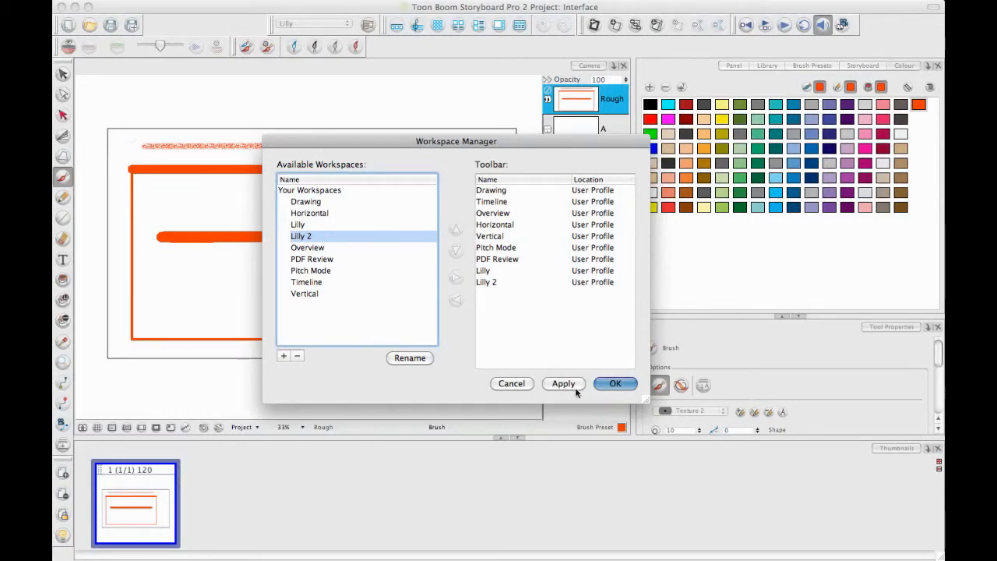
pyautogui.click(606, 383)
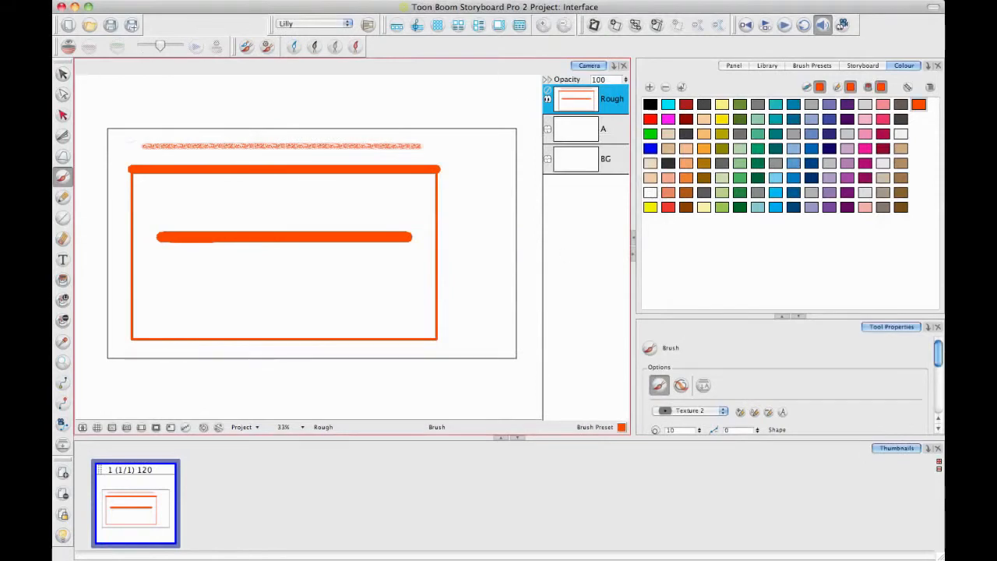
pyautogui.click(315, 23)
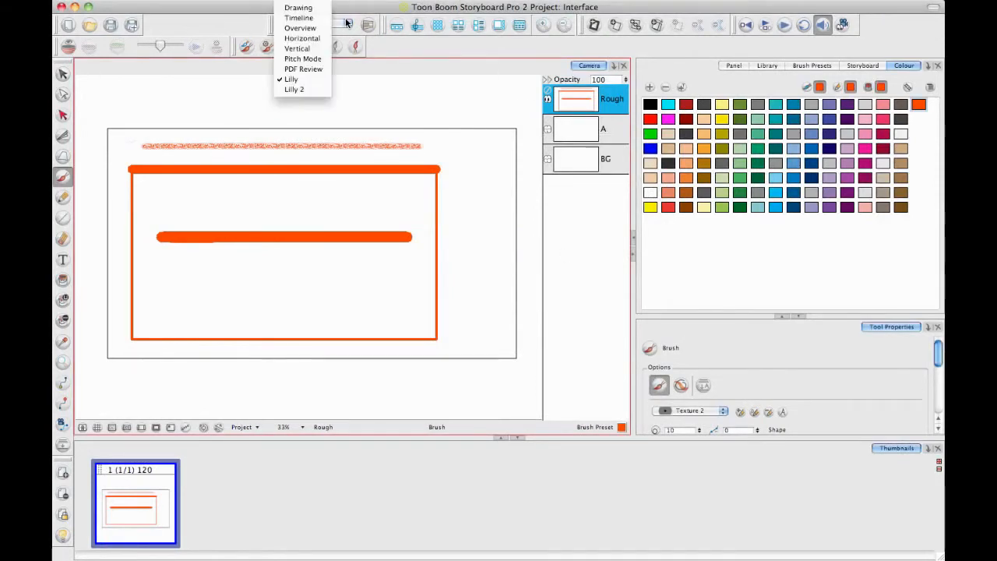
# Switch to the Lilly 2 workspace and check the list of available workspaces
pyautogui.click(316, 94)
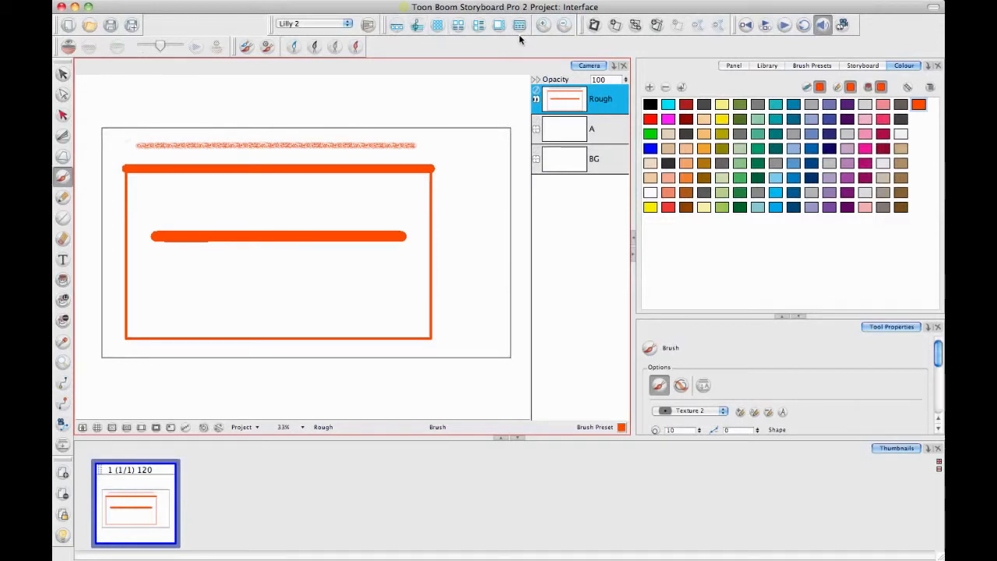
pyautogui.click(335, 25)
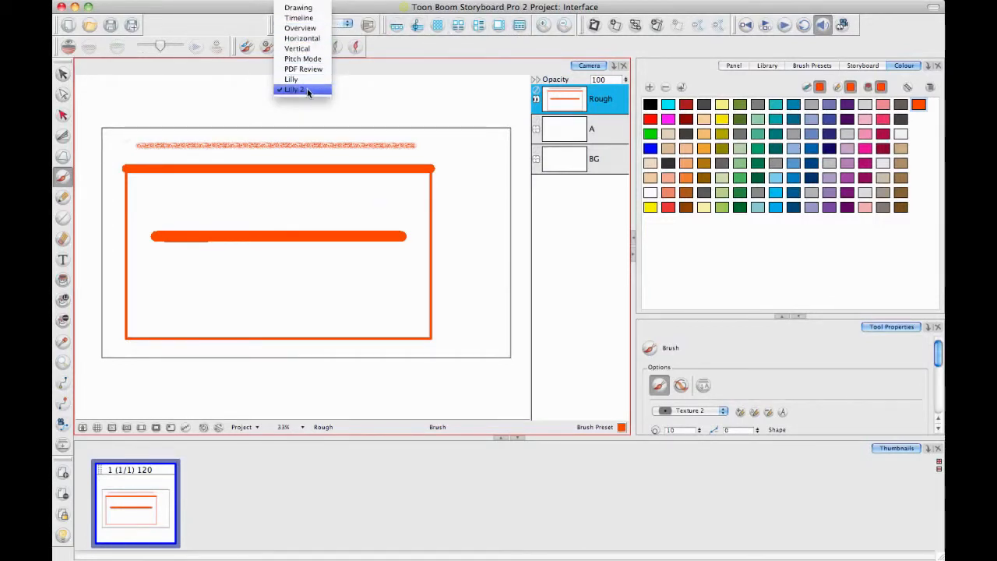
pyautogui.click(445, 47)
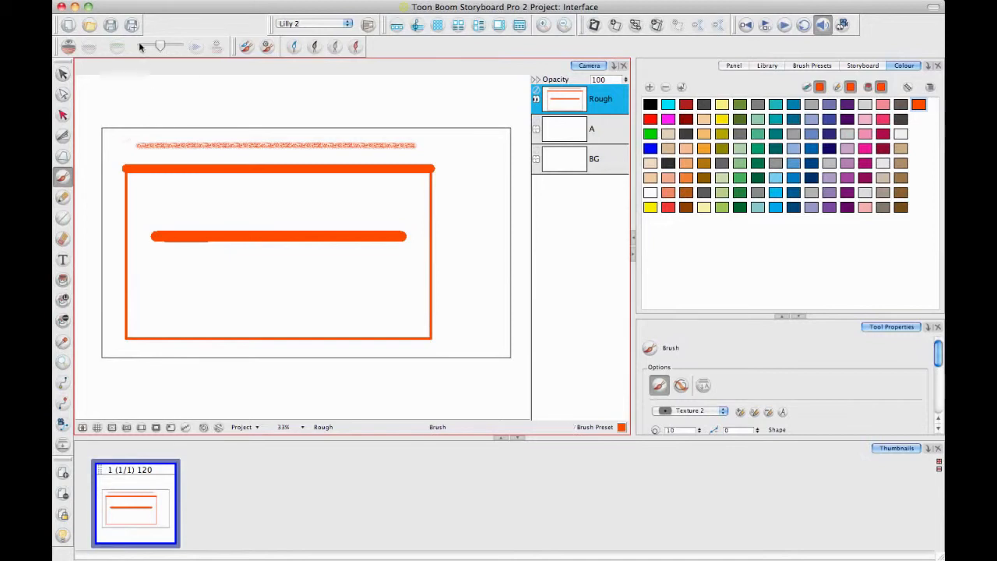
# Review the Drawing Tools keyboard shortcuts in the preferences, including the Brush Tool entry, and close the preferences
pyautogui.click(117, 2)
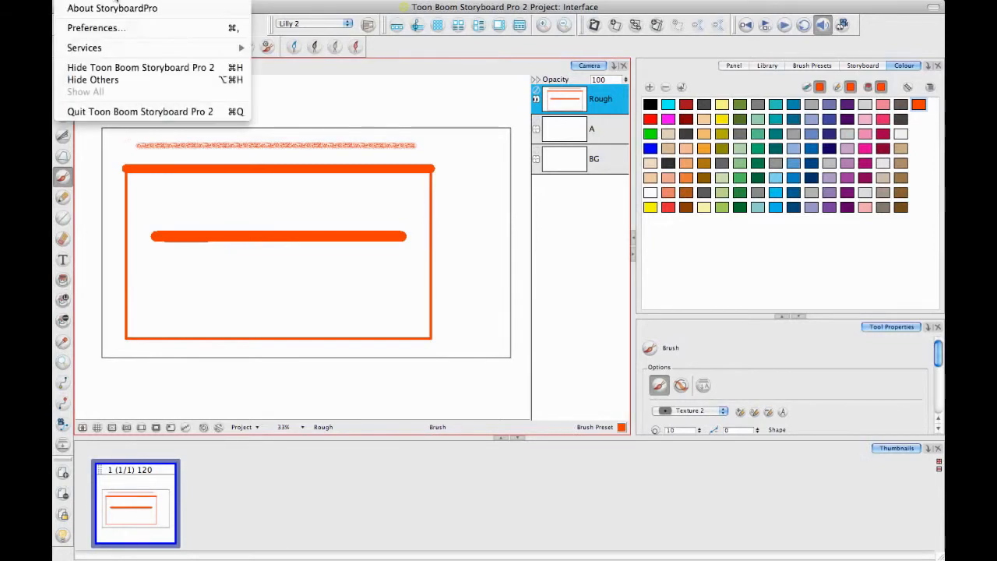
pyautogui.click(126, 28)
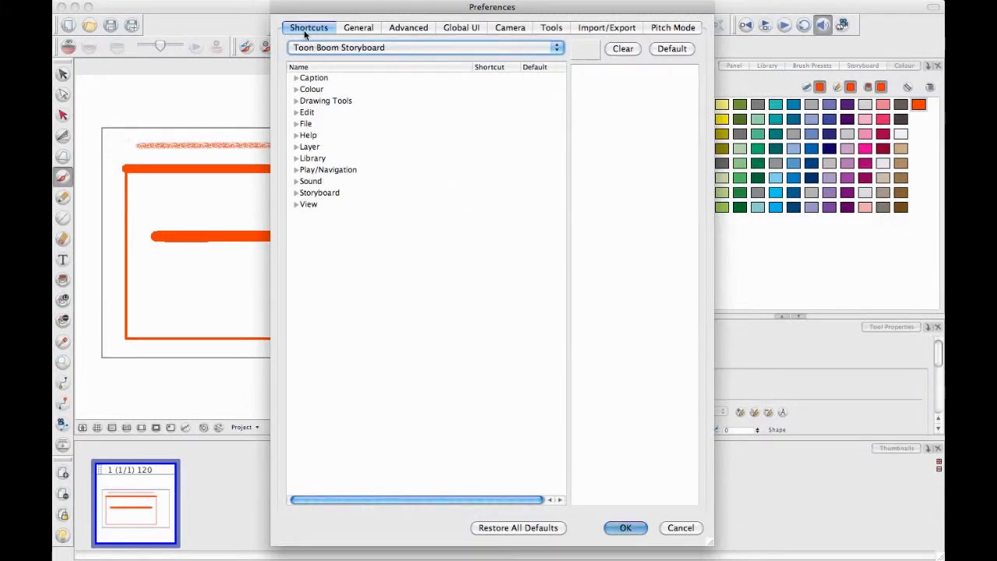
pyautogui.click(296, 101)
pyautogui.click(296, 101)
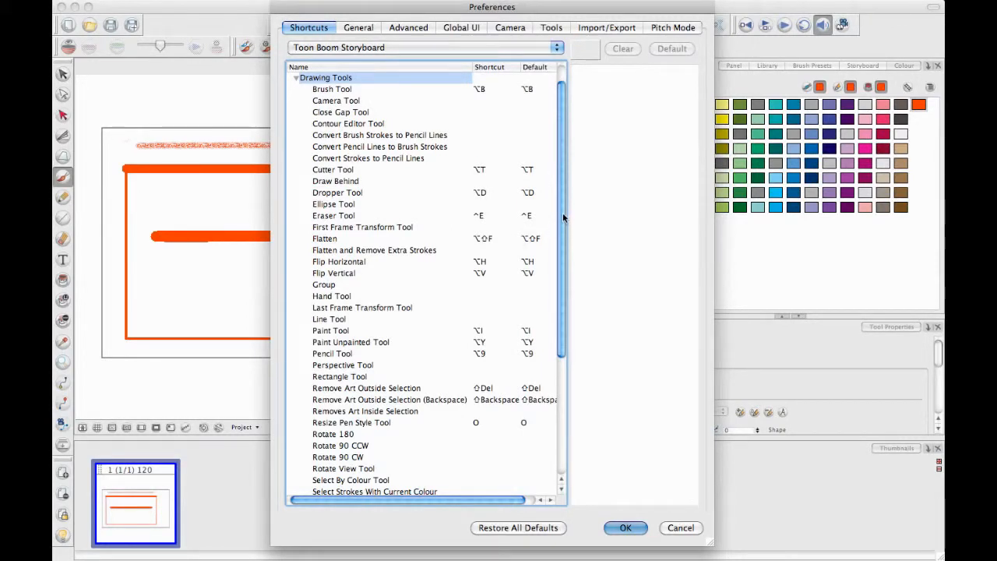
pyautogui.scroll(2, 563, 188)
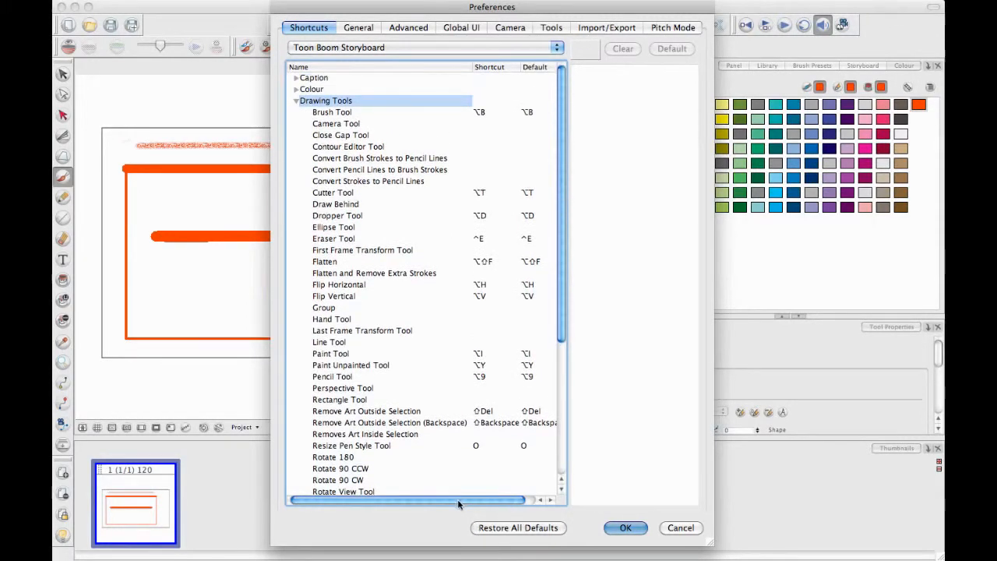
pyautogui.moveTo(458, 501); pyautogui.dragTo(499, 503)
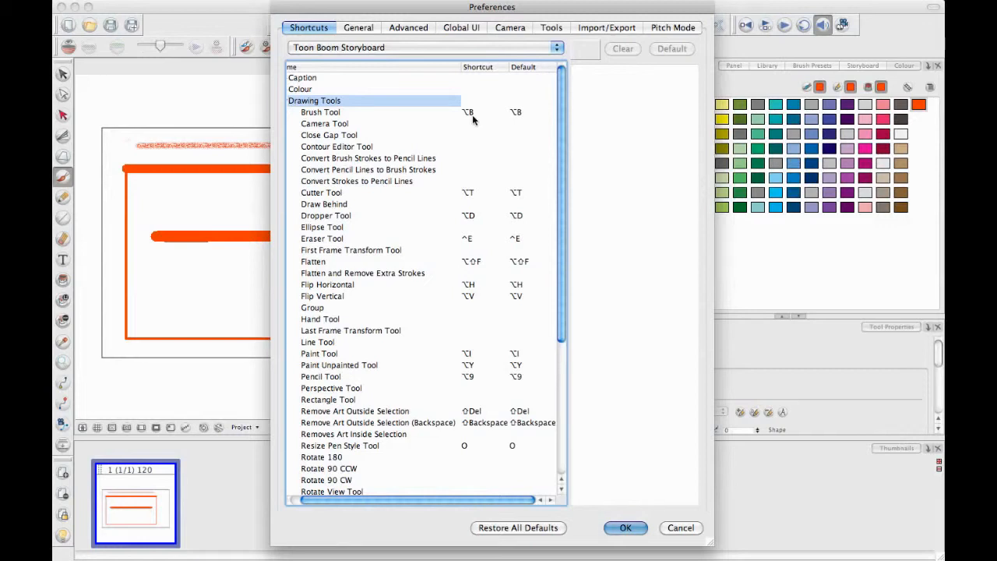
pyautogui.click(417, 115)
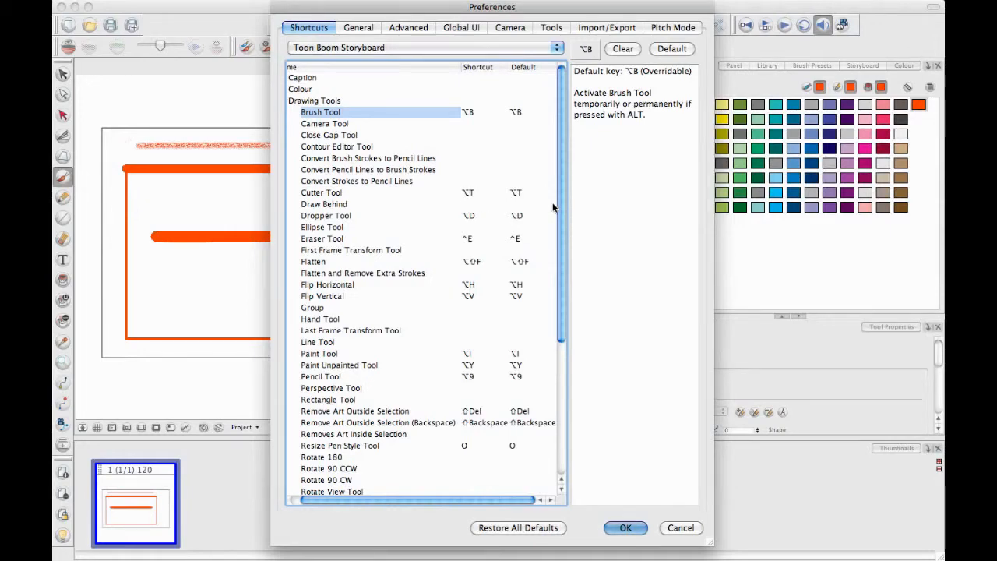
pyautogui.moveTo(561, 203)
pyautogui.mouseDown()
pyautogui.moveTo(571, 315)
pyautogui.moveTo(579, 208)
pyautogui.mouseUp()
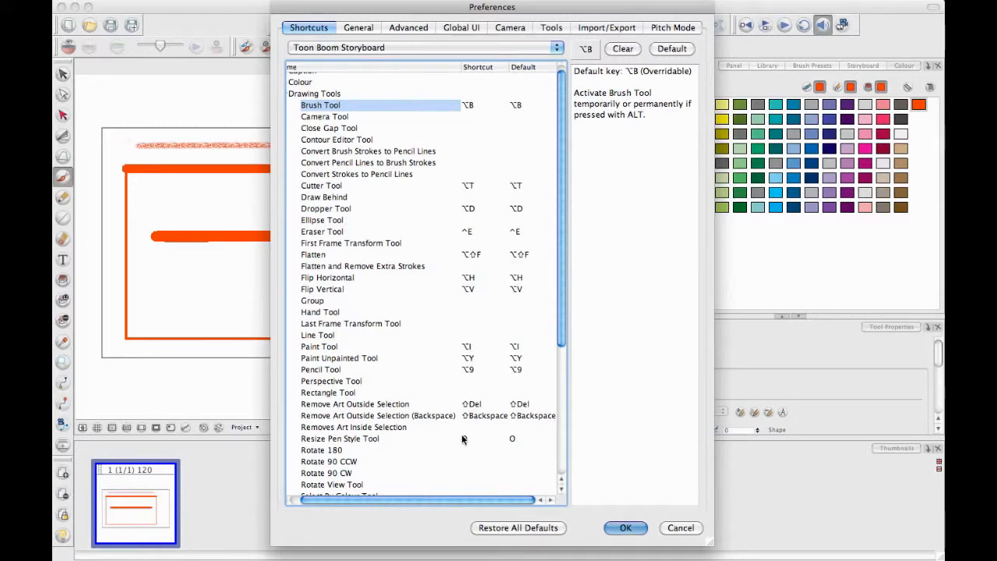
pyautogui.click(615, 532)
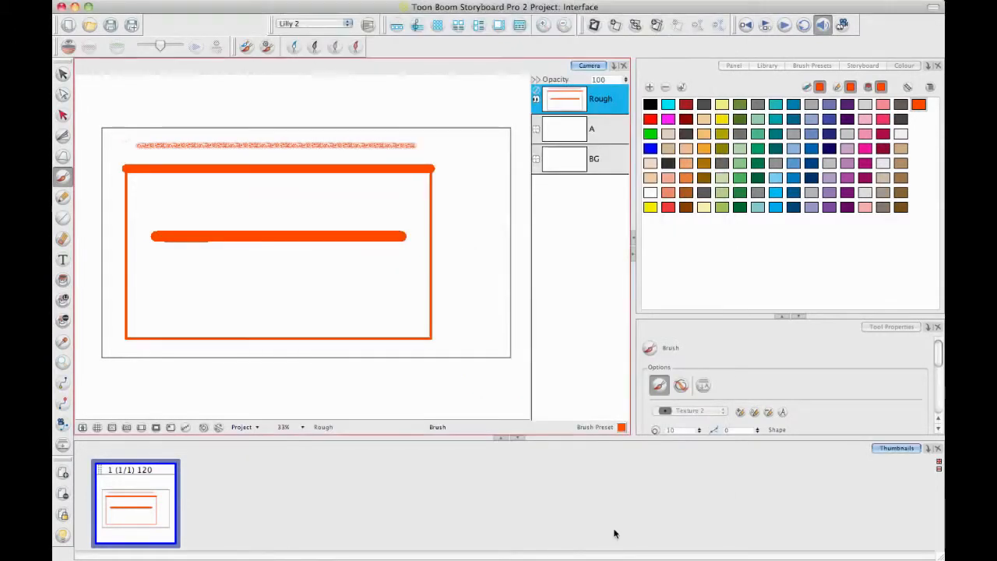
# Pick the pure blue swatch, try filling the rectangle with the Paint tool, and undo the fill
pyautogui.click(63, 279)
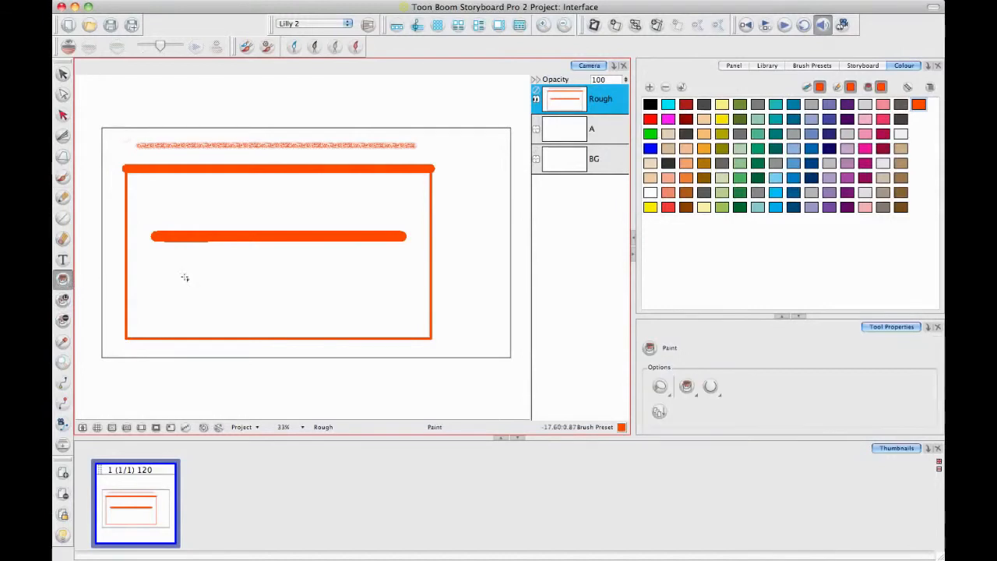
pyautogui.click(653, 149)
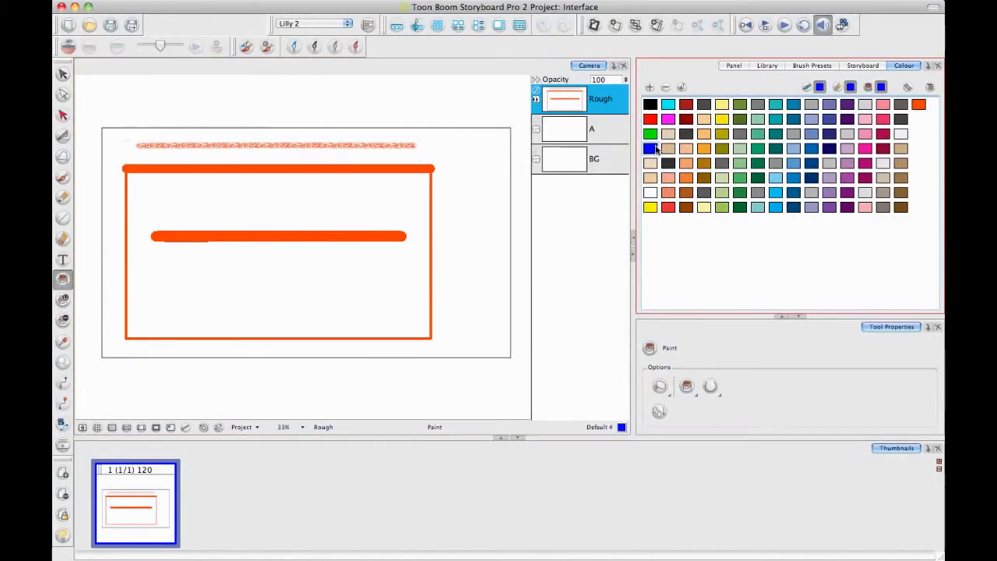
pyautogui.click(344, 284)
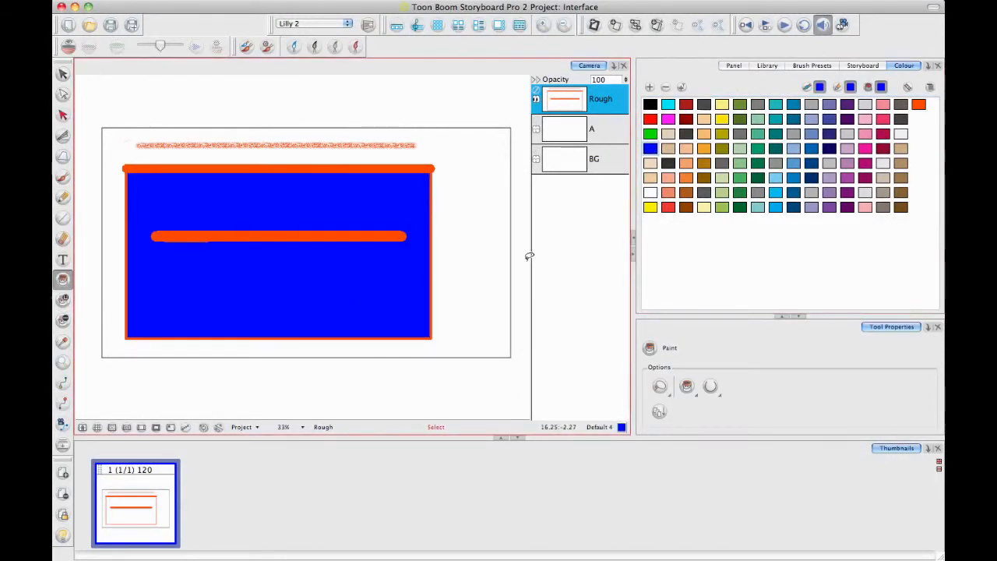
pyautogui.hotkey('ctrl', 'z')
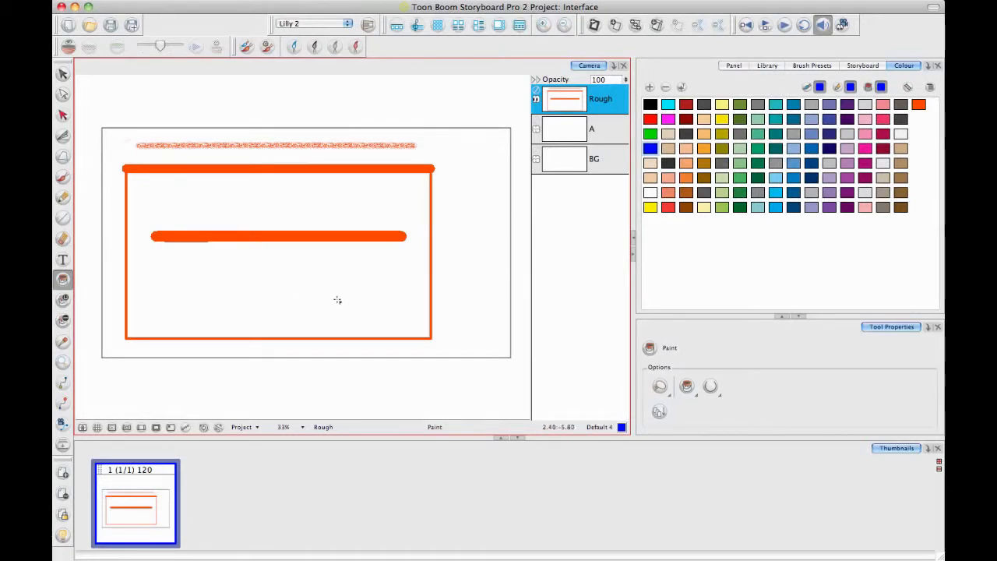
# Brush a wavy blue stroke across the rectangle's lower-right corner and a cross and oval beside it, filling the enclosed corner and oval blue
pyautogui.moveTo(309, 367)
pyautogui.mouseDown()
pyautogui.moveTo(353, 322)
pyautogui.moveTo(452, 285)
pyautogui.moveTo(517, 198)
pyautogui.mouseUp()
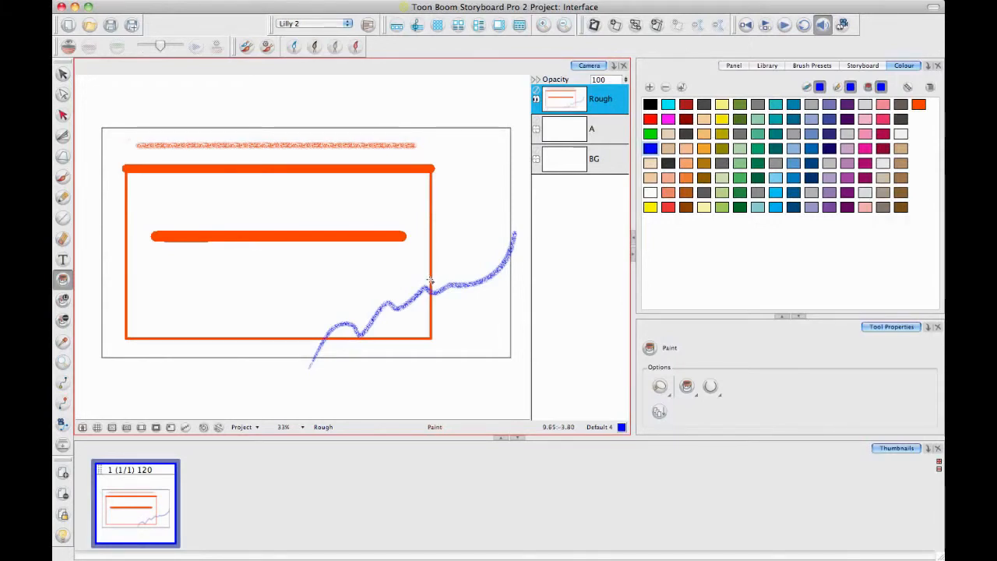
pyautogui.click(410, 321)
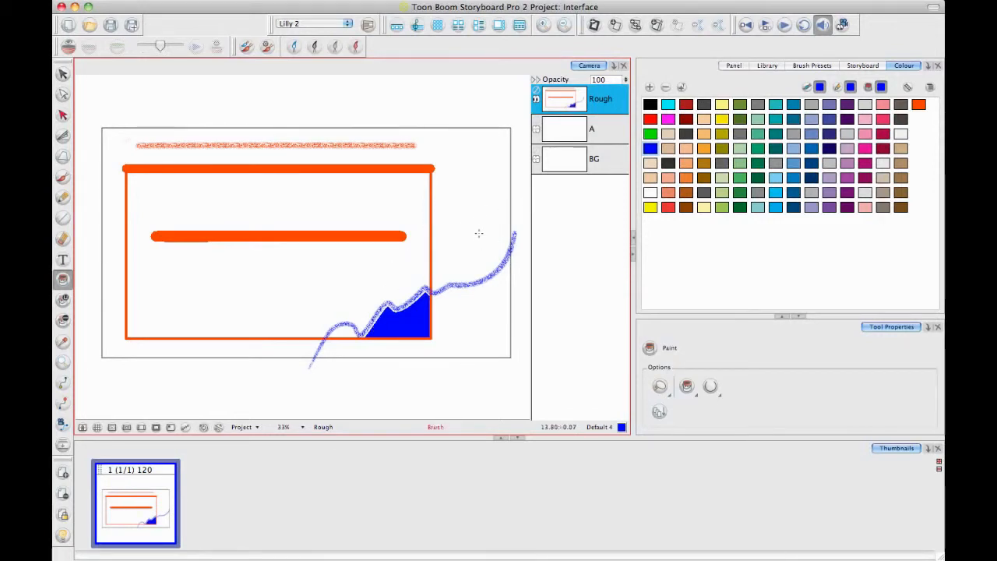
pyautogui.hotkey('alt', 'b')
pyautogui.moveTo(470, 145); pyautogui.dragTo(473, 185)
pyautogui.moveTo(498, 148); pyautogui.dragTo(462, 241)
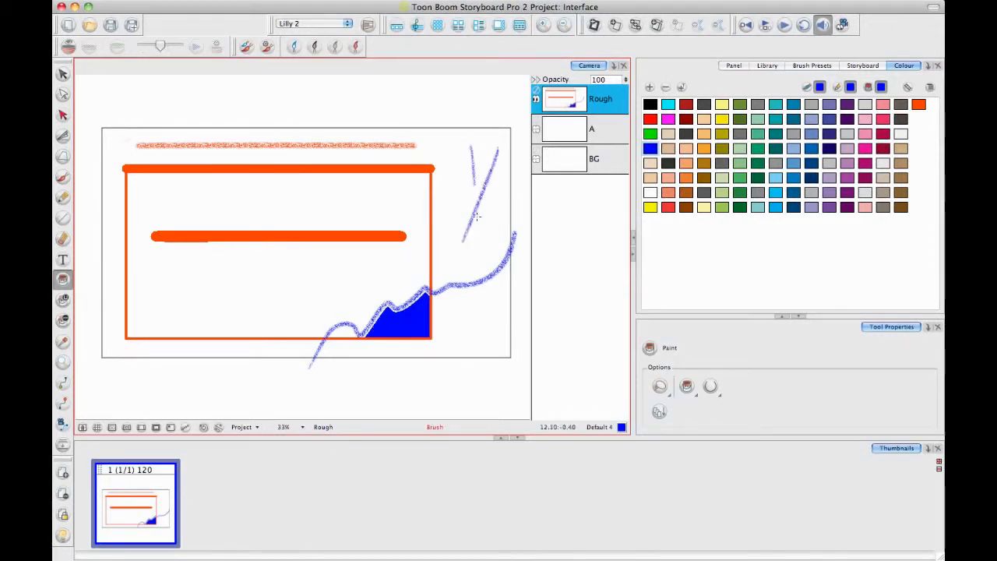
pyautogui.moveTo(471, 179); pyautogui.dragTo(489, 249)
pyautogui.moveTo(511, 180); pyautogui.dragTo(505, 216)
pyautogui.hotkey('alt', 'i')
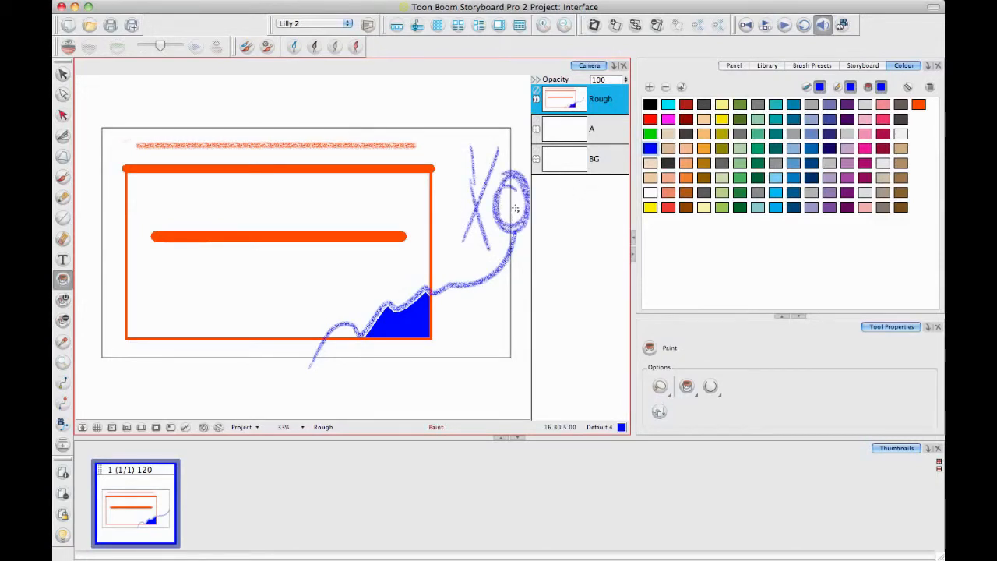
pyautogui.click(511, 206)
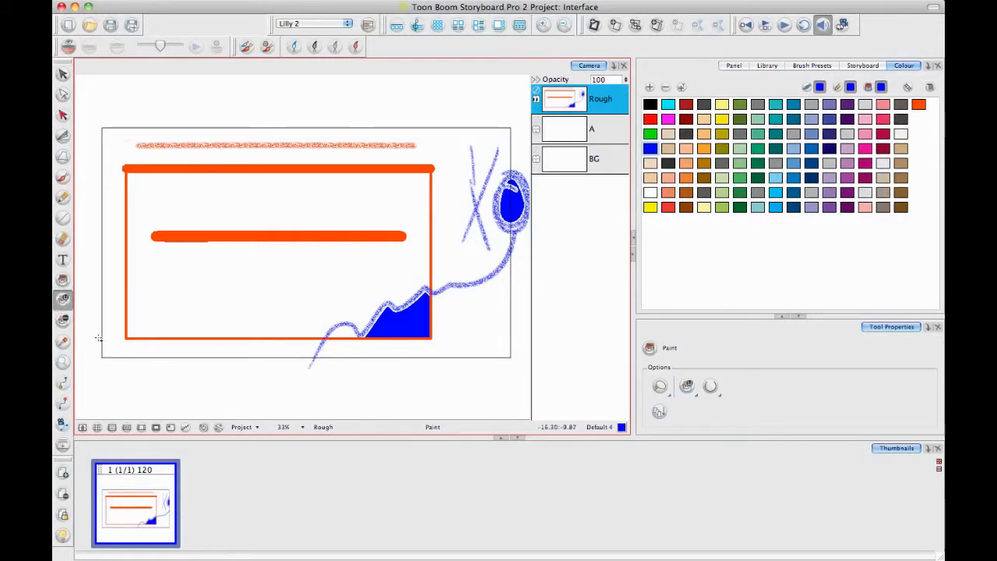
# Paint a short wavy blue stroke under the thick orange line inside the rectangle, and change the brush preset to Brush 2
pyautogui.click(62, 176)
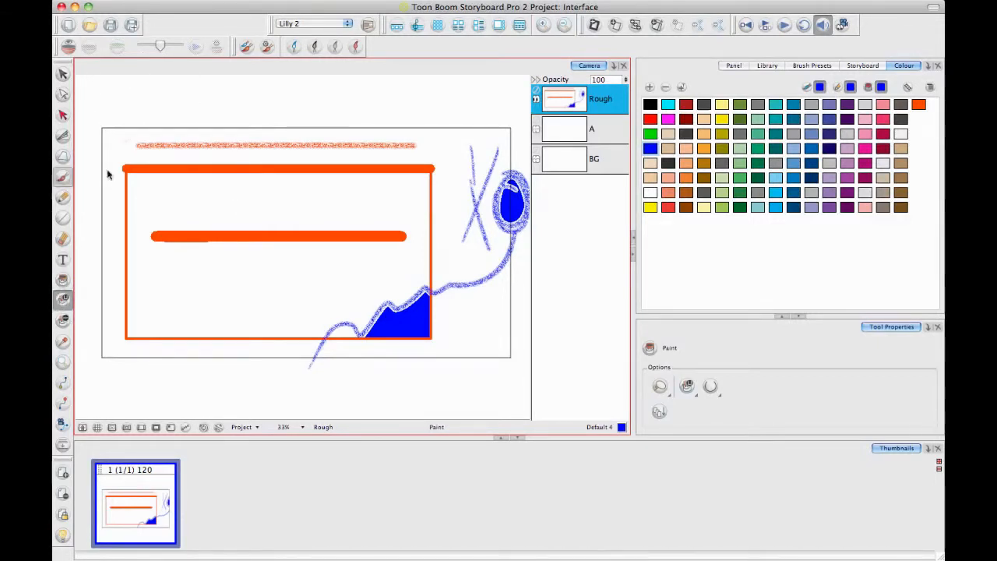
pyautogui.moveTo(153, 294); pyautogui.dragTo(289, 287)
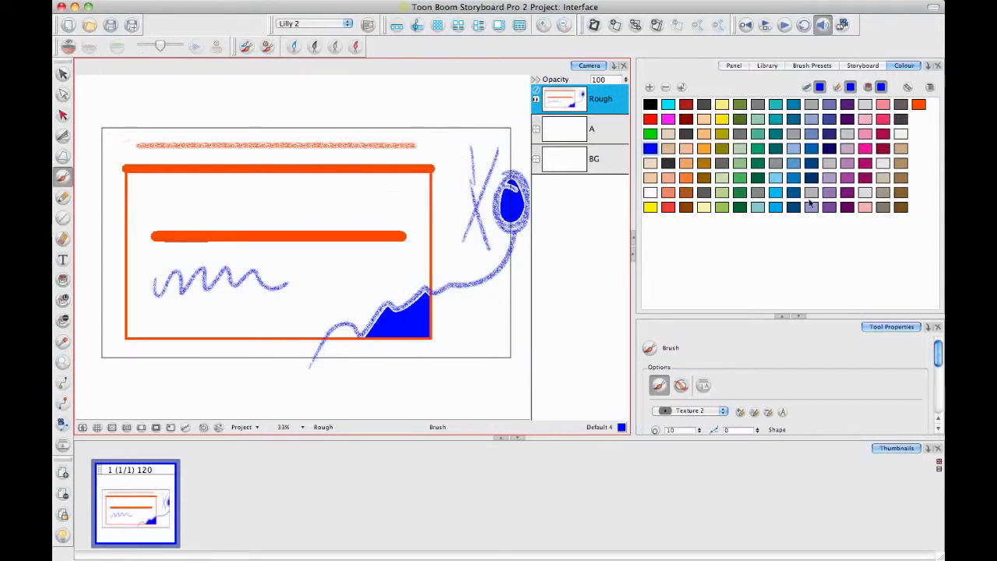
pyautogui.click(939, 363)
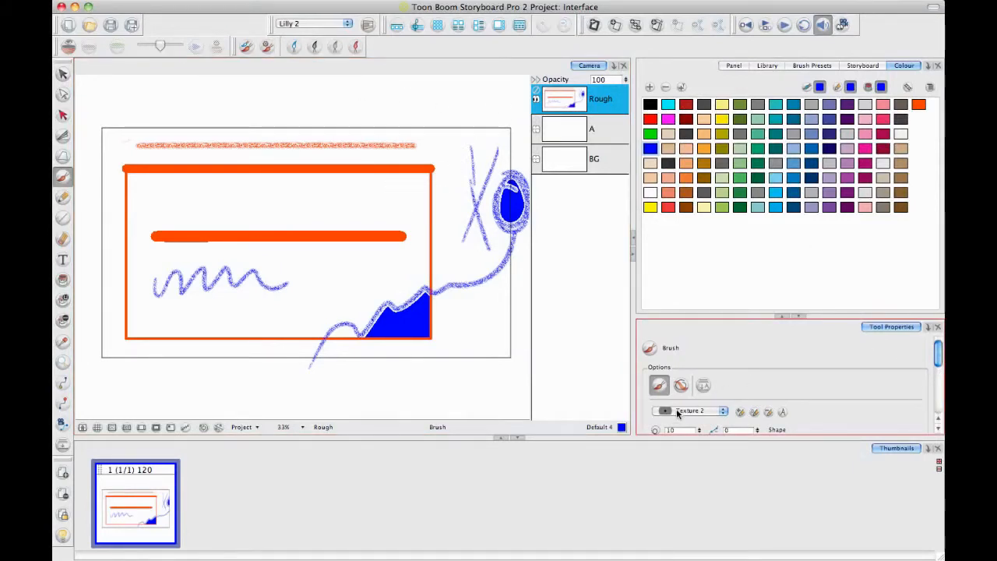
pyautogui.click(676, 412)
pyautogui.click(686, 239)
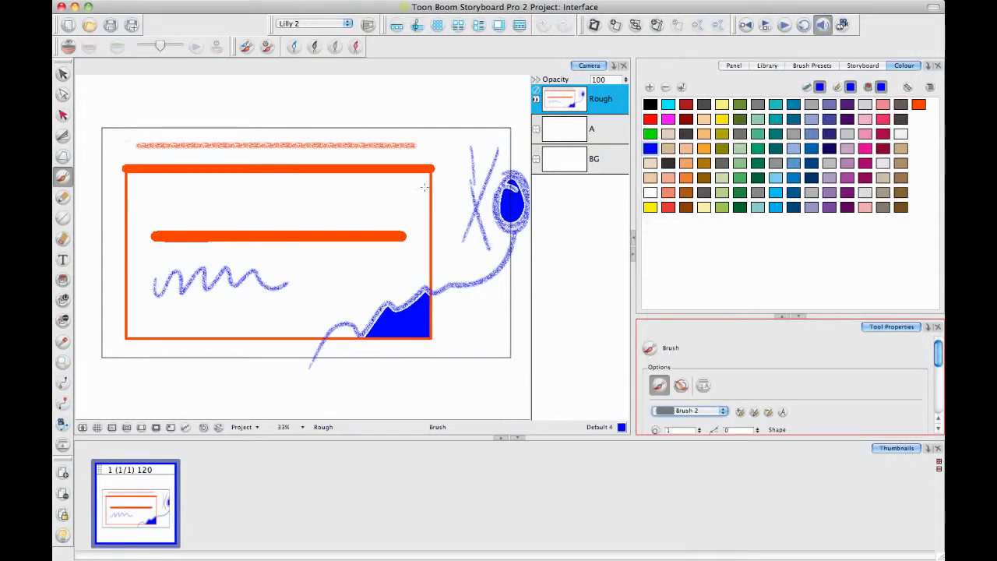
pyautogui.click(407, 274)
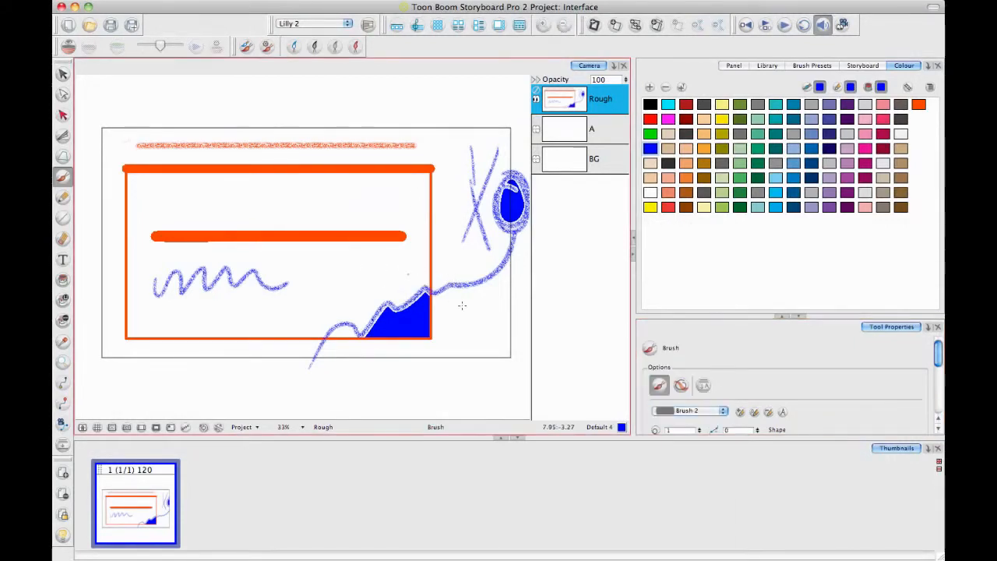
# Try two curved strokes below the frame with the Brush 2 preset and undo both
pyautogui.scroll(-5, 447, 319)
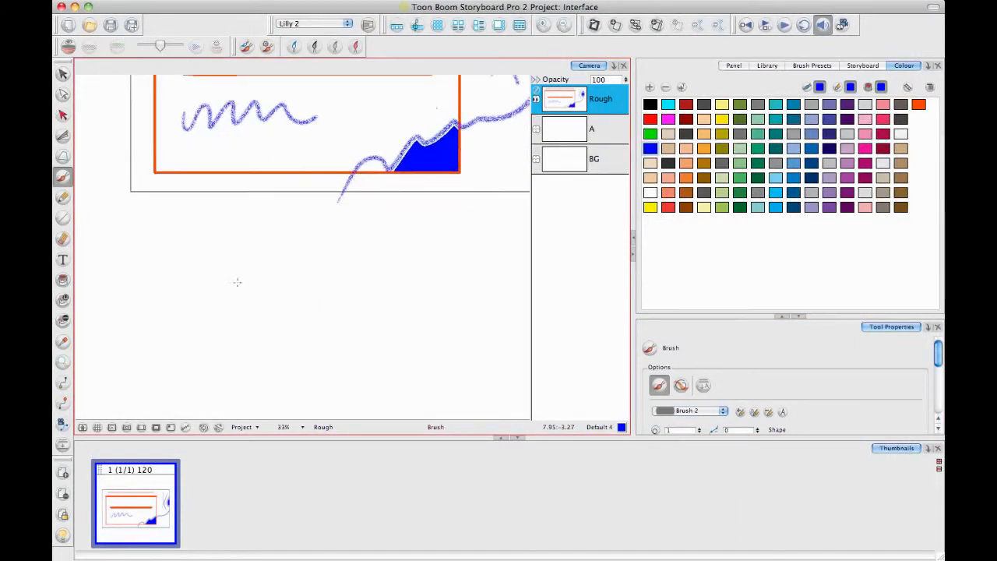
pyautogui.moveTo(200, 319); pyautogui.dragTo(322, 233)
pyautogui.moveTo(236, 316); pyautogui.dragTo(405, 278)
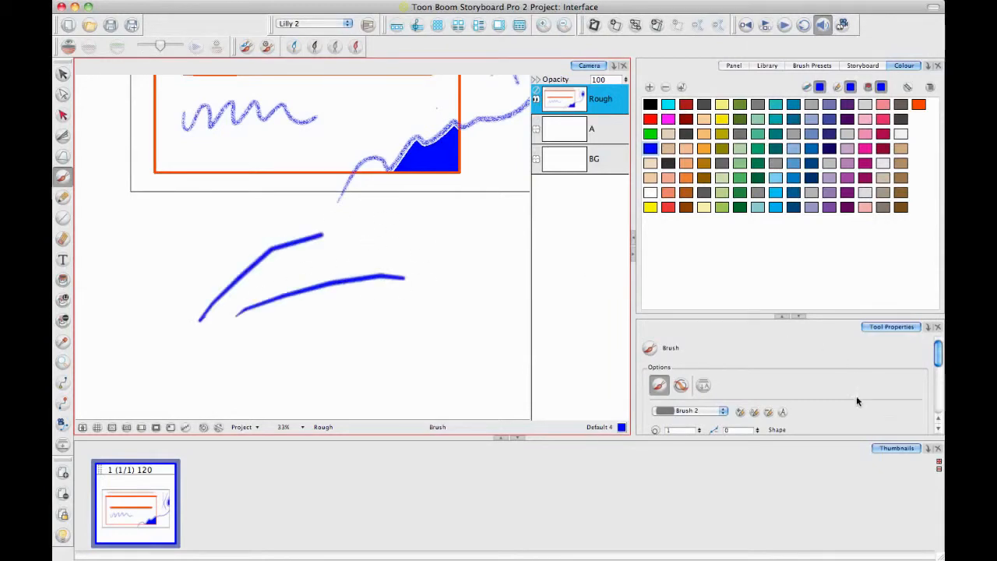
pyautogui.press('super+z')
pyautogui.press('super+z')
# Disable the brush's texture and paint two roughly horizontal and two roughly vertical blue strokes crossing each other below the frame
pyautogui.scroll(-5, 938, 380)
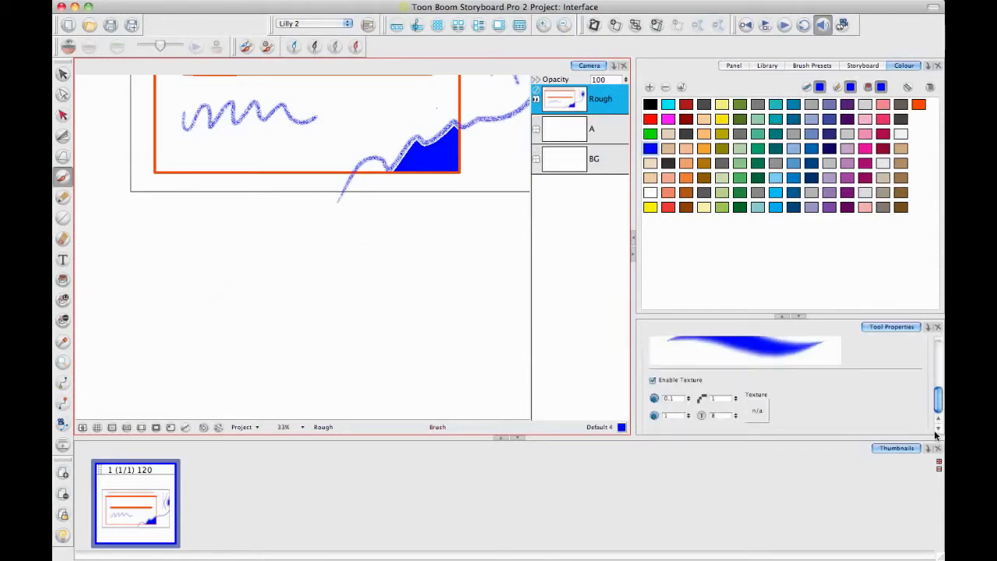
pyautogui.click(654, 380)
pyautogui.moveTo(126, 296); pyautogui.dragTo(355, 283)
pyautogui.moveTo(190, 312); pyautogui.dragTo(329, 319)
pyautogui.moveTo(184, 188); pyautogui.dragTo(254, 390)
pyautogui.moveTo(268, 226); pyautogui.dragTo(276, 377)
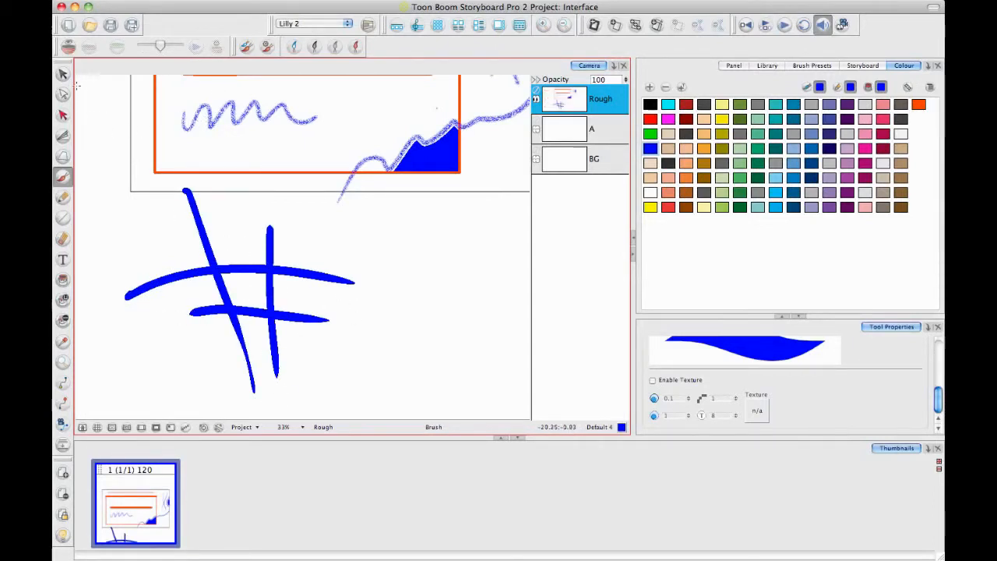
# Cut away every overhanging end of the crossing blue strokes with the Cutter tool, keeping only the enclosed four-sided shape
pyautogui.click(63, 135)
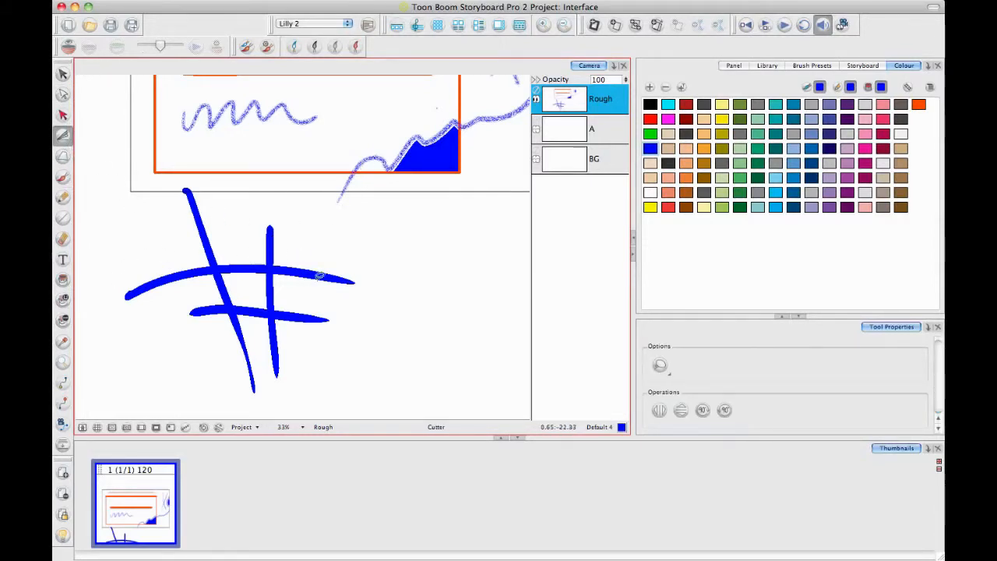
pyautogui.moveTo(257, 221); pyautogui.dragTo(283, 268)
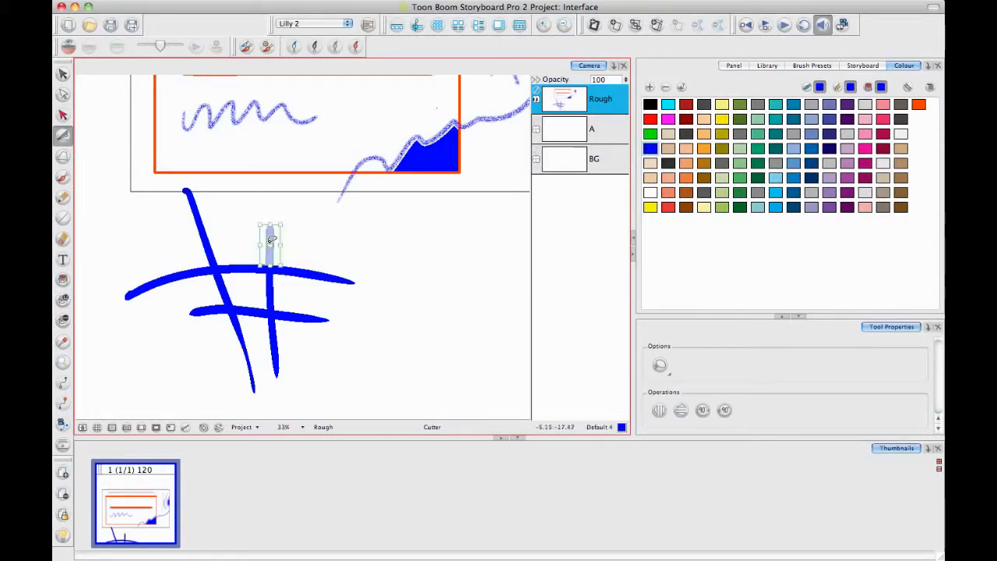
pyautogui.press('Delete')
pyautogui.click(293, 272)
pyautogui.press('Delete')
pyautogui.click(301, 316)
pyautogui.press('Delete')
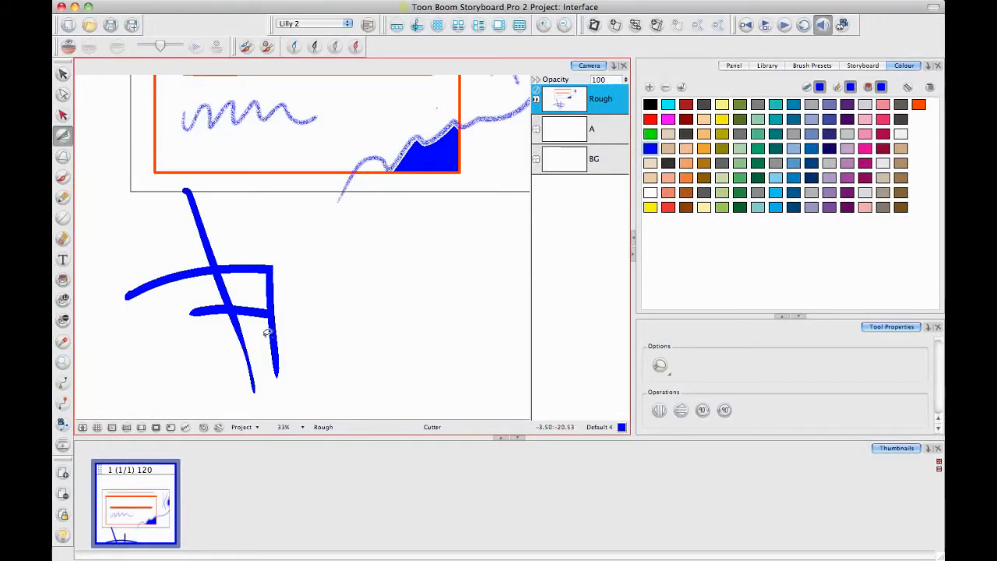
pyautogui.click(267, 333)
pyautogui.press('Delete')
pyautogui.click(246, 333)
pyautogui.press('Delete')
pyautogui.click(208, 306)
pyautogui.press('Delete')
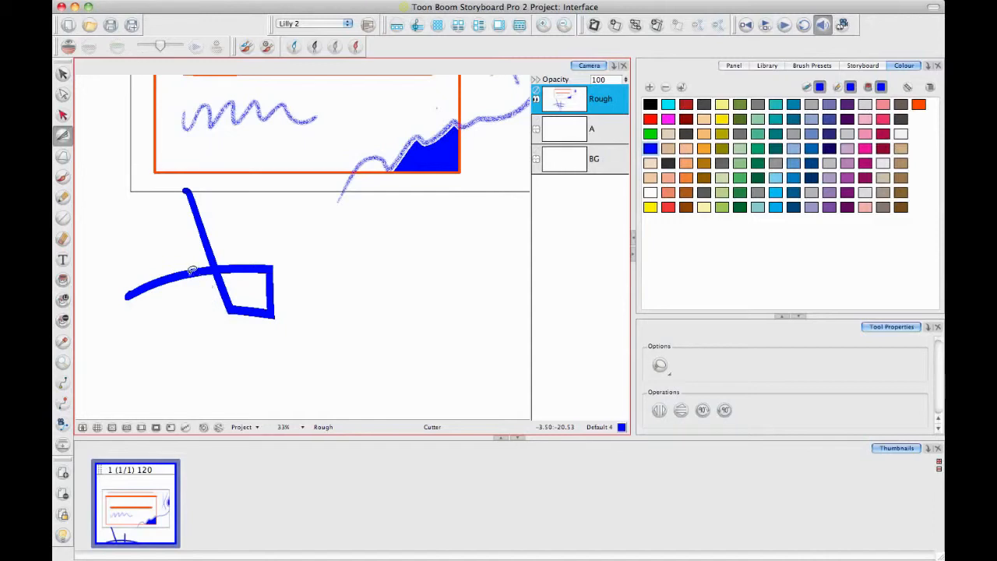
pyautogui.click(193, 270)
pyautogui.press('Delete')
pyautogui.click(201, 232)
pyautogui.press('Delete')
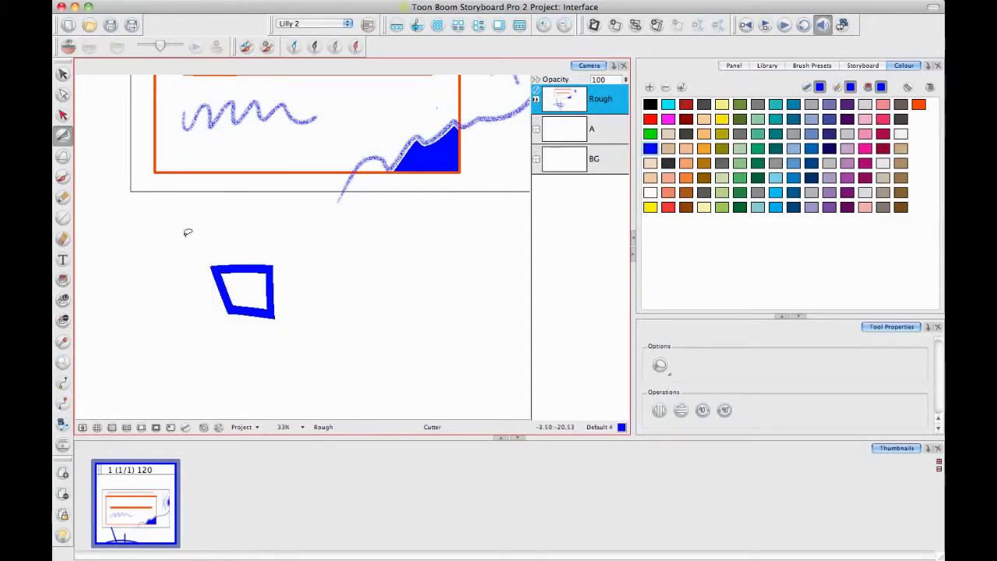
# Paint an arched blue brush stroke beside the four-sided shape, with two slanted strokes crossing it
pyautogui.click(62, 176)
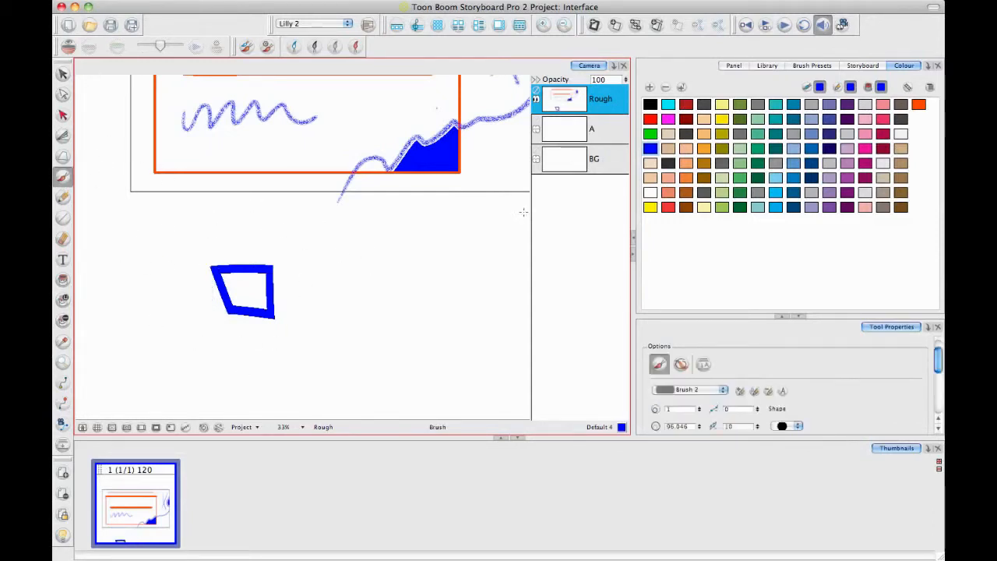
pyautogui.moveTo(348, 281); pyautogui.dragTo(490, 267)
pyautogui.moveTo(374, 223); pyautogui.dragTo(424, 307)
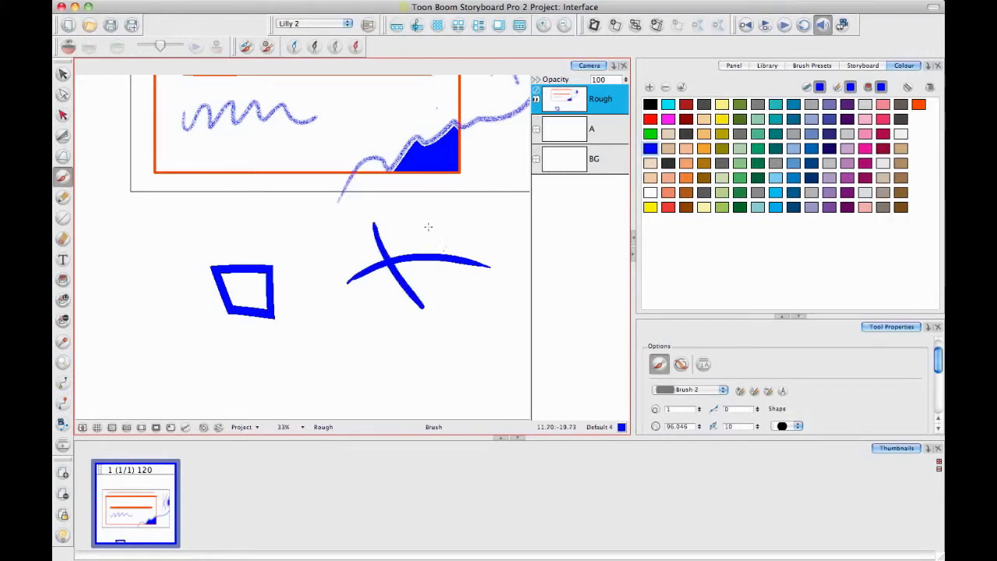
pyautogui.moveTo(425, 225); pyautogui.dragTo(457, 287)
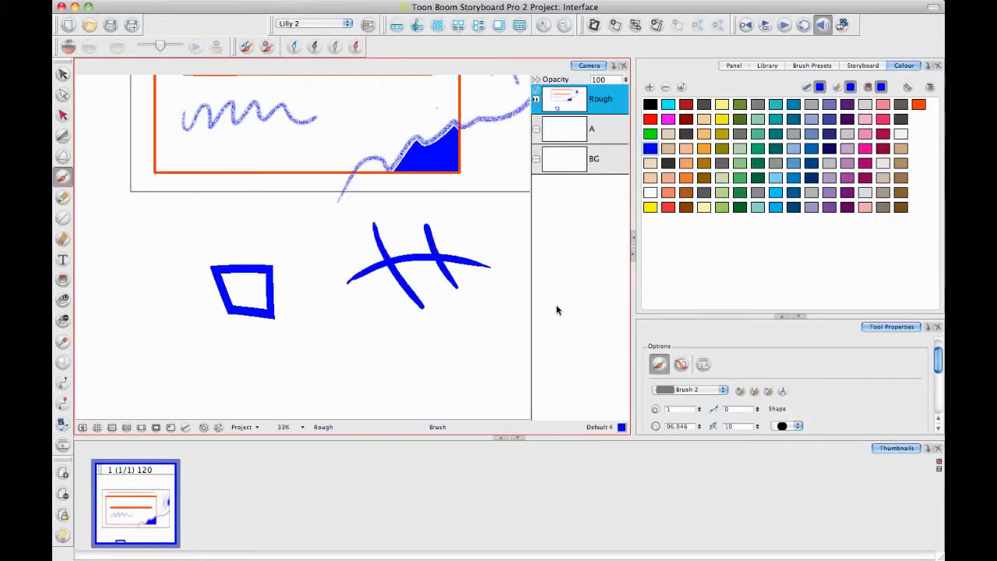
# Cut away the upper ends of both slanted strokes and both overhanging ends of the arched stroke with the Cutter tool
pyautogui.click(59, 134)
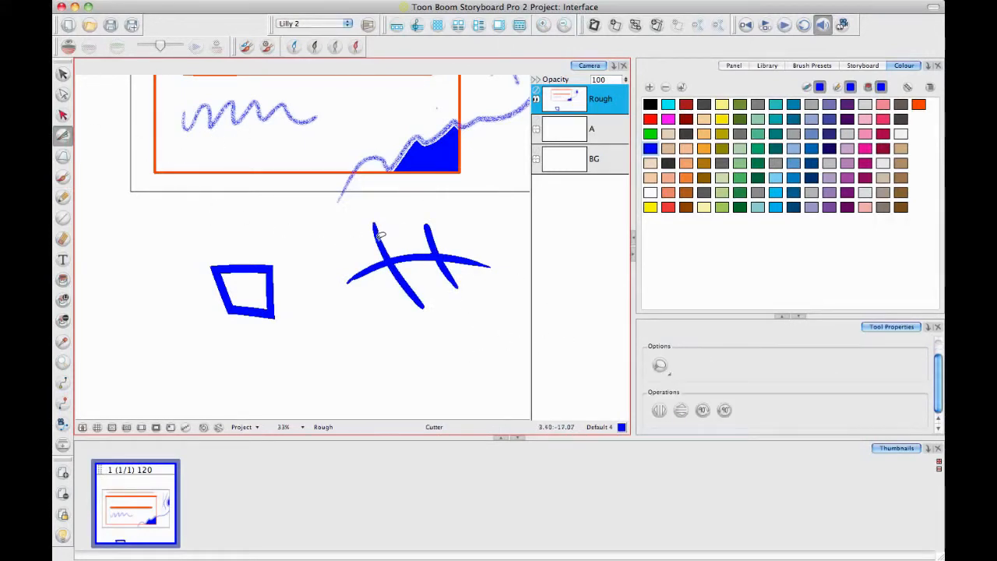
pyautogui.moveTo(370, 220); pyautogui.dragTo(393, 260)
pyautogui.press('Delete')
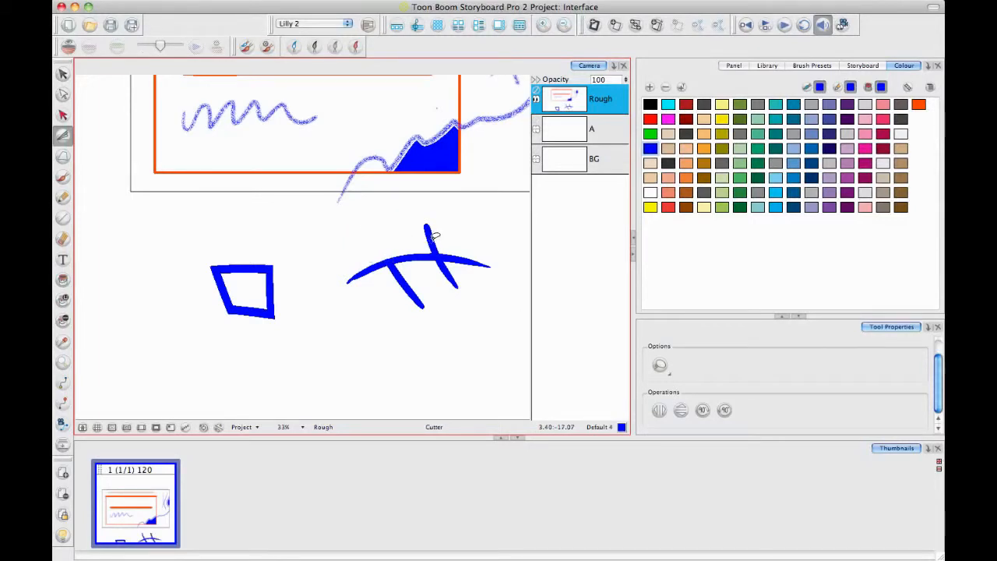
pyautogui.click(433, 239)
pyautogui.press('Delete')
pyautogui.click(373, 273)
pyautogui.press('Delete')
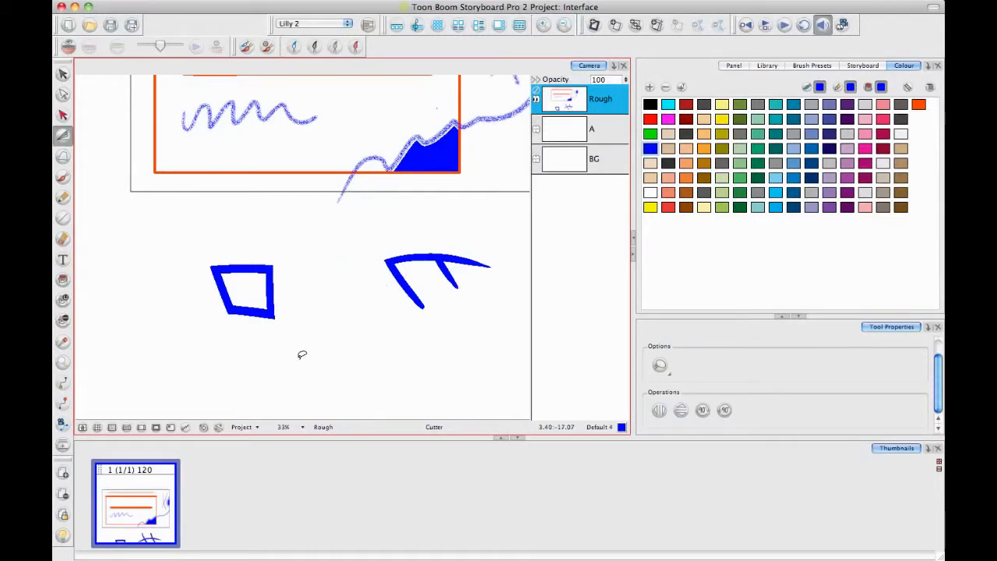
pyautogui.click(467, 262)
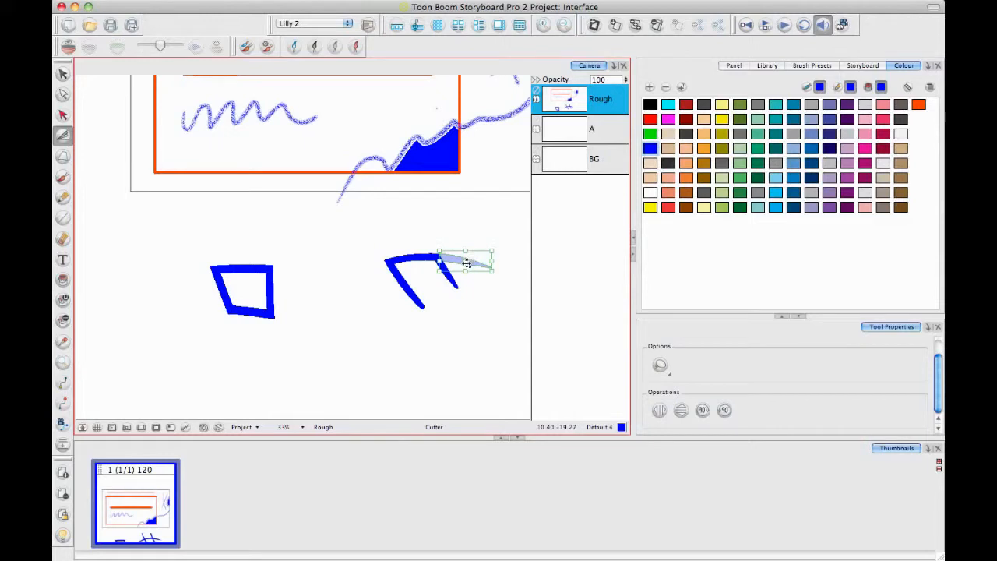
pyautogui.press('Delete')
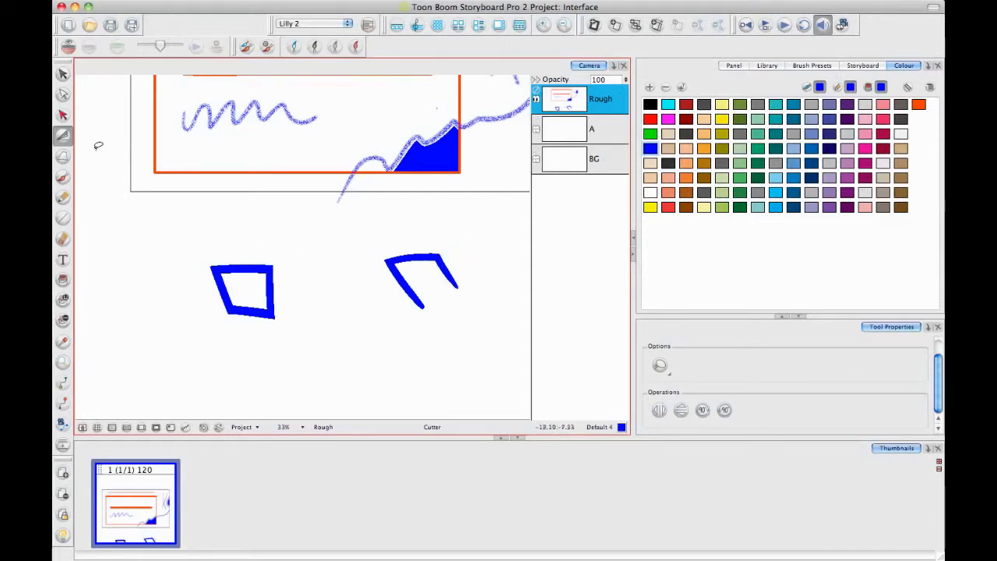
# Paint a long vertical blue brush stroke between the two shapes and cross it with a short horizontal stroke
pyautogui.click(63, 177)
pyautogui.moveTo(328, 233); pyautogui.dragTo(325, 339)
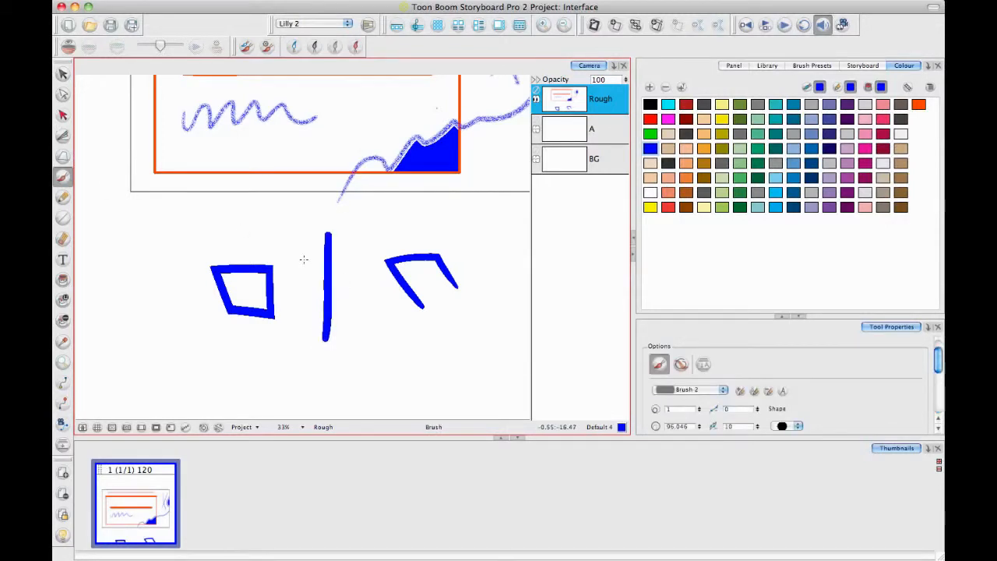
pyautogui.moveTo(299, 264); pyautogui.dragTo(374, 270)
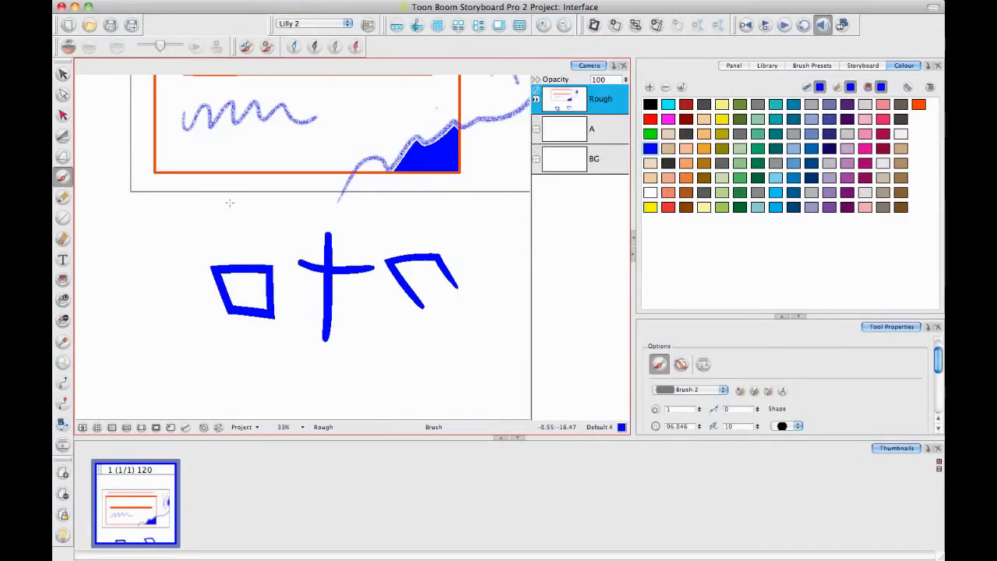
# Cut off the vertical stroke's upper end and the horizontal stroke's left end with the Cutter tool
pyautogui.click(62, 134)
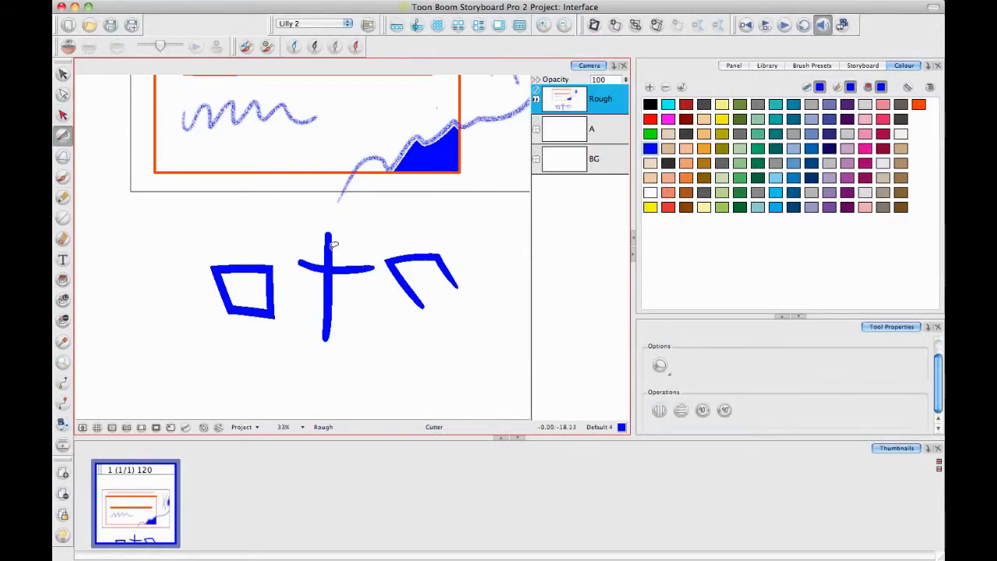
pyautogui.moveTo(340, 231)
pyautogui.mouseDown()
pyautogui.moveTo(316, 268)
pyautogui.moveTo(322, 279)
pyautogui.mouseUp()
pyautogui.press('Delete')
pyautogui.press('Delete')
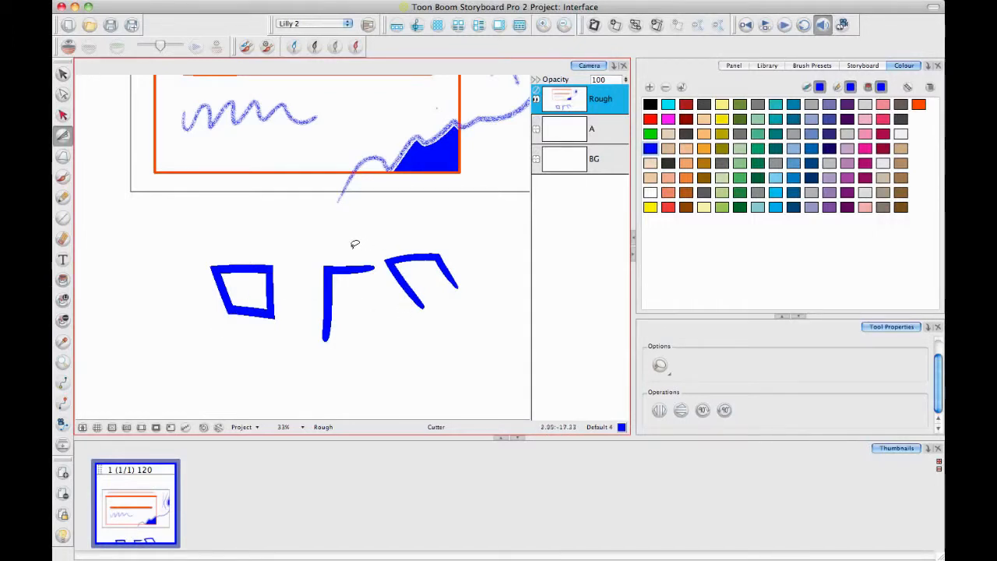
pyautogui.moveTo(274, 243); pyautogui.dragTo(299, 263)
pyautogui.press('1')
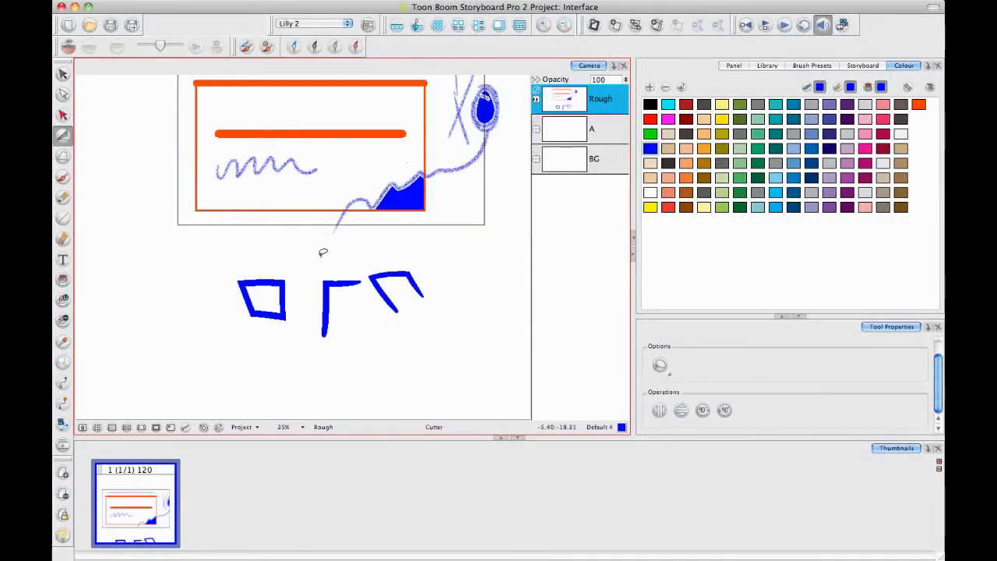
pyautogui.press('1')
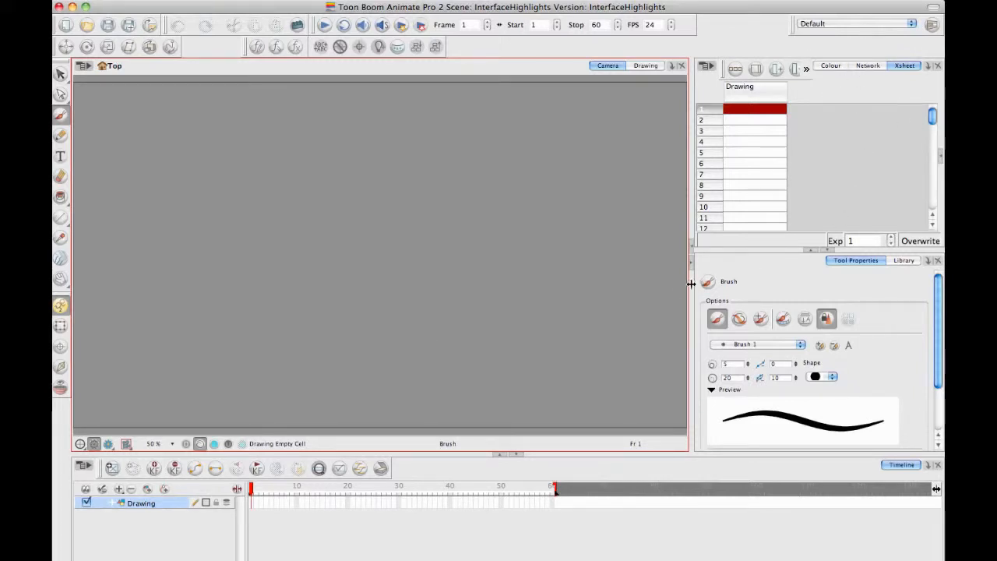
# In Toon Boom Animate Pro, widen the column holding the Xsheet and Tool Properties, and collapse and restore it
pyautogui.moveTo(692, 284); pyautogui.dragTo(664, 285)
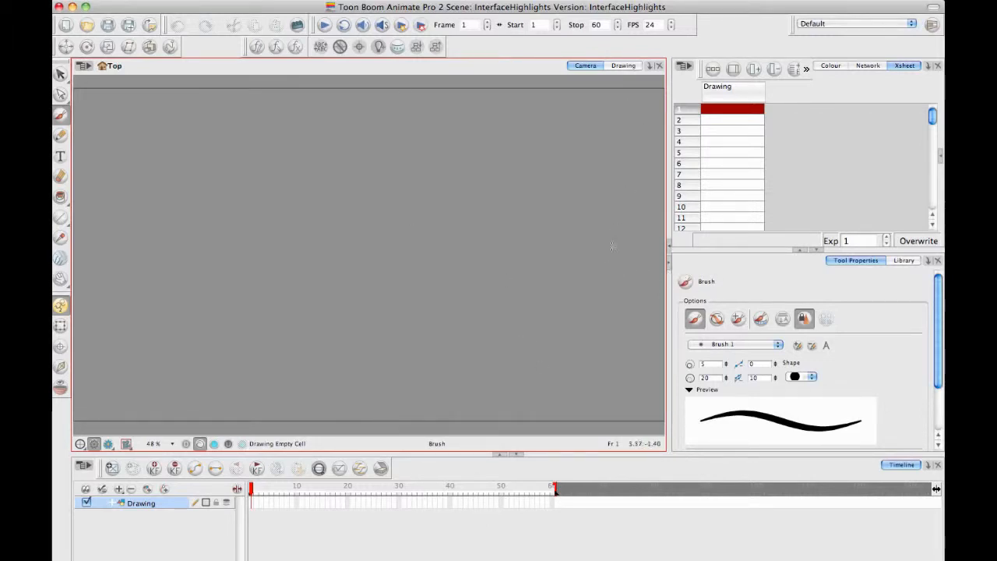
pyautogui.click(667, 265)
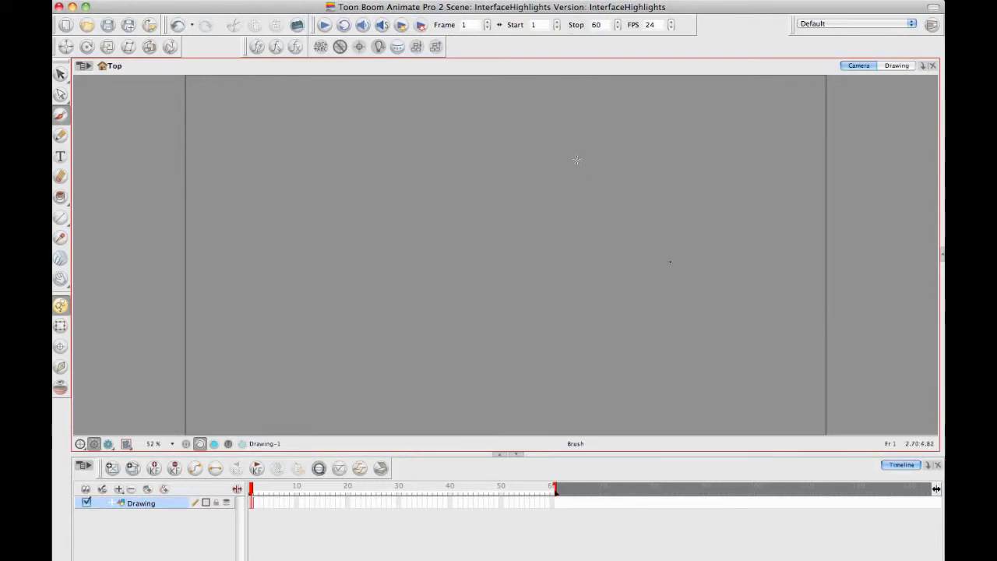
pyautogui.click(942, 253)
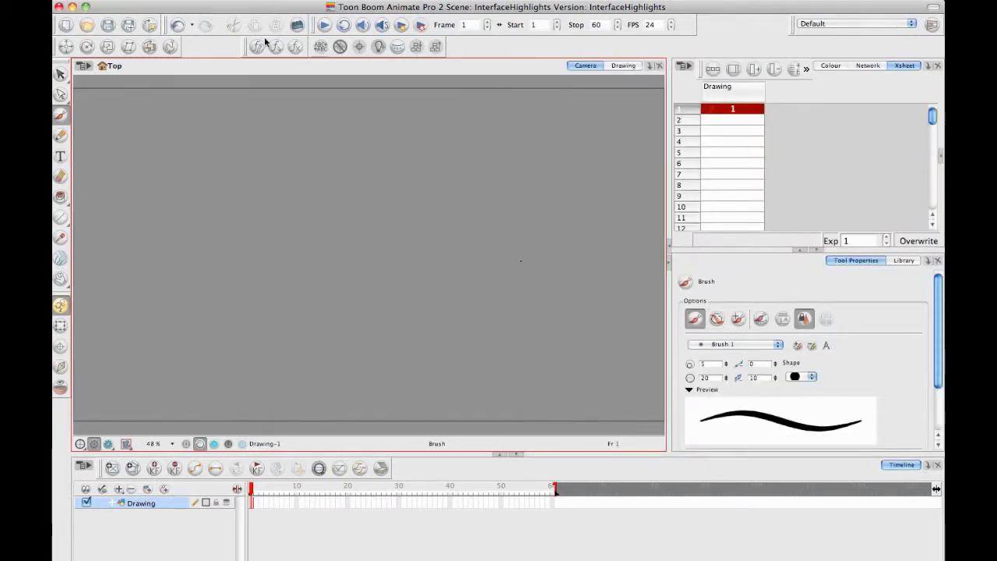
# Sketch a rough black stick figure with overlapping head circles, a body and legs using the Brush tool
pyautogui.moveTo(238, 109)
pyautogui.mouseDown()
pyautogui.moveTo(225, 157)
pyautogui.moveTo(252, 148)
pyautogui.moveTo(244, 156)
pyautogui.moveTo(256, 226)
pyautogui.moveTo(231, 308)
pyautogui.mouseUp()
pyautogui.moveTo(248, 252); pyautogui.dragTo(235, 270)
pyautogui.moveTo(268, 257); pyautogui.dragTo(249, 382)
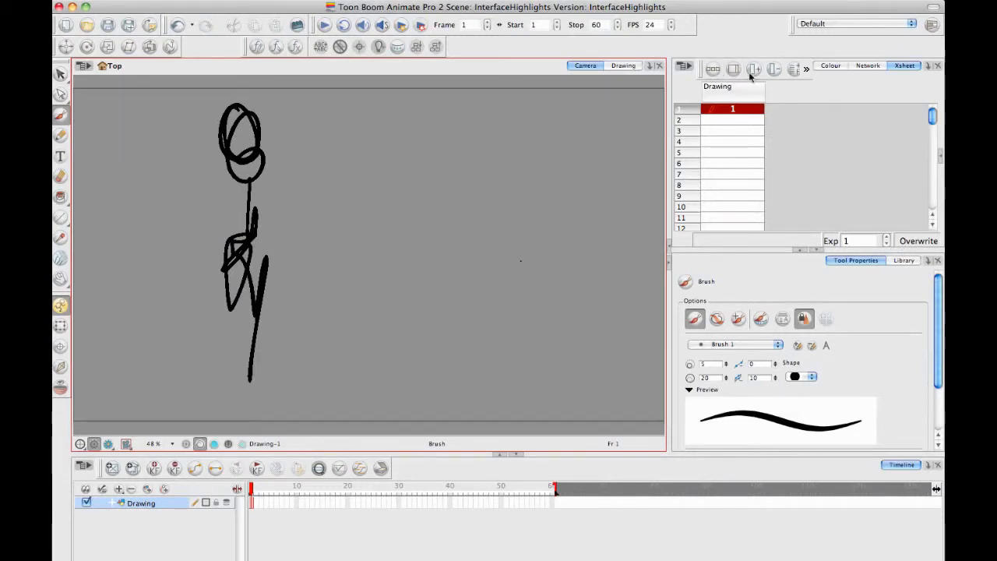
# Expand the Xsheet over the Tool Properties area and restore the original split between them
pyautogui.click(816, 250)
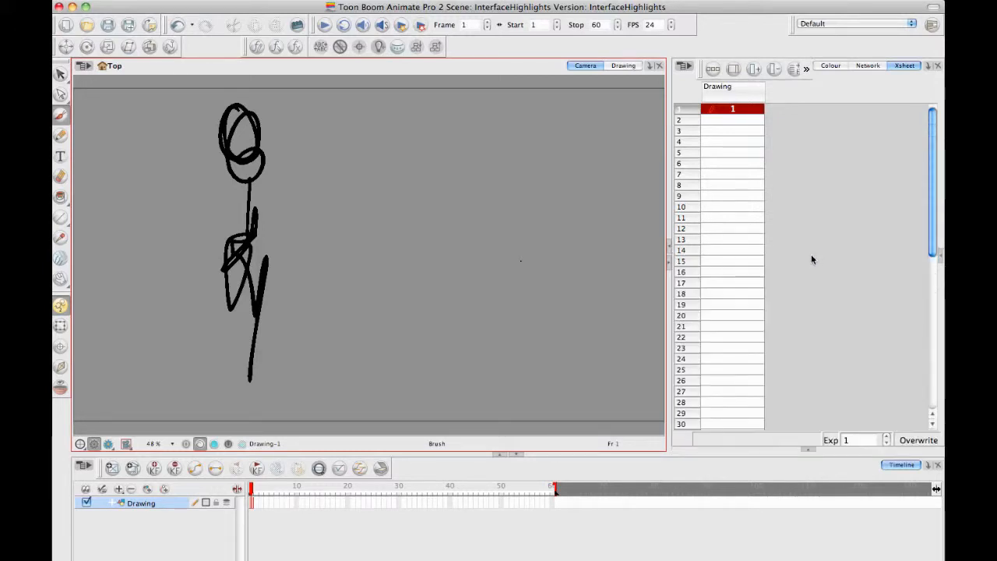
pyautogui.moveTo(932, 238)
pyautogui.mouseDown()
pyautogui.moveTo(937, 352)
pyautogui.moveTo(934, 247)
pyautogui.mouseUp()
pyautogui.click(807, 450)
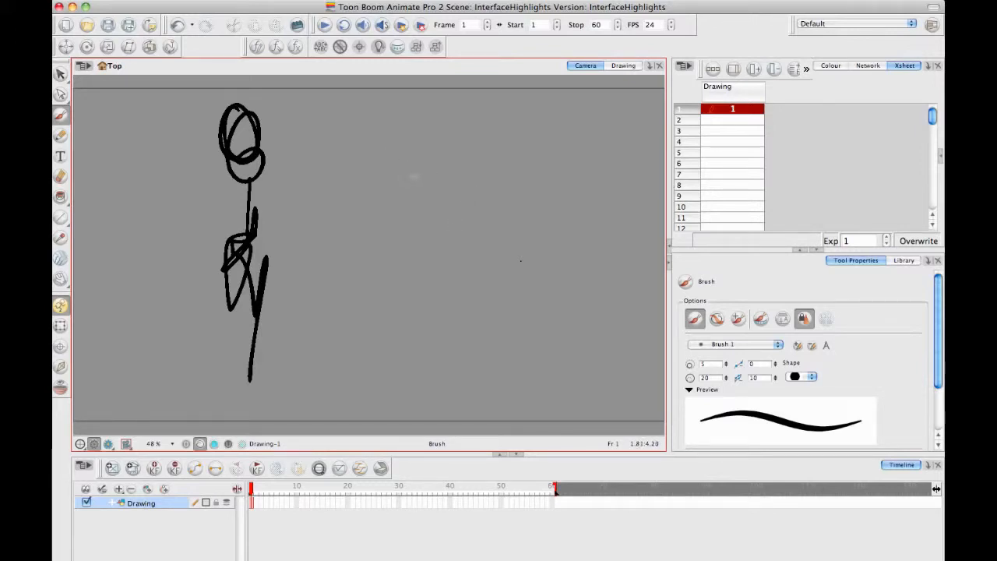
# Resize the brush interactively, painting a wavy stroke at maximum size about 63 and a scribble with minimum and maximum size about 64
pyautogui.press('o')
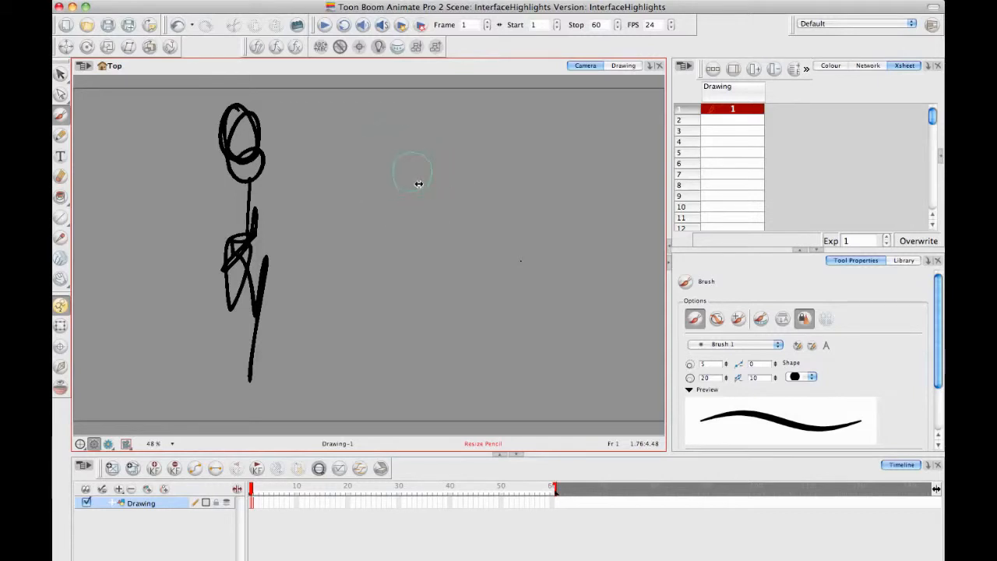
pyautogui.moveTo(419, 184); pyautogui.dragTo(437, 194)
pyautogui.moveTo(361, 125)
pyautogui.mouseDown()
pyautogui.moveTo(459, 183)
pyautogui.moveTo(552, 193)
pyautogui.mouseUp()
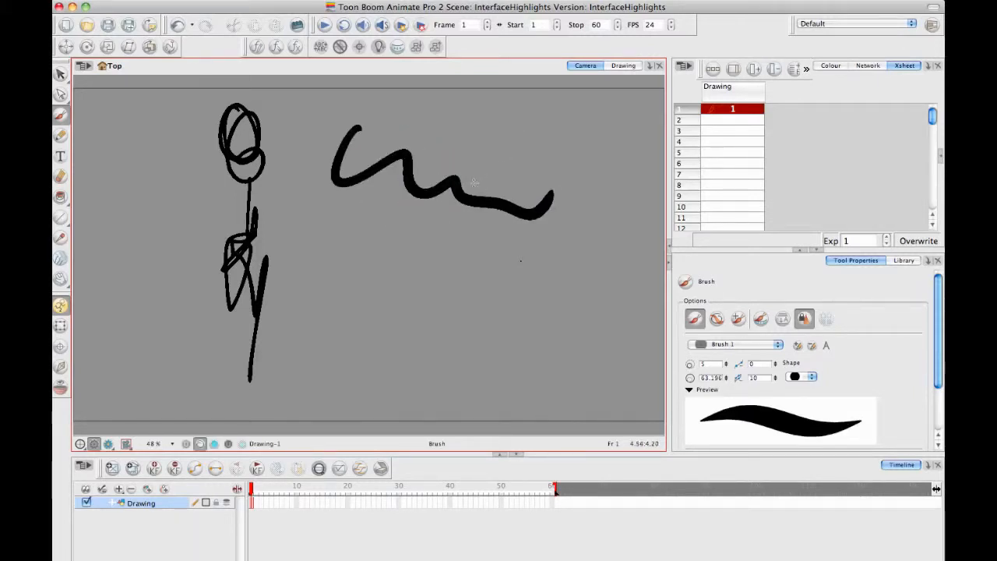
pyautogui.press('o')
pyautogui.moveTo(411, 255); pyautogui.dragTo(412, 250)
pyautogui.moveTo(404, 218)
pyautogui.mouseDown()
pyautogui.moveTo(415, 263)
pyautogui.moveTo(522, 237)
pyautogui.mouseUp()
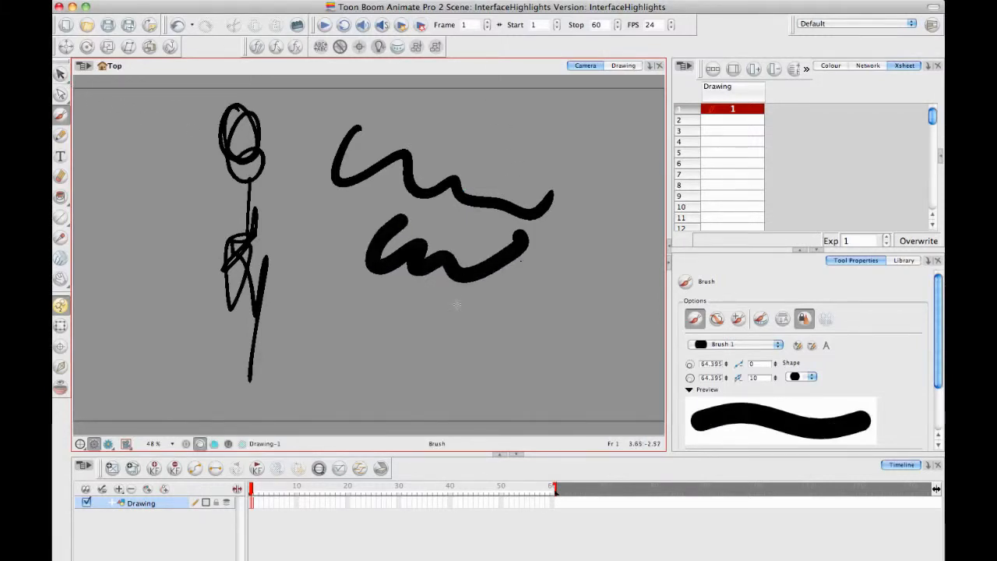
# Paint a straight slanted stroke, a closed triangle of straight strokes, and a straight horizontal stroke with the brush
pyautogui.moveTo(315, 348)
pyautogui.mouseDown()
pyautogui.moveTo(568, 363)
pyautogui.moveTo(547, 252)
pyautogui.moveTo(567, 366)
pyautogui.moveTo(570, 343)
pyautogui.moveTo(567, 358)
pyautogui.moveTo(534, 305)
pyautogui.moveTo(545, 234)
pyautogui.moveTo(577, 328)
pyautogui.moveTo(456, 373)
pyautogui.moveTo(460, 402)
pyautogui.moveTo(422, 333)
pyautogui.moveTo(495, 394)
pyautogui.mouseUp()
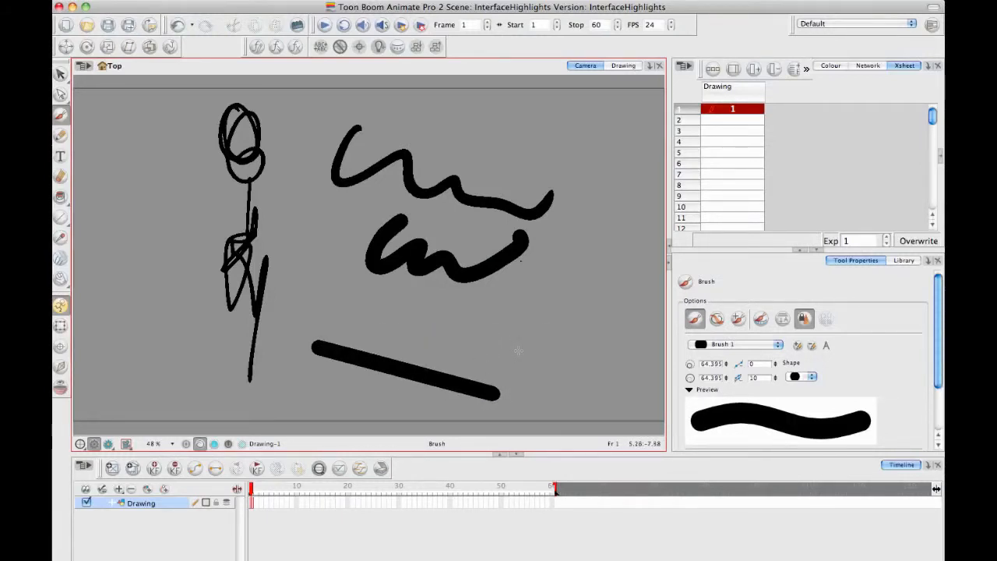
pyautogui.moveTo(472, 349)
pyautogui.mouseDown()
pyautogui.moveTo(590, 354)
pyautogui.moveTo(618, 252)
pyautogui.moveTo(477, 346)
pyautogui.mouseUp()
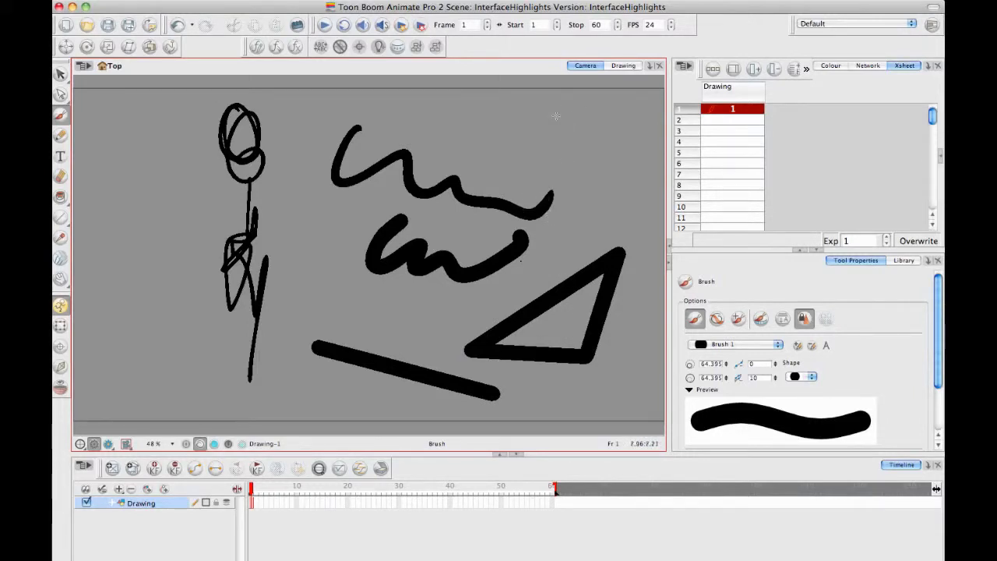
pyautogui.moveTo(430, 129); pyautogui.dragTo(620, 127)
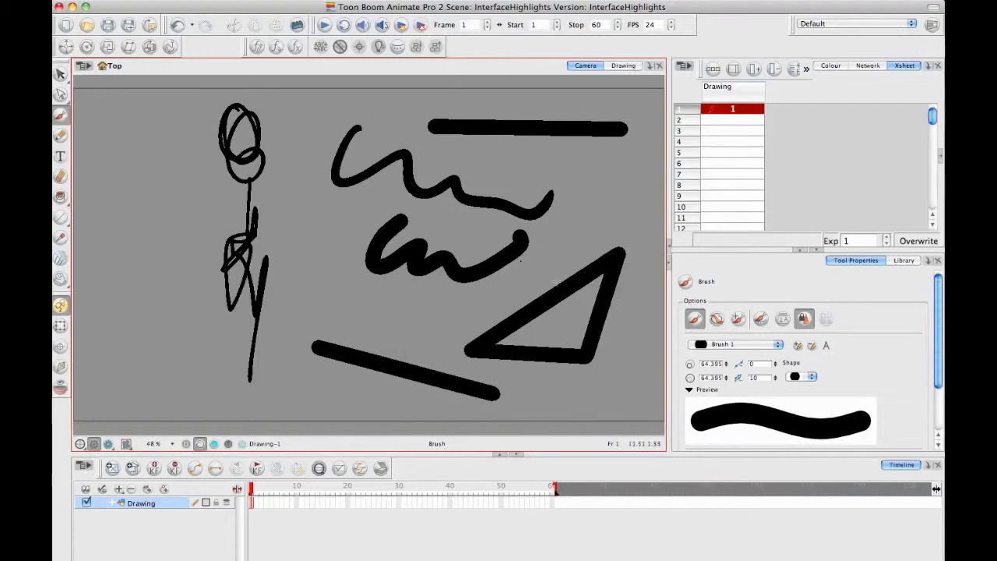
# Select all the strokes beside the stick figure and delete them, keeping only the figure
pyautogui.click(61, 74)
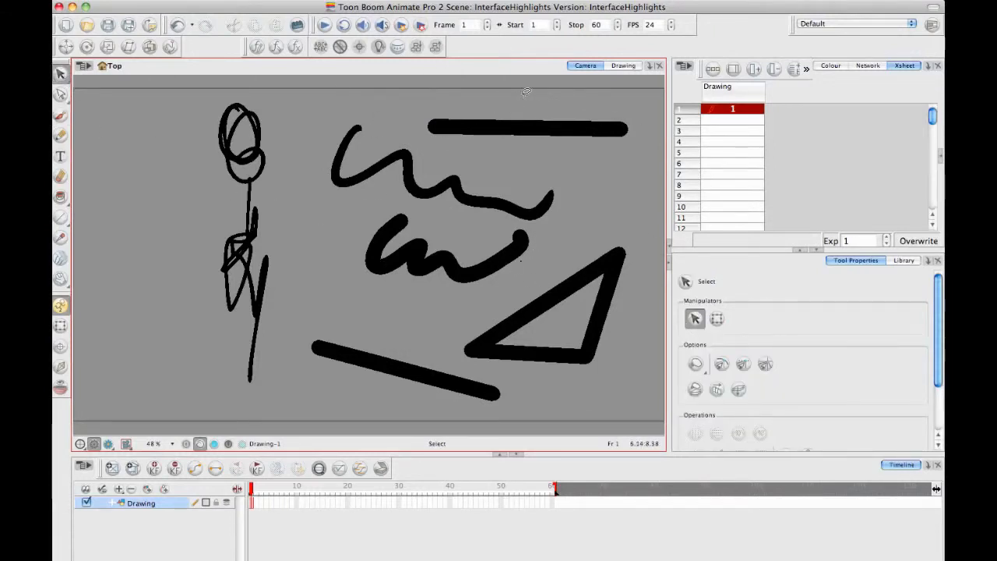
pyautogui.moveTo(523, 95)
pyautogui.mouseDown()
pyautogui.moveTo(331, 319)
pyautogui.moveTo(543, 406)
pyautogui.moveTo(658, 209)
pyautogui.moveTo(574, 68)
pyautogui.mouseUp()
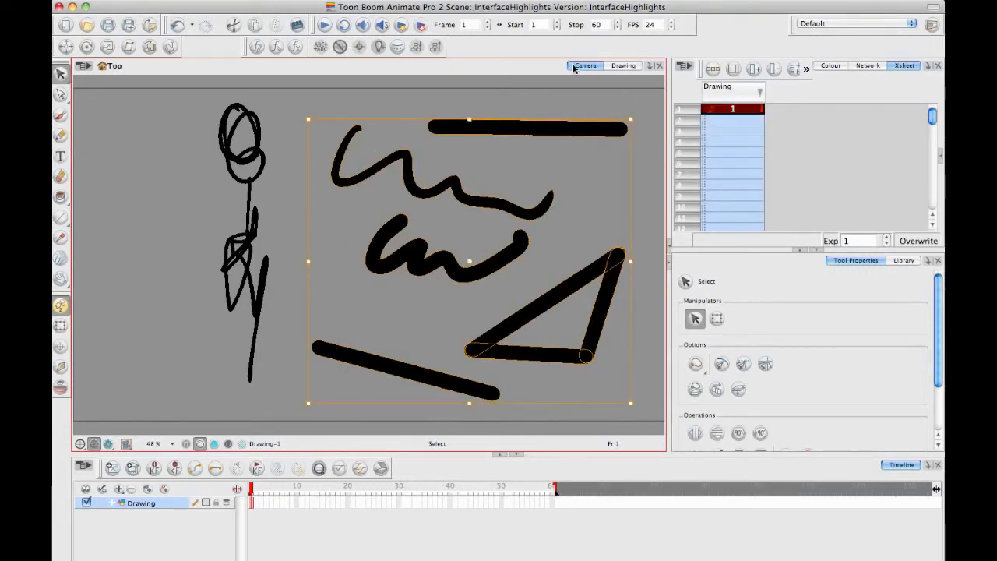
pyautogui.press('Delete')
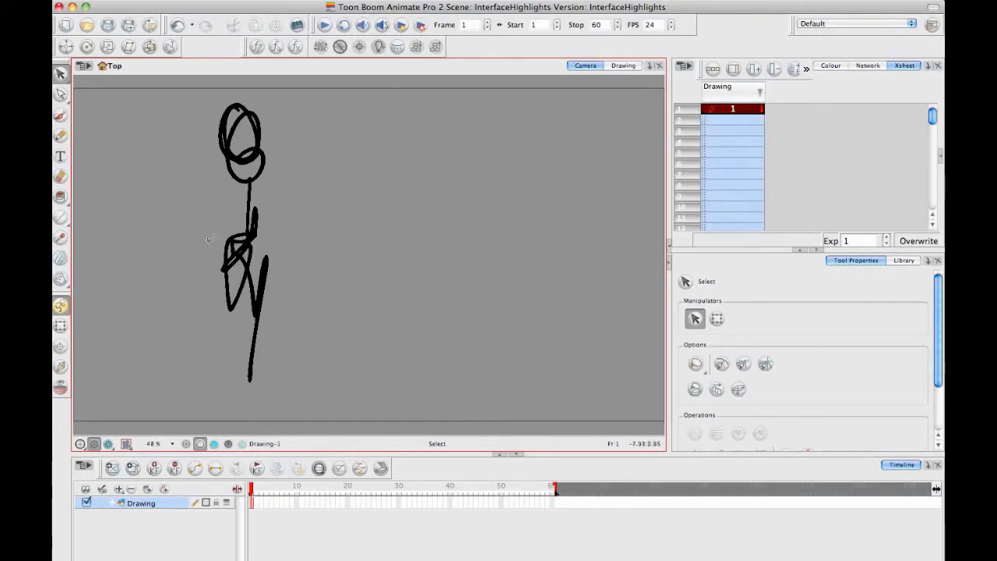
# Draw a straight horizontal line with the Line tool, try a vertical line down from its left end, and undo the vertical line
pyautogui.click(61, 218)
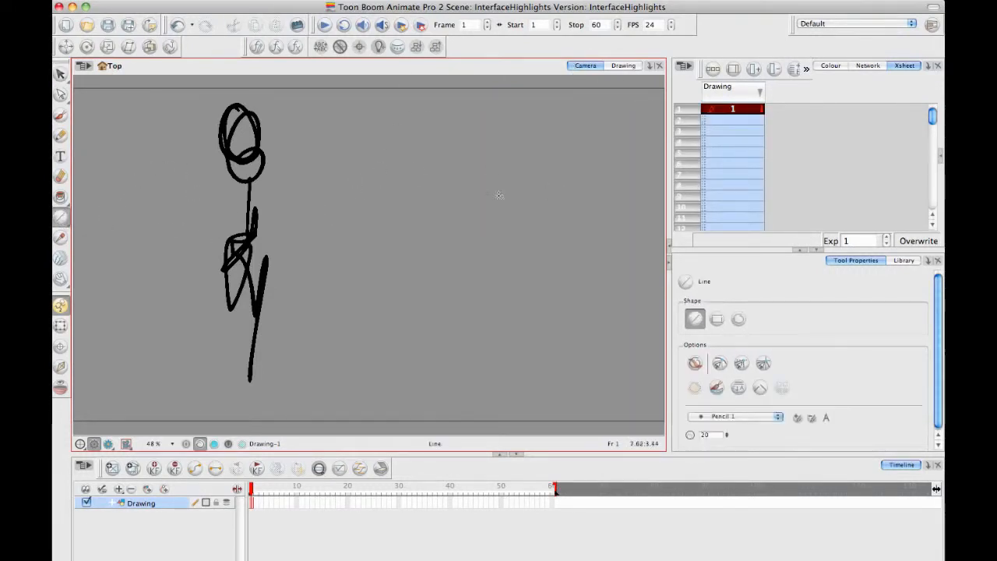
pyautogui.moveTo(345, 227); pyautogui.dragTo(351, 405)
pyautogui.moveTo(495, 389)
pyautogui.mouseDown()
pyautogui.moveTo(634, 226)
pyautogui.moveTo(619, 227)
pyautogui.mouseUp()
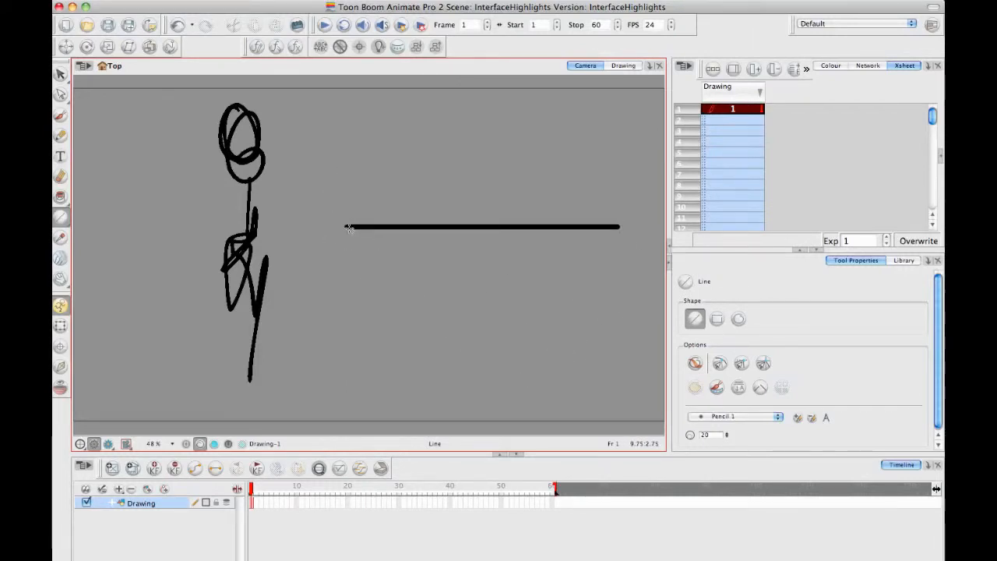
pyautogui.moveTo(347, 227); pyautogui.dragTo(348, 370)
pyautogui.hotkey('ctrl', 'z')
# Enable contour snapping for the Line tool and draw the two vertical sides and the lower side to close the rectangle
pyautogui.click(719, 363)
pyautogui.moveTo(347, 226); pyautogui.dragTo(346, 398)
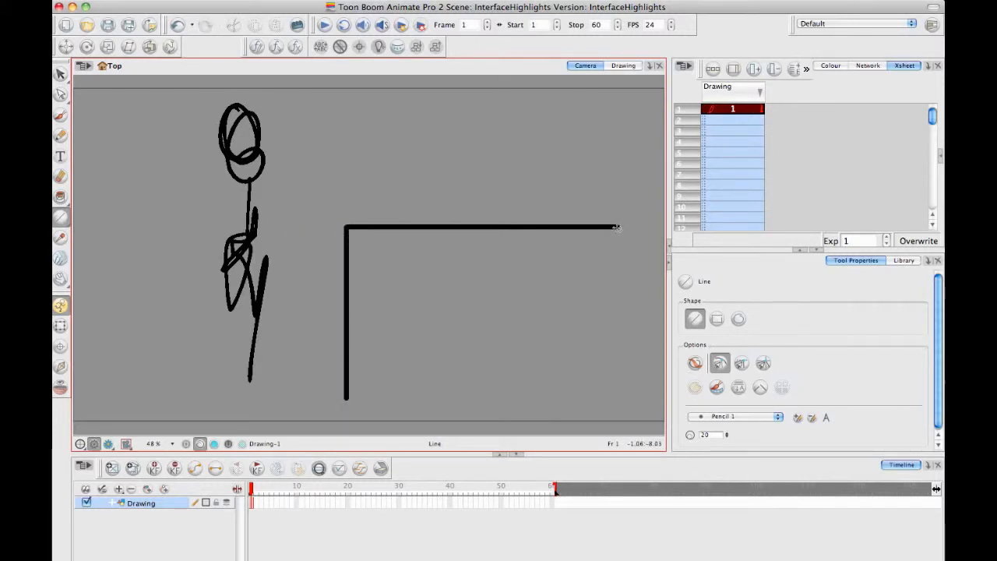
pyautogui.moveTo(620, 228); pyautogui.dragTo(606, 393)
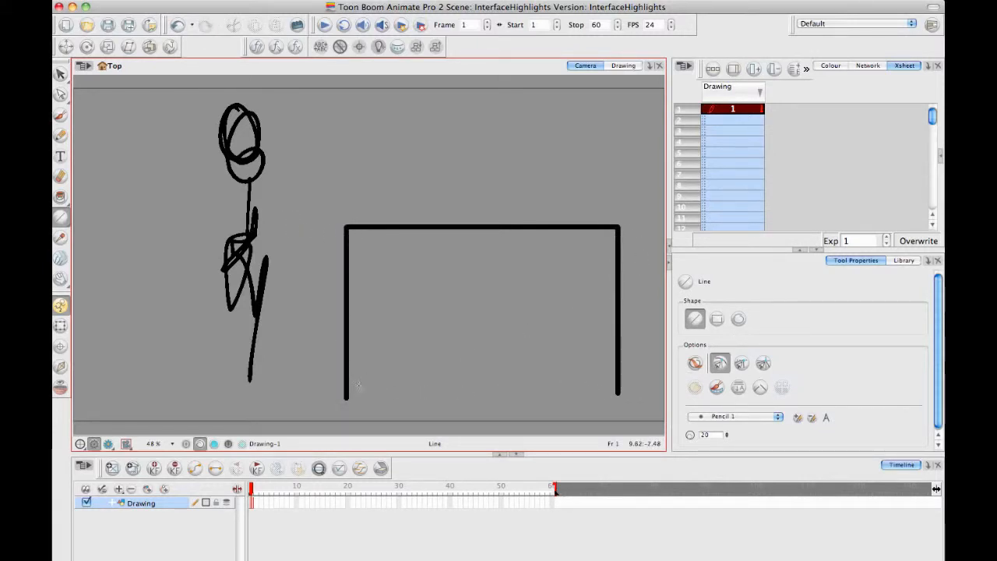
pyautogui.moveTo(346, 399); pyautogui.dragTo(617, 396)
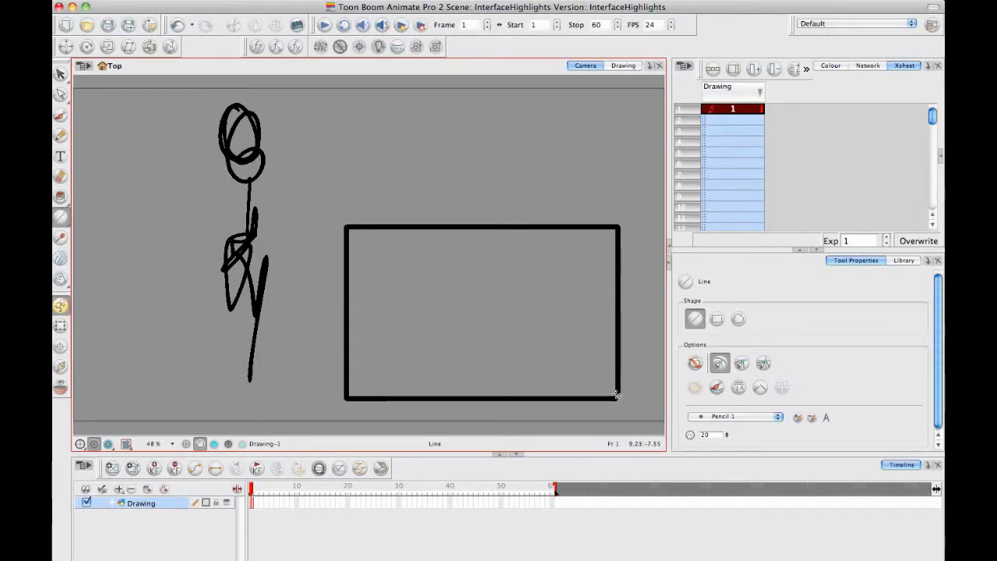
# Undo all four lines of the rectangle, leaving only the stick figure
pyautogui.press('super+z')
pyautogui.press('super+z')
pyautogui.press('super+z')
pyautogui.press('super+z')
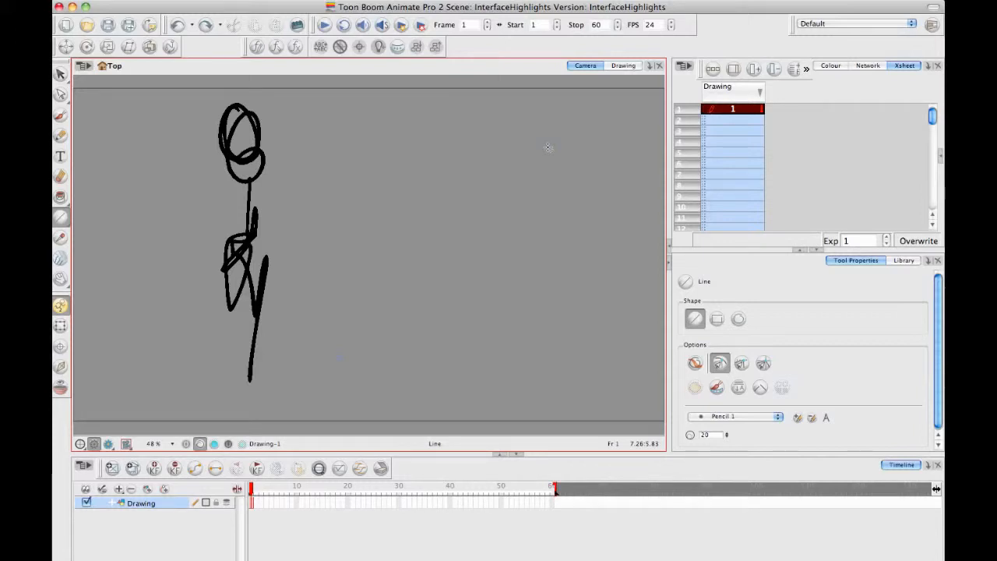
# Examine the Drawing Mode keyboard shortcuts in the preferences, including those for the Ellipse, Brush, Contour Editor and Paint Unpainted tools
pyautogui.click(100, 4)
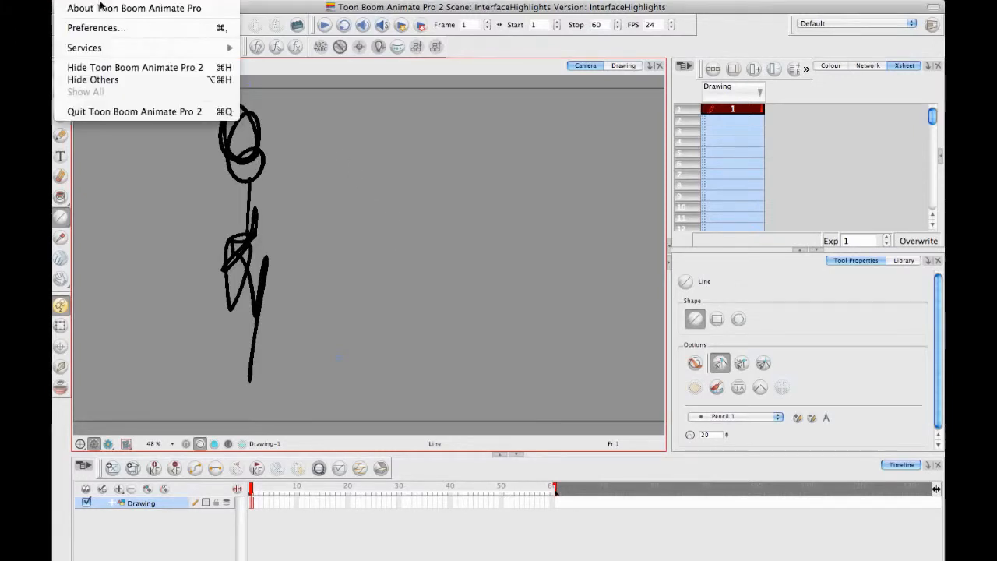
pyautogui.click(130, 35)
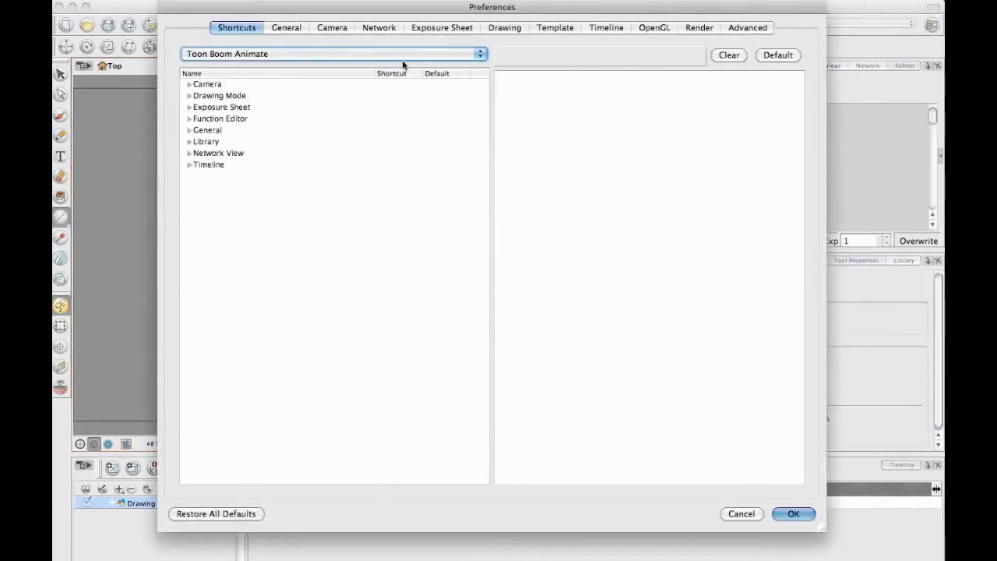
pyautogui.click(190, 95)
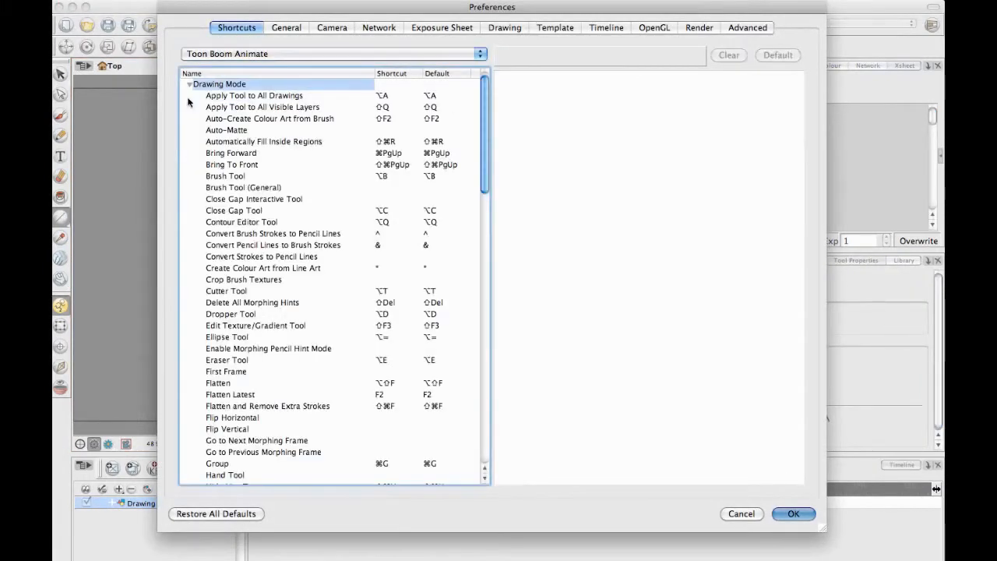
pyautogui.click(320, 338)
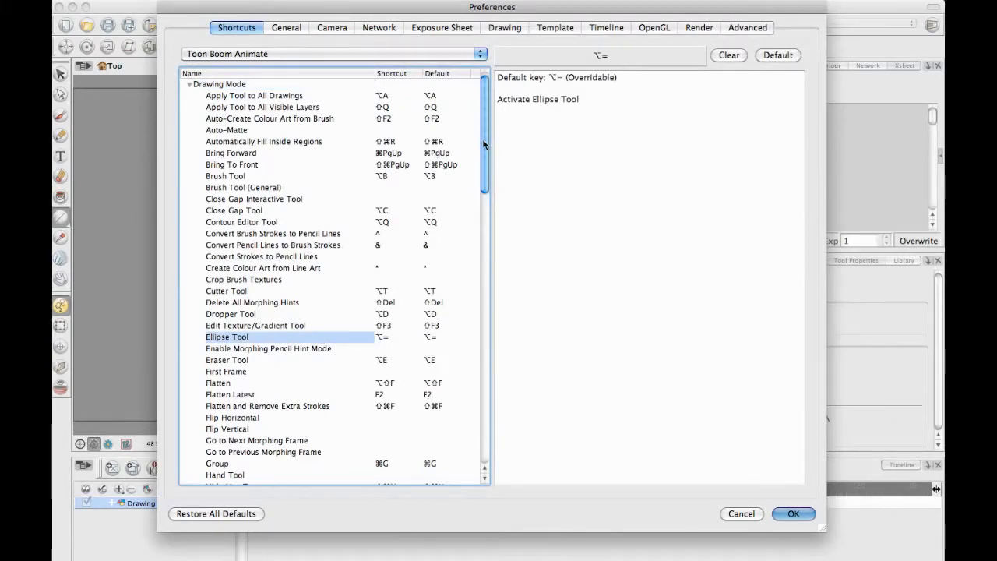
pyautogui.click(246, 178)
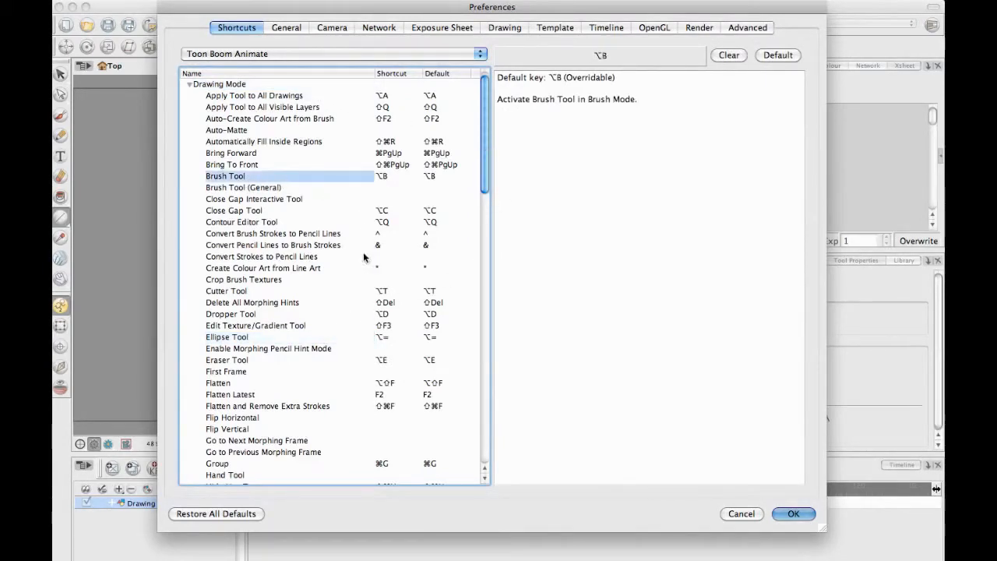
pyautogui.click(301, 223)
pyautogui.moveTo(480, 174)
pyautogui.mouseDown()
pyautogui.moveTo(480, 325)
pyautogui.moveTo(493, 399)
pyautogui.moveTo(501, 351)
pyautogui.mouseUp()
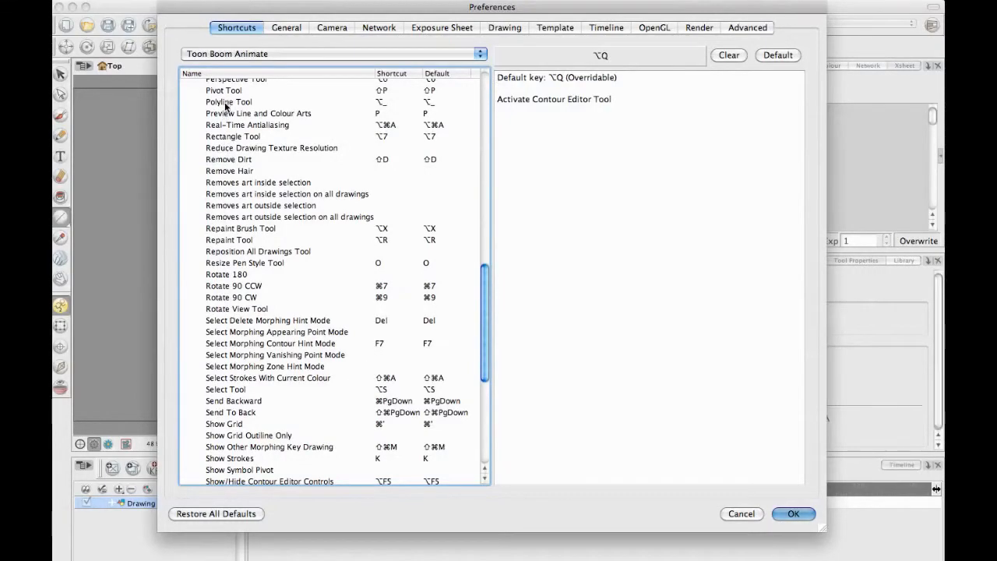
pyautogui.scroll(5, 395, 188)
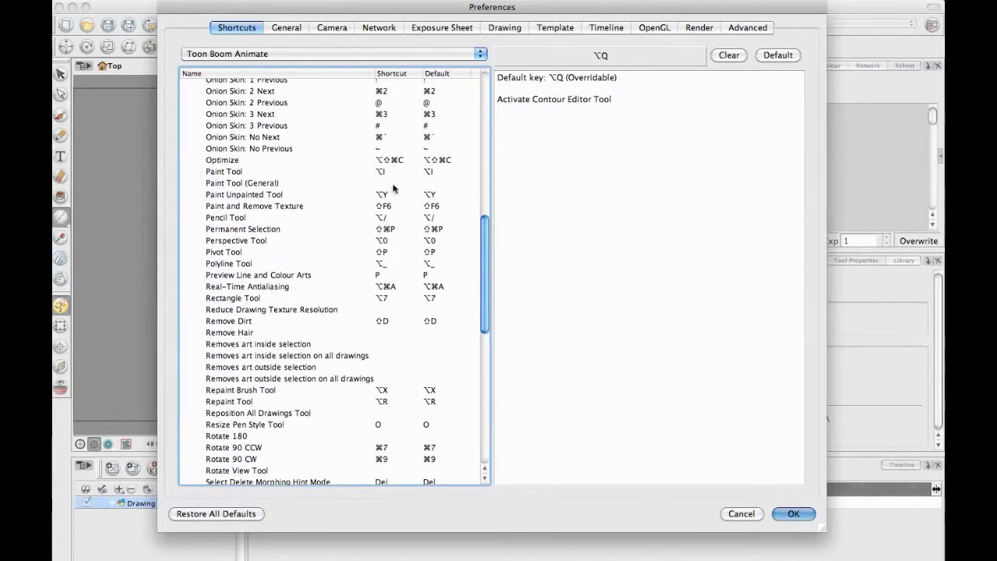
pyautogui.click(306, 193)
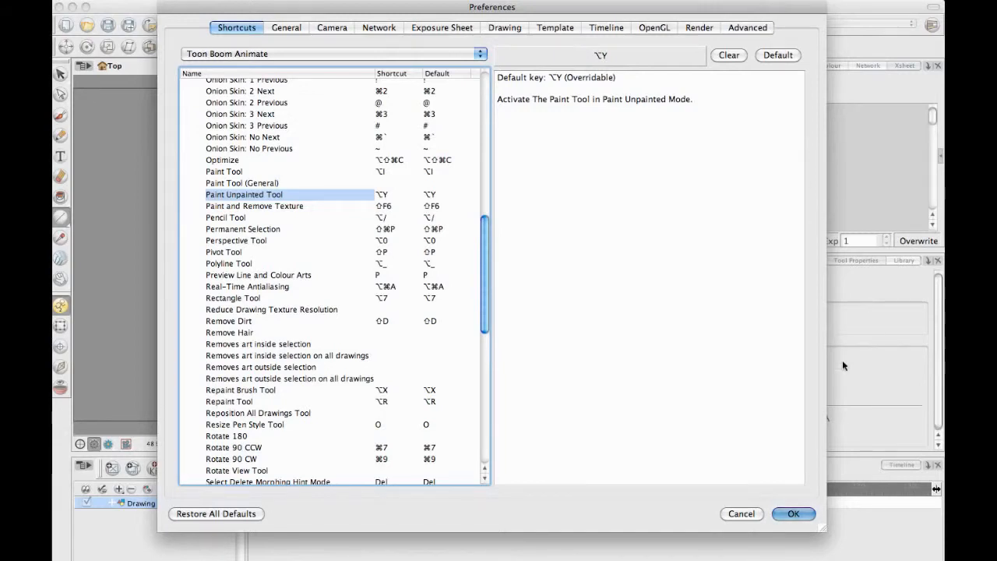
pyautogui.click(788, 514)
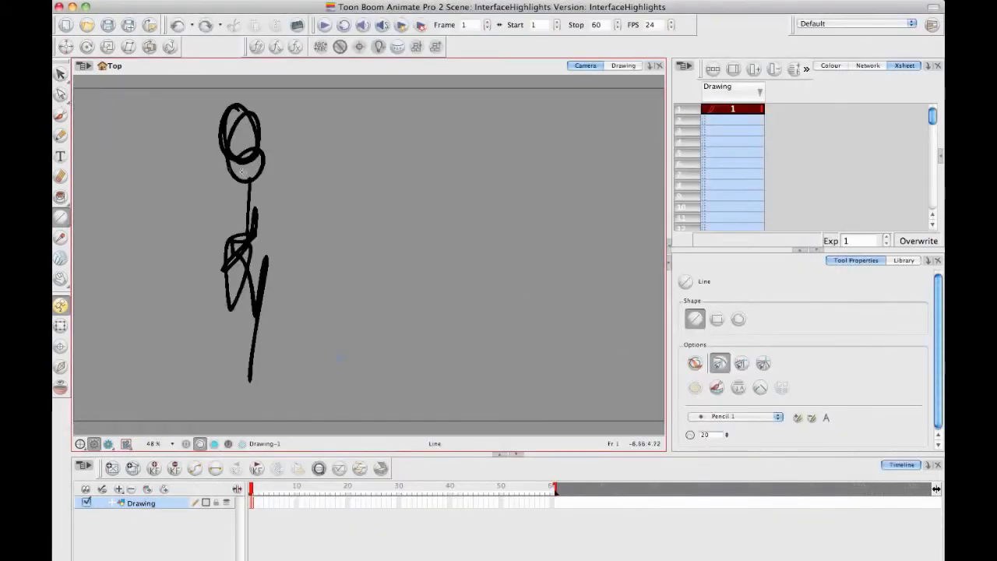
# Brush a large double-looped circle beside the stick figure, fill its interior with the Paint tool, and return to the Brush tool
pyautogui.hotkey('alt', 'b')
pyautogui.moveTo(489, 145)
pyautogui.mouseDown()
pyautogui.moveTo(460, 354)
pyautogui.moveTo(427, 102)
pyautogui.moveTo(578, 245)
pyautogui.moveTo(396, 172)
pyautogui.mouseUp()
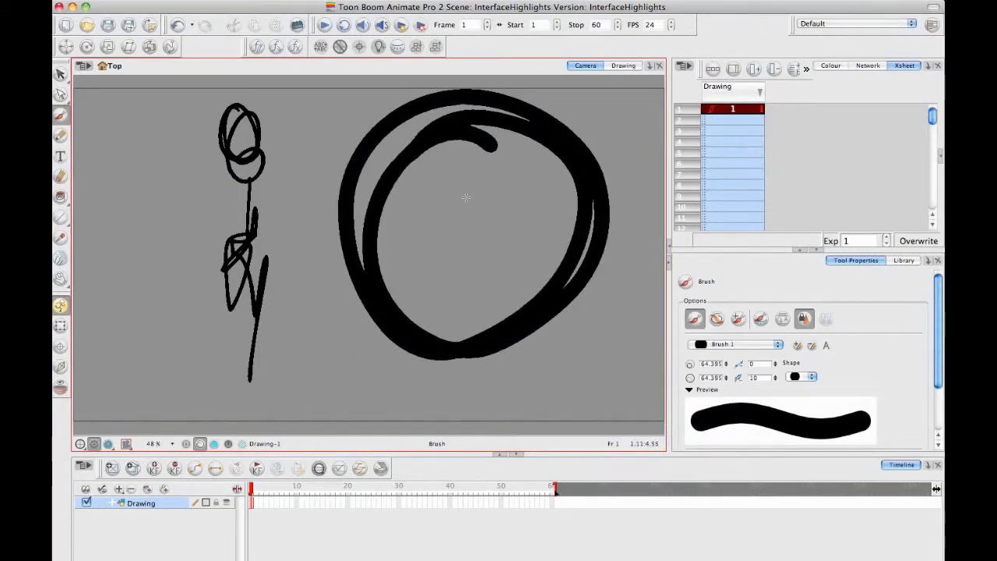
pyautogui.hotkey('alt', 'i')
pyautogui.click(469, 241)
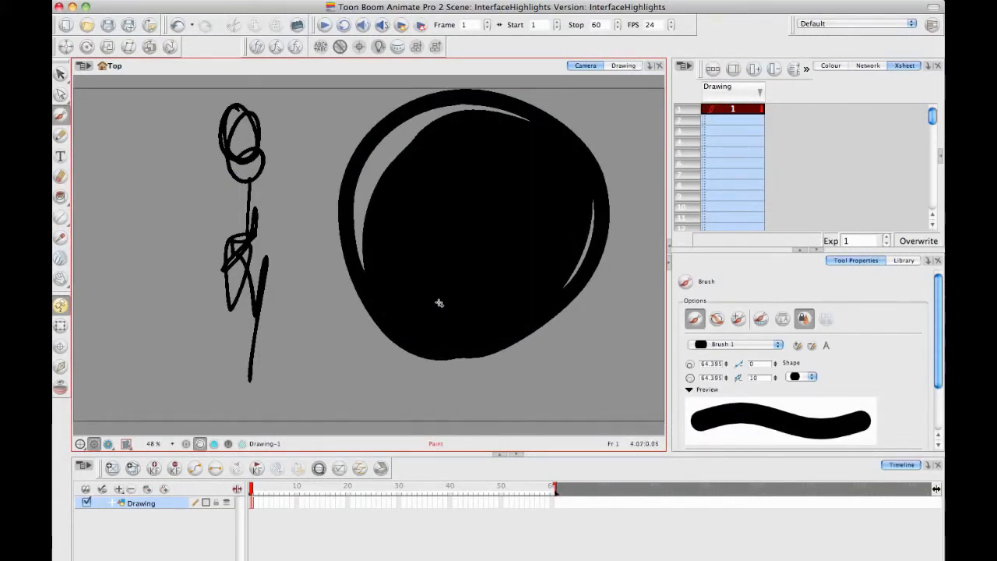
pyautogui.hotkey('alt', 'b')
# Duplicate the Animating workspace in the Workspace Manager and add the copy to the workspace toolbar list
pyautogui.click(930, 26)
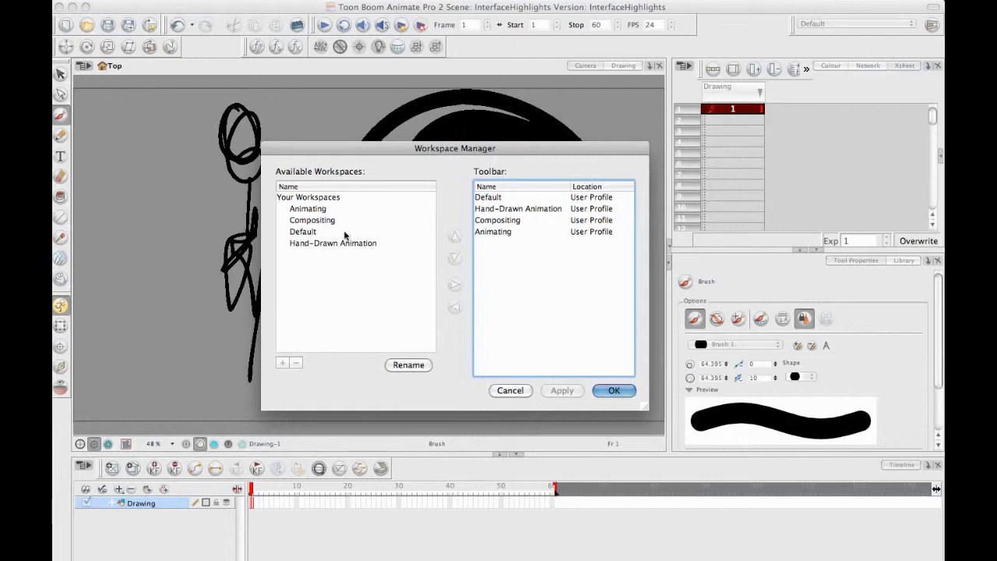
pyautogui.click(317, 209)
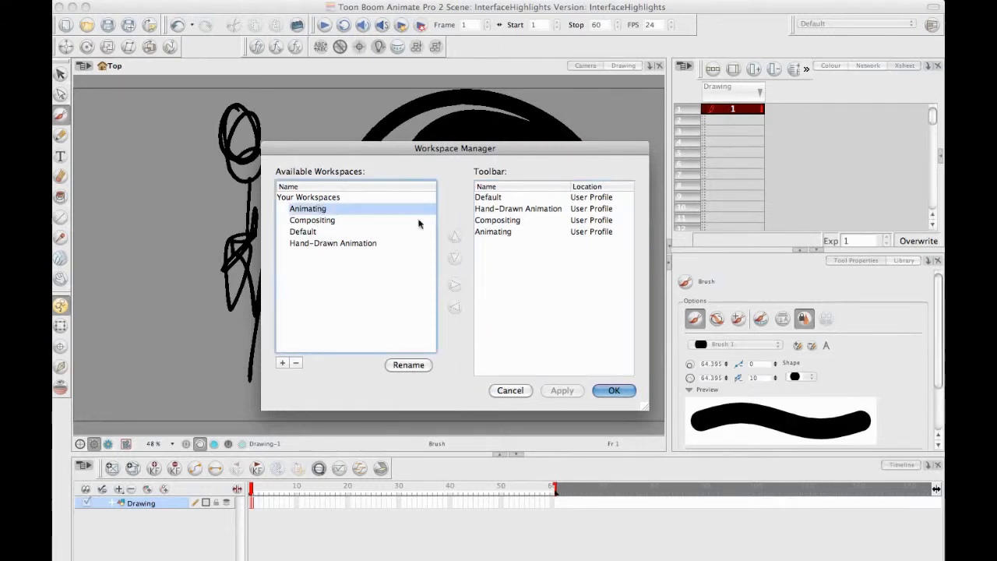
pyautogui.click(283, 362)
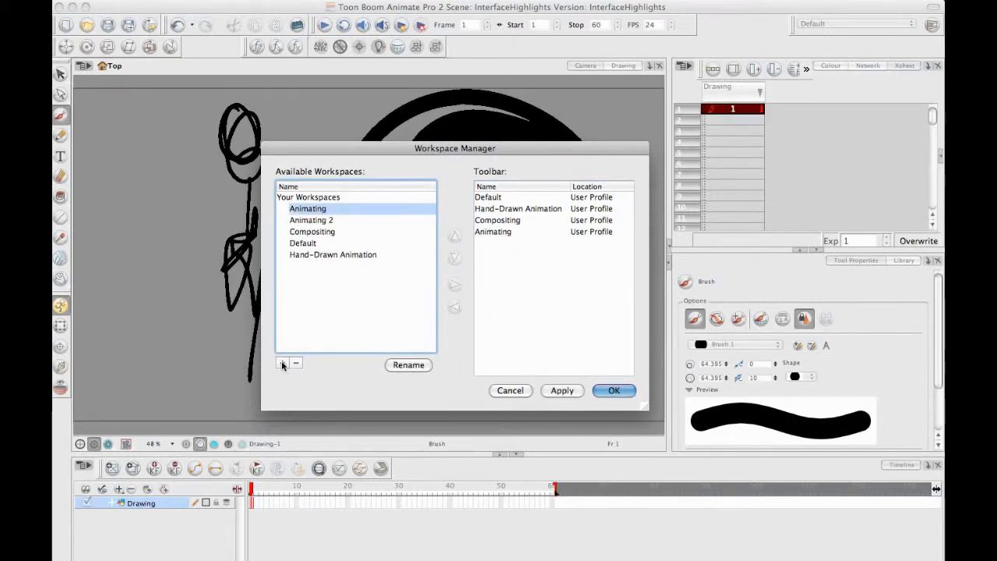
pyautogui.click(336, 220)
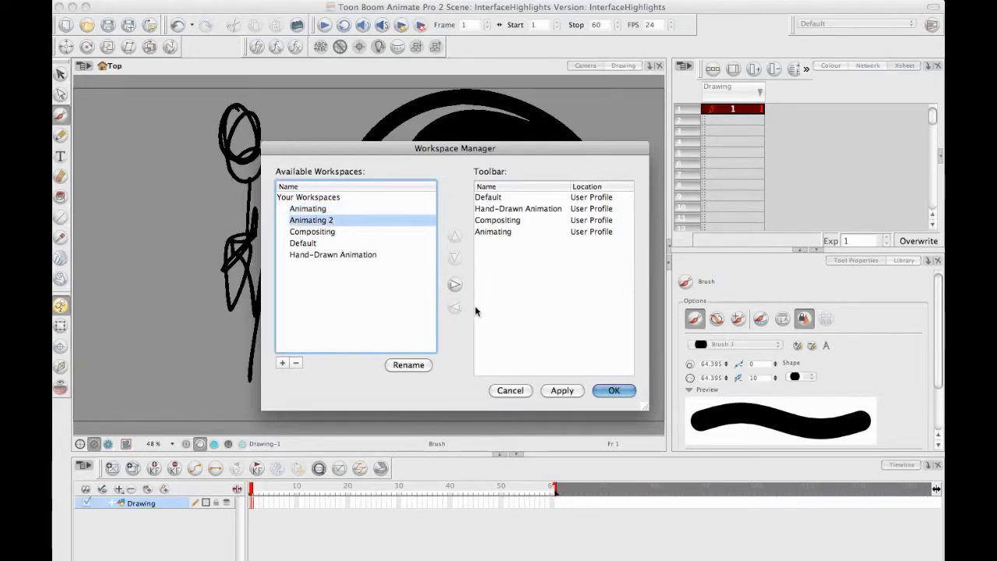
pyautogui.click(456, 286)
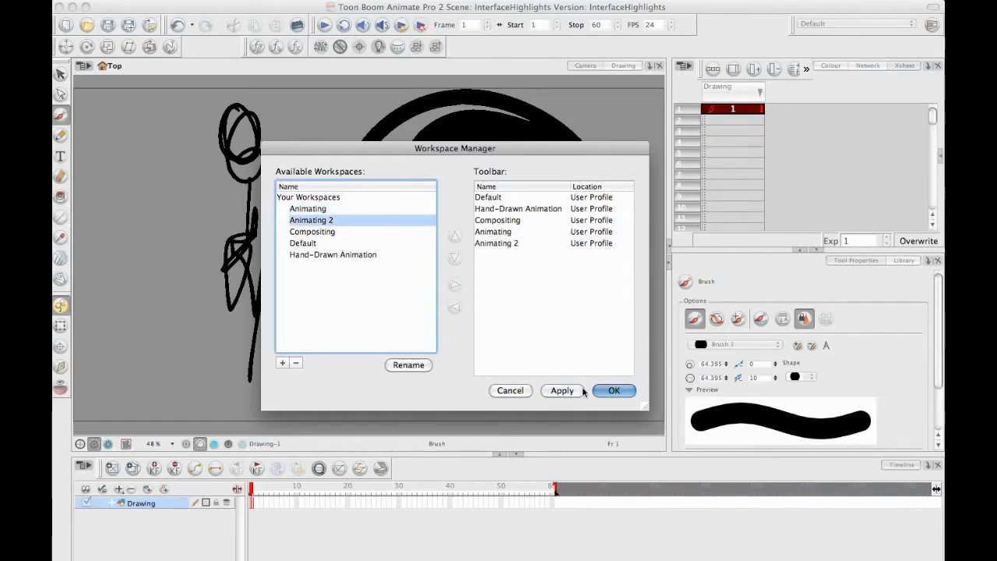
pyautogui.click(615, 390)
pyautogui.click(905, 26)
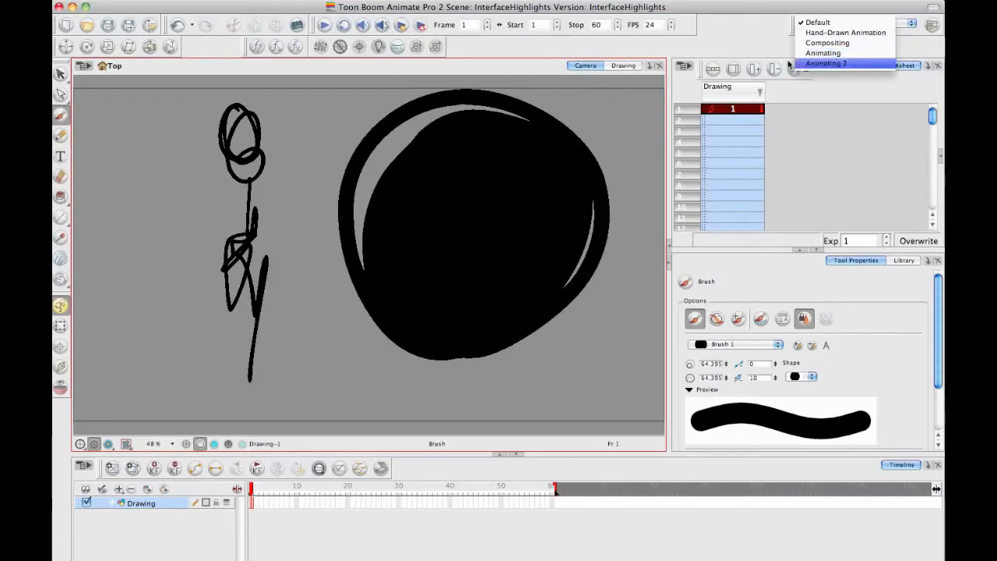
pyautogui.click(753, 49)
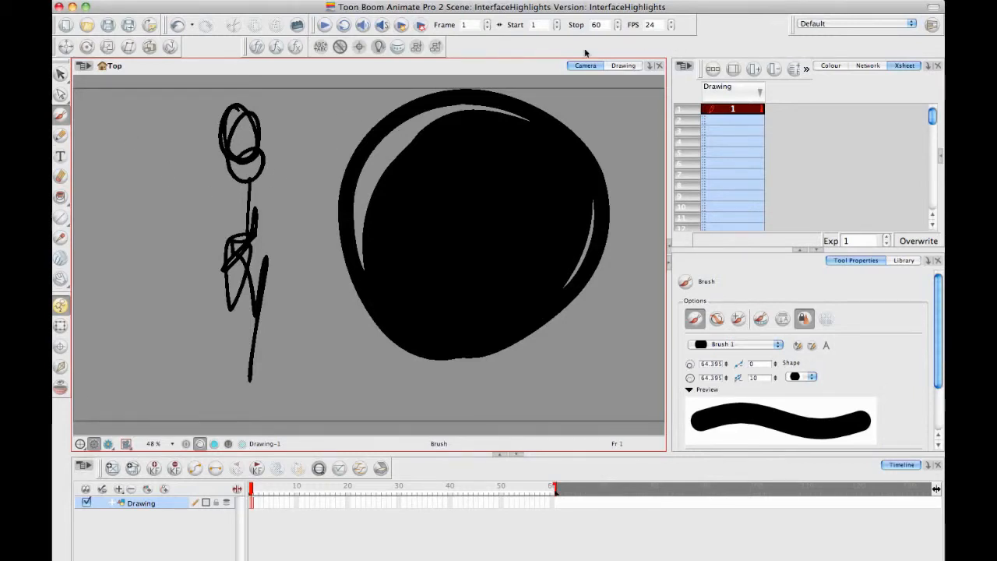
# Switch the view focus through the Timeline, Tool Properties and Xsheet, and back to the Camera view
pyautogui.click(484, 475)
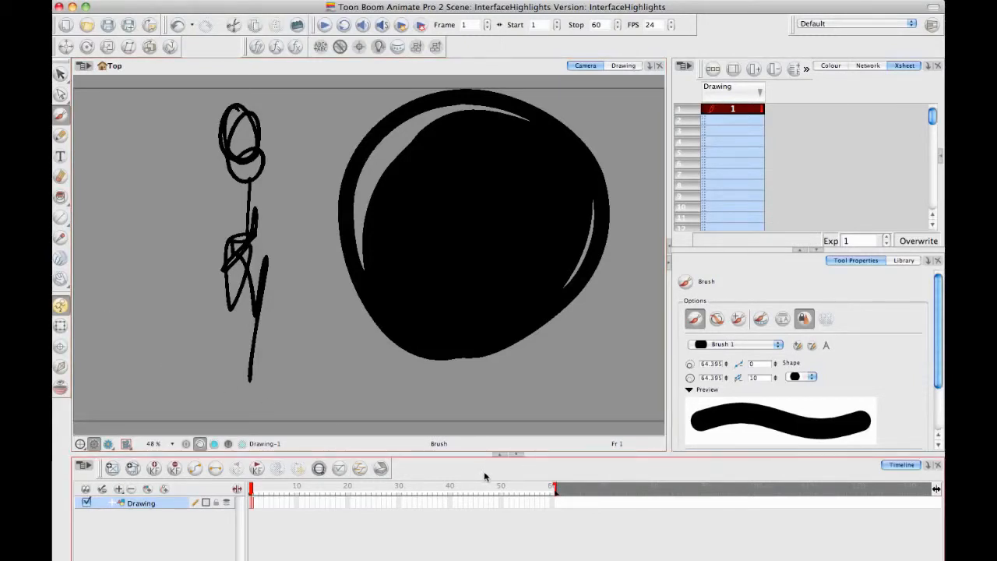
pyautogui.click(757, 268)
pyautogui.click(689, 93)
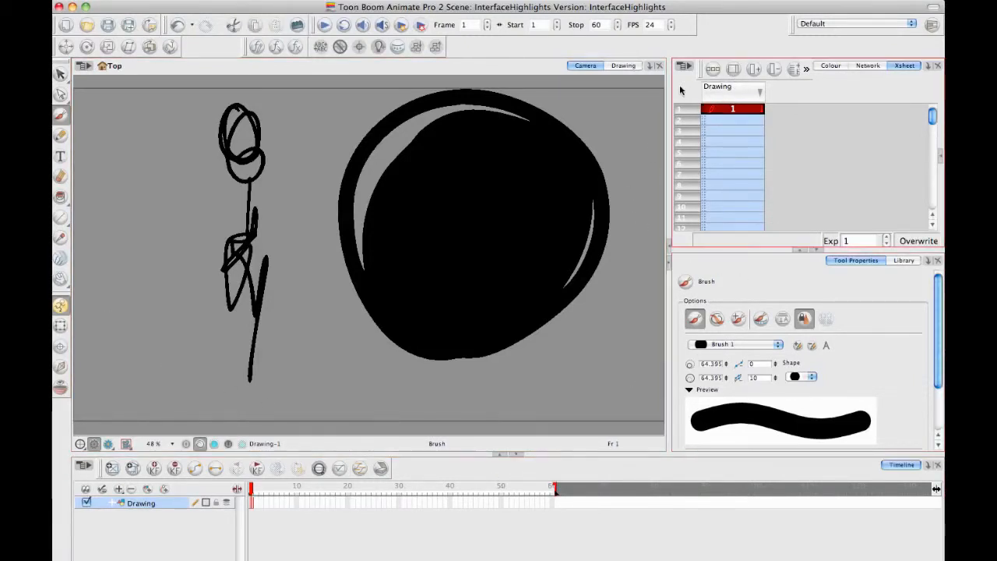
pyautogui.click(483, 91)
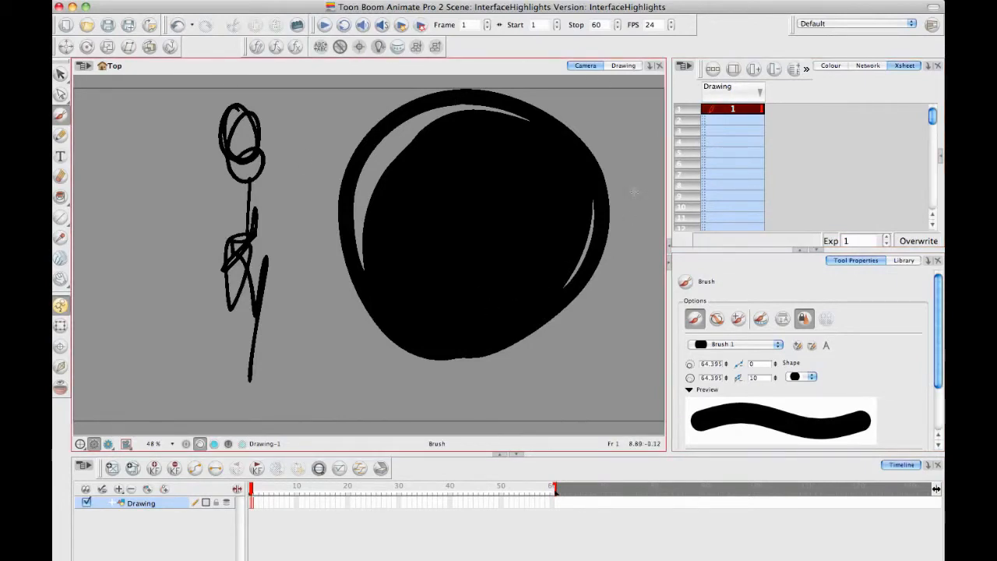
# Brush a vertical zigzag stroke in the empty area beyond the camera frame's edge, beside the filled circle
pyautogui.press('space')
pyautogui.moveTo(555, 259); pyautogui.dragTo(352, 214)
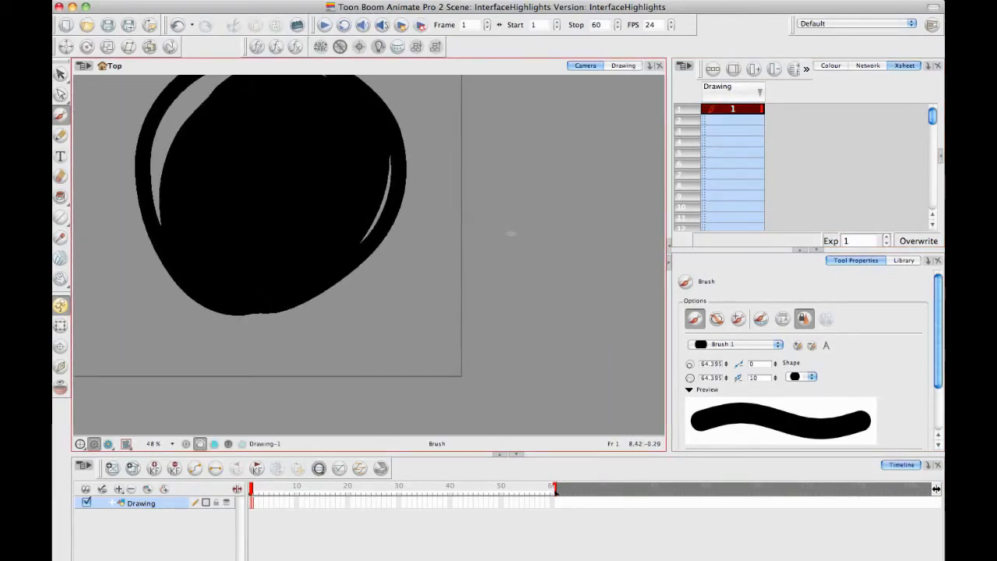
pyautogui.moveTo(580, 139)
pyautogui.mouseDown()
pyautogui.moveTo(519, 226)
pyautogui.moveTo(550, 342)
pyautogui.mouseUp()
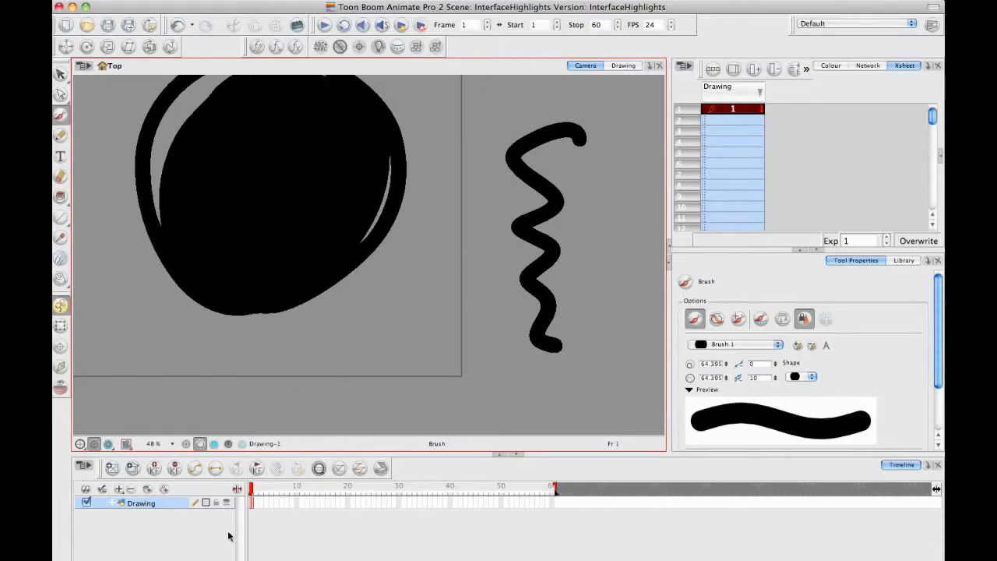
# Go to frame 7 of the Drawing layer in the Timeline and try panning the Camera view
pyautogui.click(281, 503)
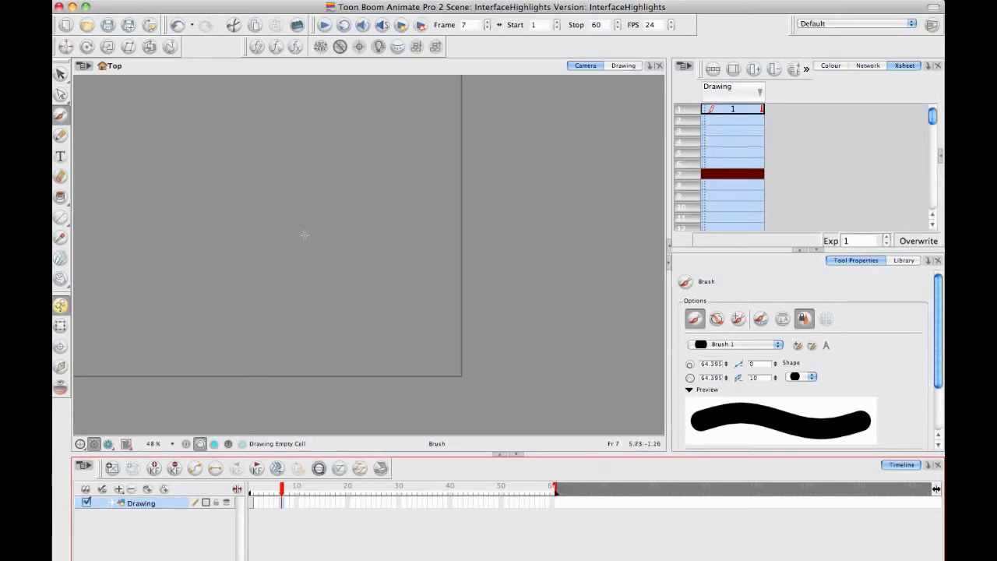
pyautogui.press('space')
pyautogui.moveTo(256, 238); pyautogui.dragTo(256, 236)
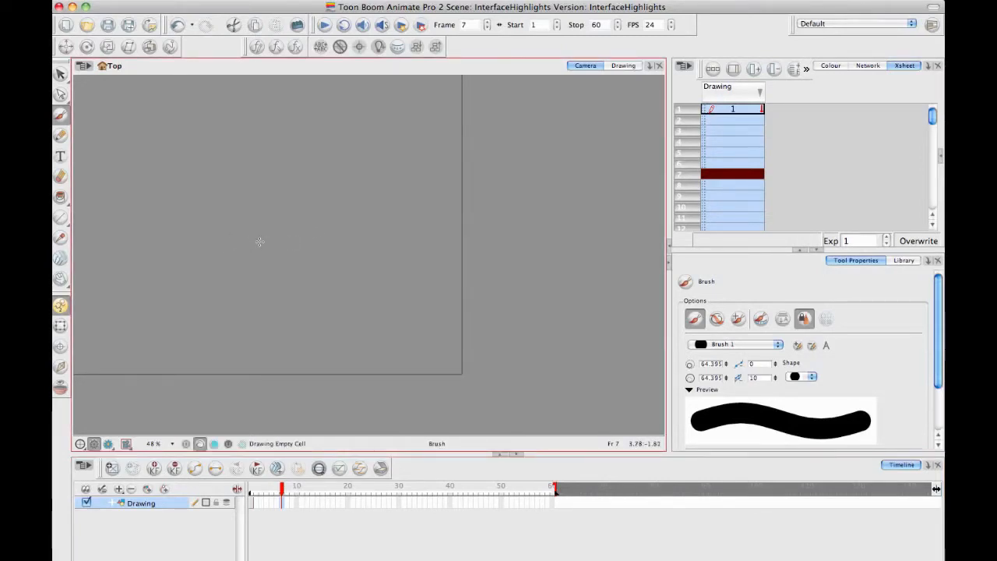
pyautogui.press('space')
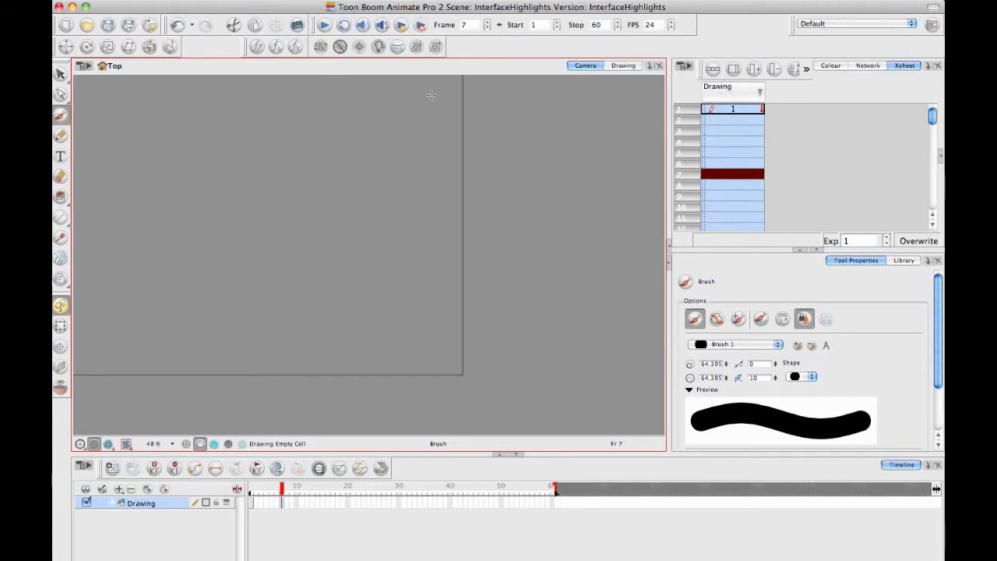
# Enable Focus On Mouse Enter in the General preferences, try a short brush stroke outside the camera frame, and undo the stroke
pyautogui.click(104, 0)
pyautogui.click(129, 29)
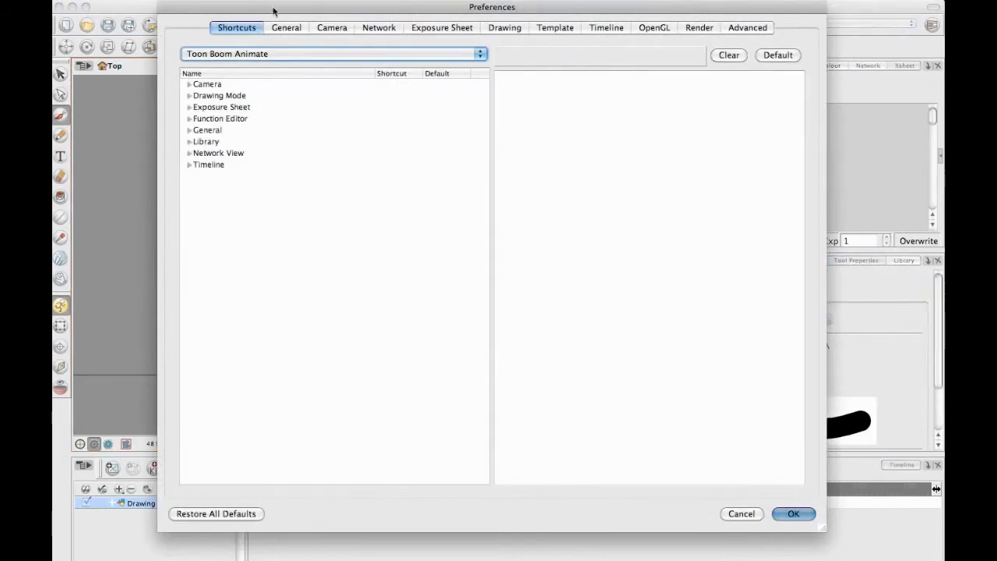
pyautogui.click(286, 28)
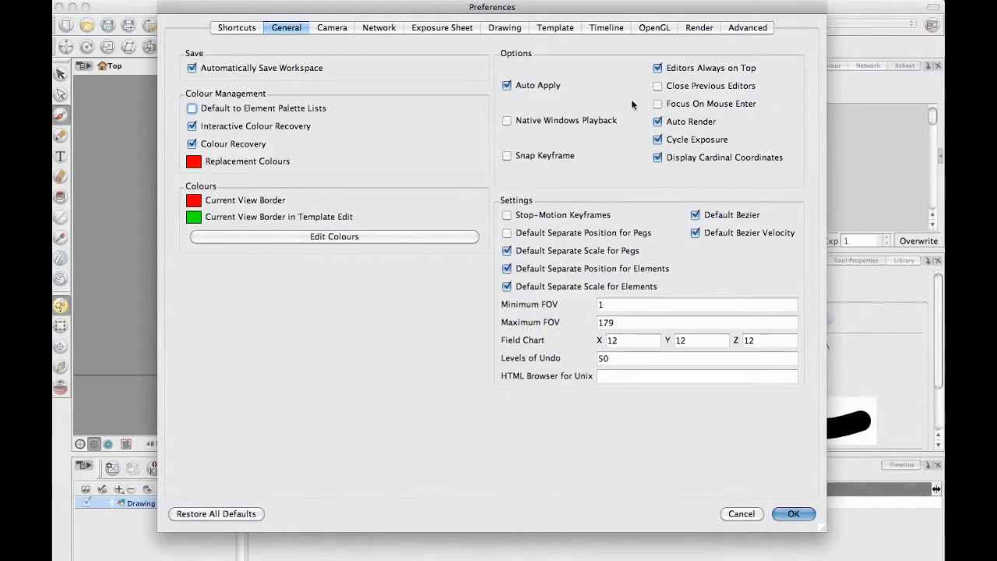
pyautogui.click(658, 104)
pyautogui.click(794, 514)
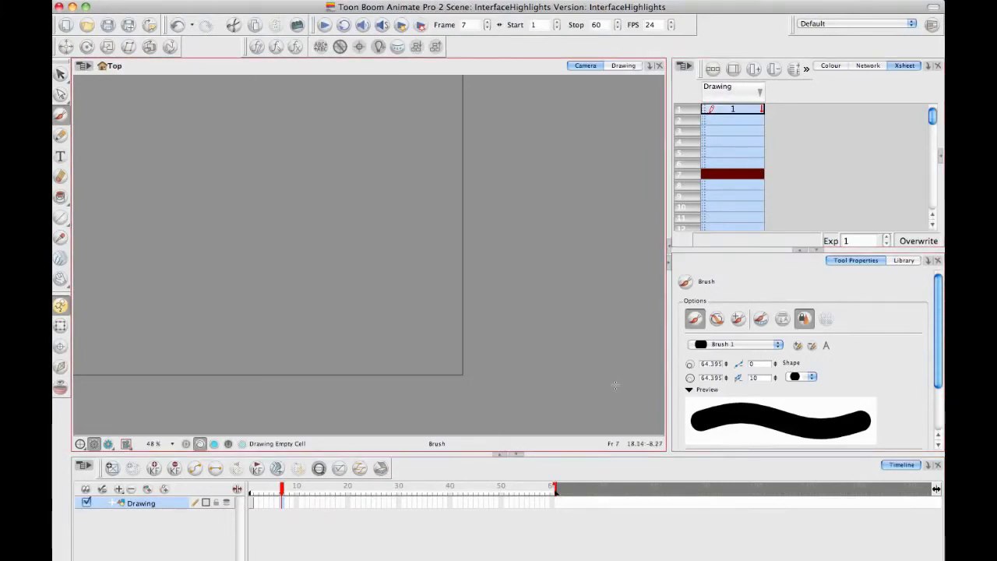
pyautogui.moveTo(612, 404); pyautogui.dragTo(580, 434)
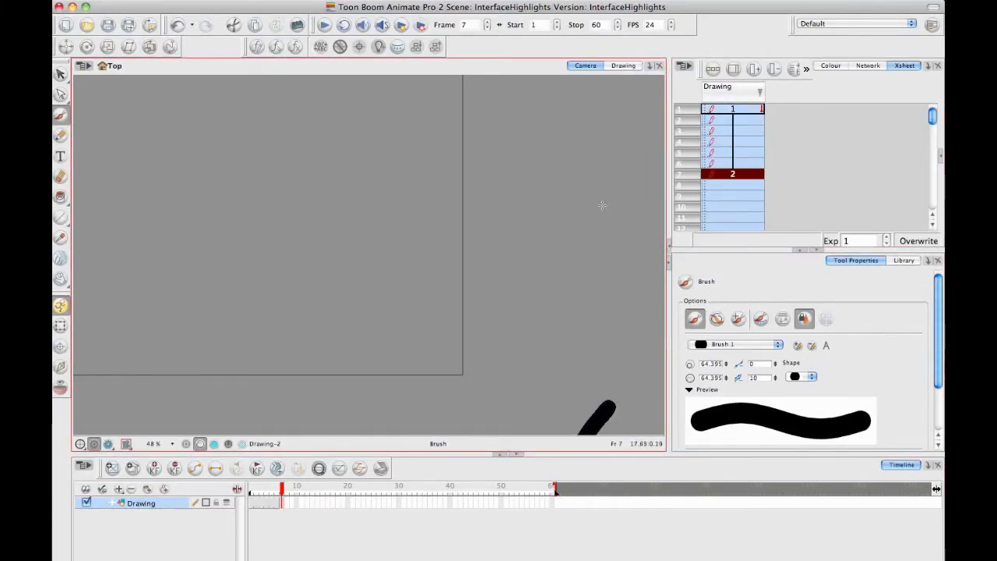
pyautogui.hotkey('ctrl', 'z')
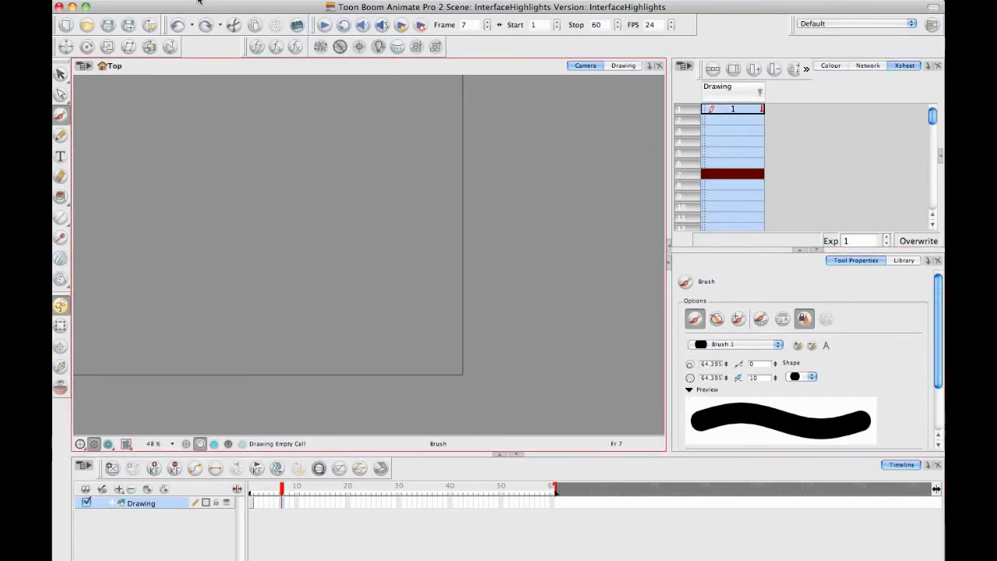
# Disable Focus On Mouse Enter in the General preferences
pyautogui.click(127, 0)
pyautogui.moveTo(84, 1)
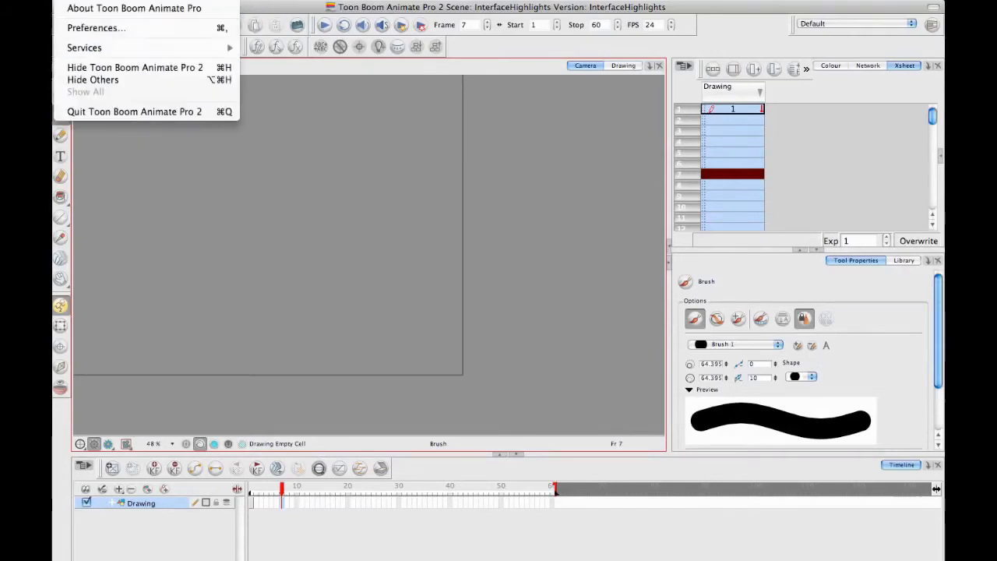
pyautogui.click(94, 28)
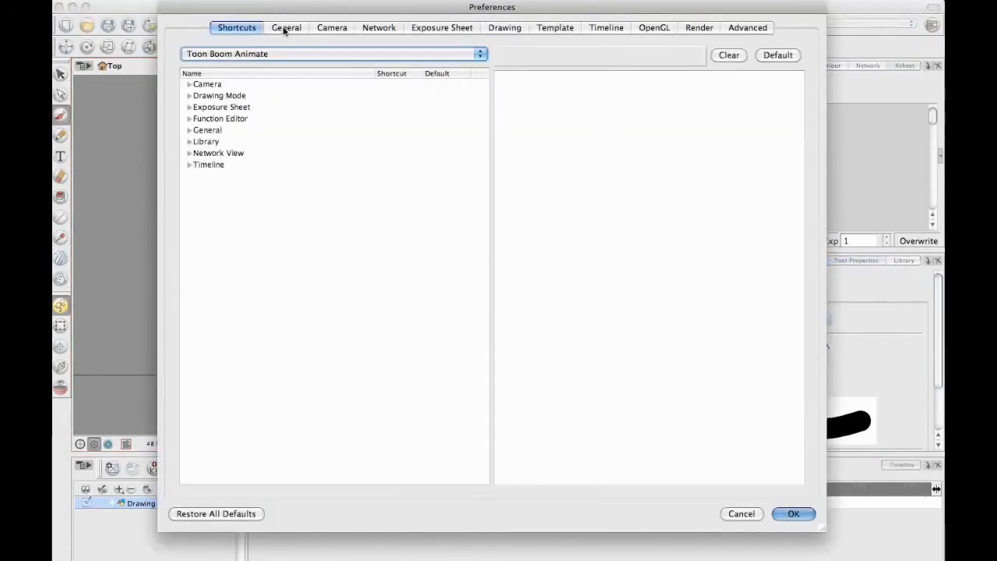
pyautogui.click(285, 28)
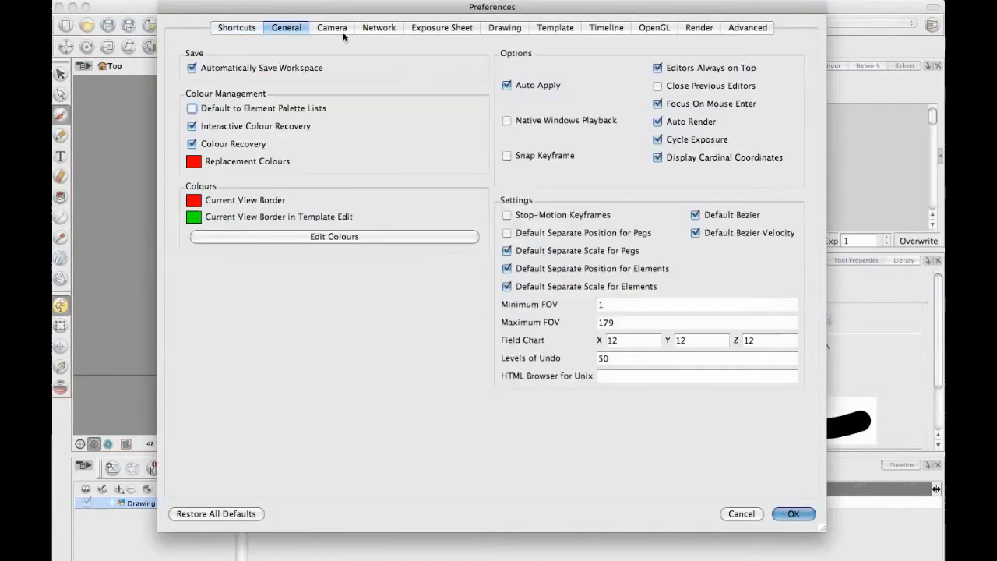
pyautogui.click(657, 104)
pyautogui.click(792, 513)
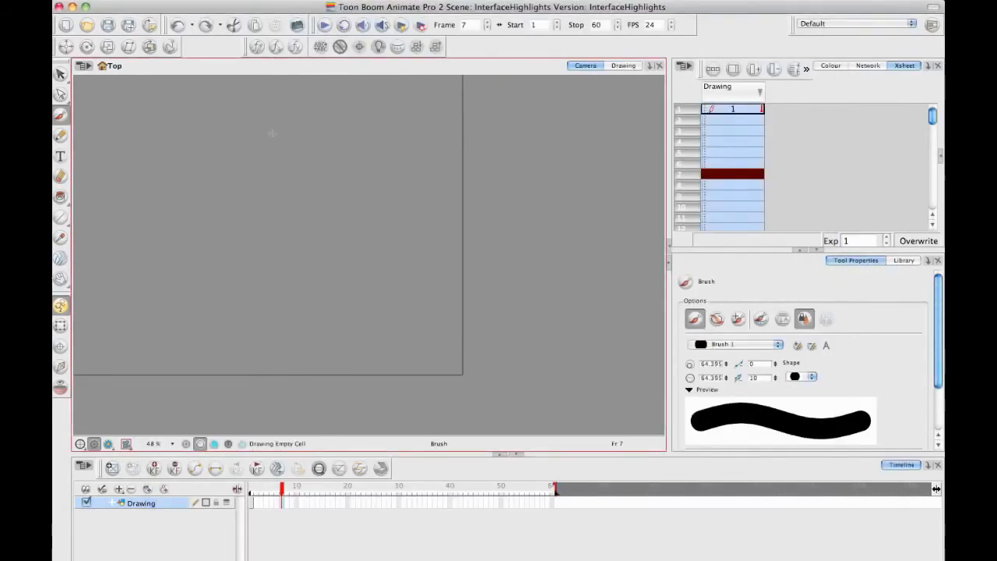
# Brush two wide arcs crossed by two downward strokes inside the camera frame on frame 7, enclosing a four-sided area with overhanging ends
pyautogui.press('space')
pyautogui.moveTo(187, 256)
pyautogui.mouseDown()
pyautogui.moveTo(309, 345)
pyautogui.moveTo(422, 301)
pyautogui.moveTo(390, 296)
pyautogui.mouseUp()
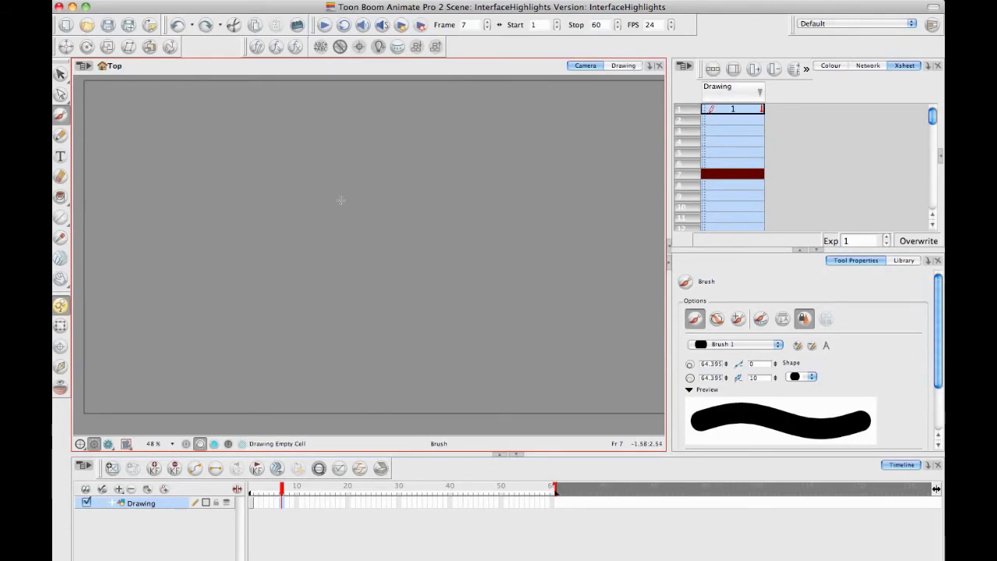
pyautogui.moveTo(176, 246); pyautogui.dragTo(551, 206)
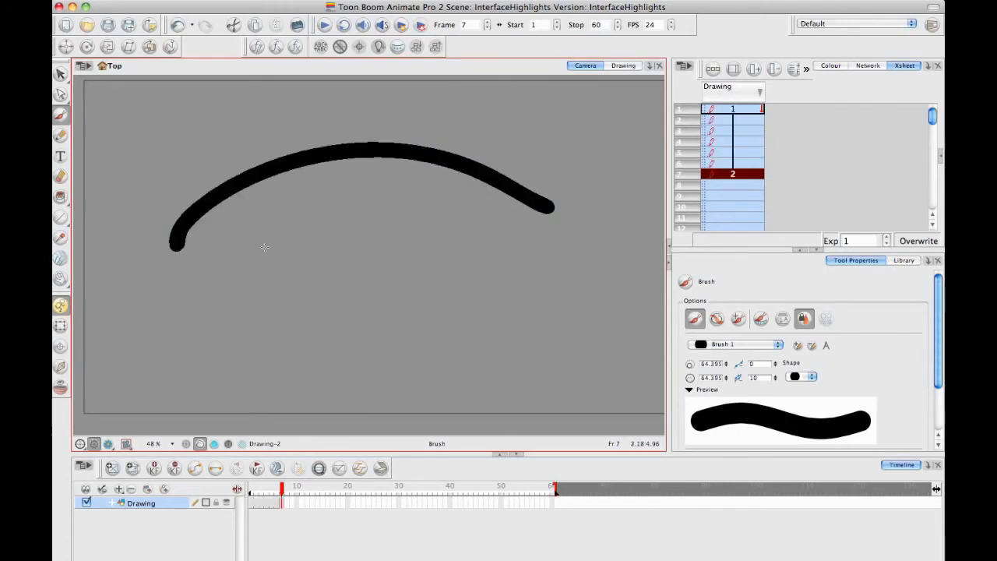
pyautogui.moveTo(217, 102); pyautogui.dragTo(395, 375)
pyautogui.moveTo(420, 109); pyautogui.dragTo(465, 312)
pyautogui.moveTo(251, 303); pyautogui.dragTo(526, 249)
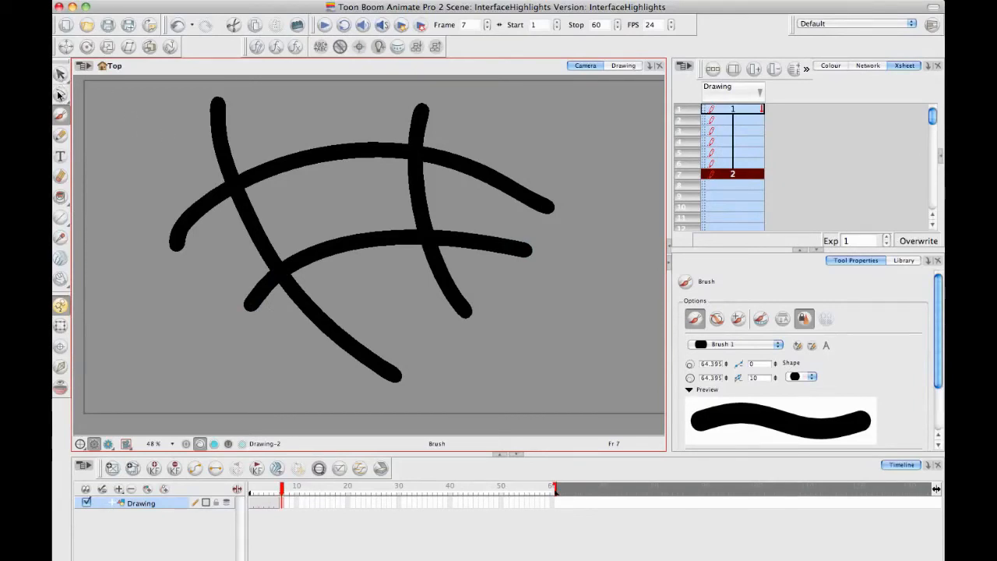
# Trim the strokes' overhanging ends around the four-sided shape with the Cutter tool, except the upper arc's left end
pyautogui.moveTo(60, 94); pyautogui.dragTo(87, 91)
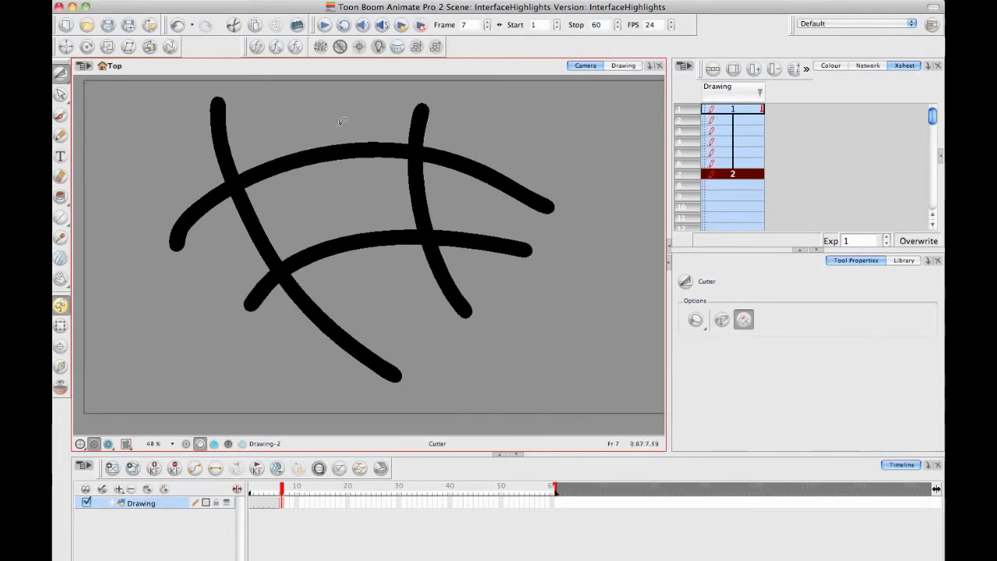
pyautogui.moveTo(223, 145); pyautogui.dragTo(180, 154)
pyautogui.moveTo(331, 117); pyautogui.dragTo(572, 158)
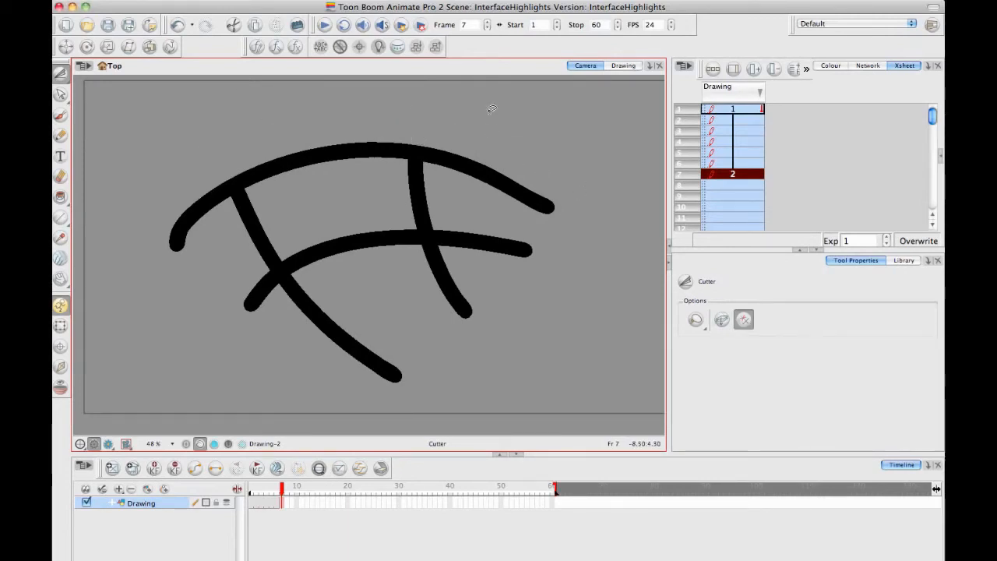
pyautogui.moveTo(492, 110)
pyautogui.mouseDown()
pyautogui.moveTo(506, 289)
pyautogui.moveTo(326, 374)
pyautogui.mouseUp()
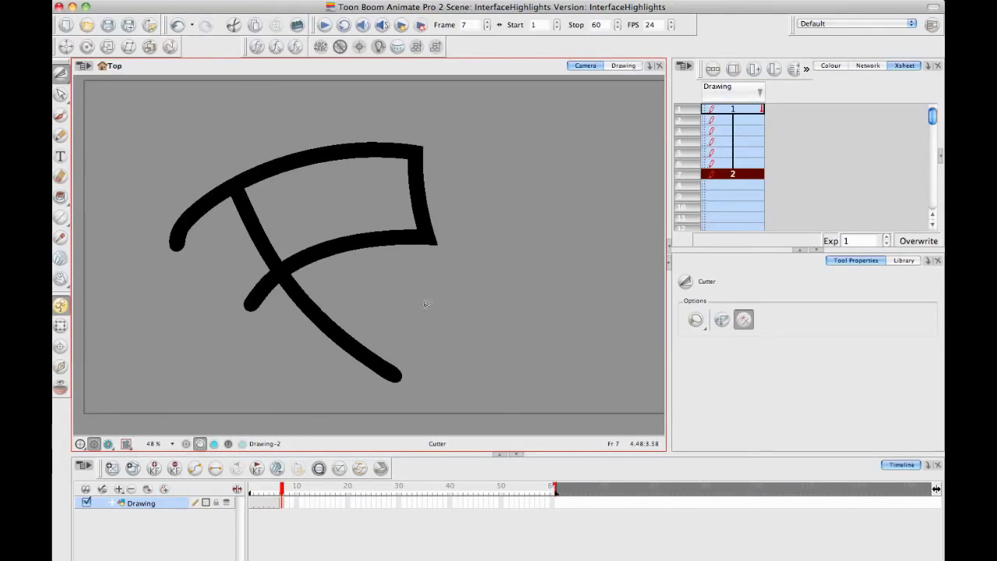
pyautogui.moveTo(428, 301); pyautogui.dragTo(256, 356)
pyautogui.moveTo(232, 261); pyautogui.dragTo(300, 339)
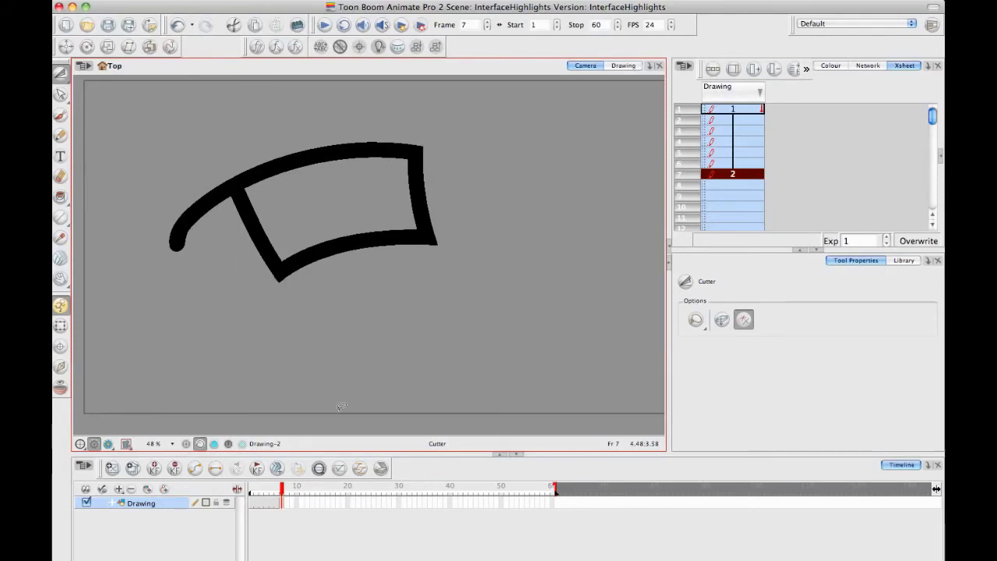
# Set the Cutter tool's selection mode to Marquee
pyautogui.click(700, 328)
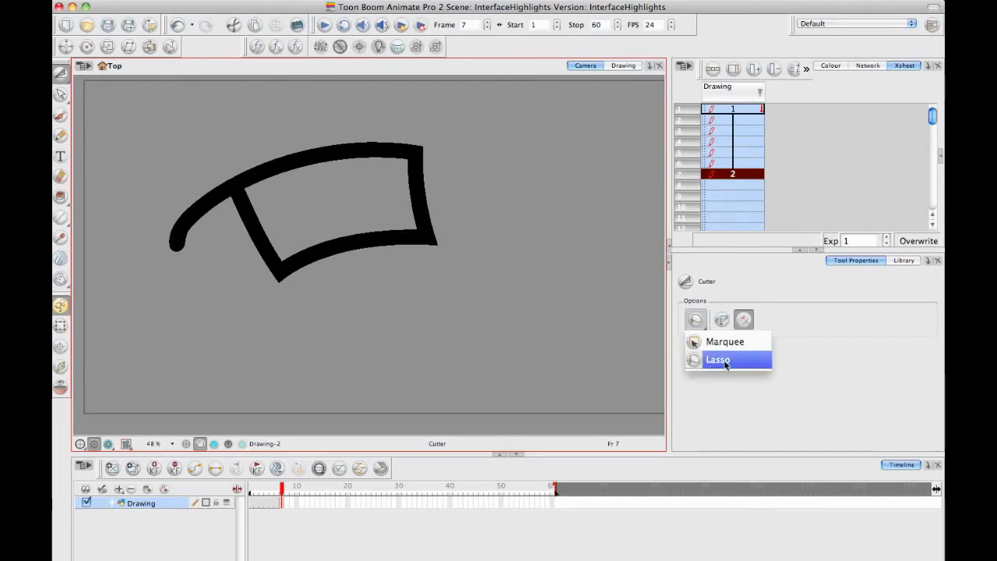
pyautogui.click(724, 362)
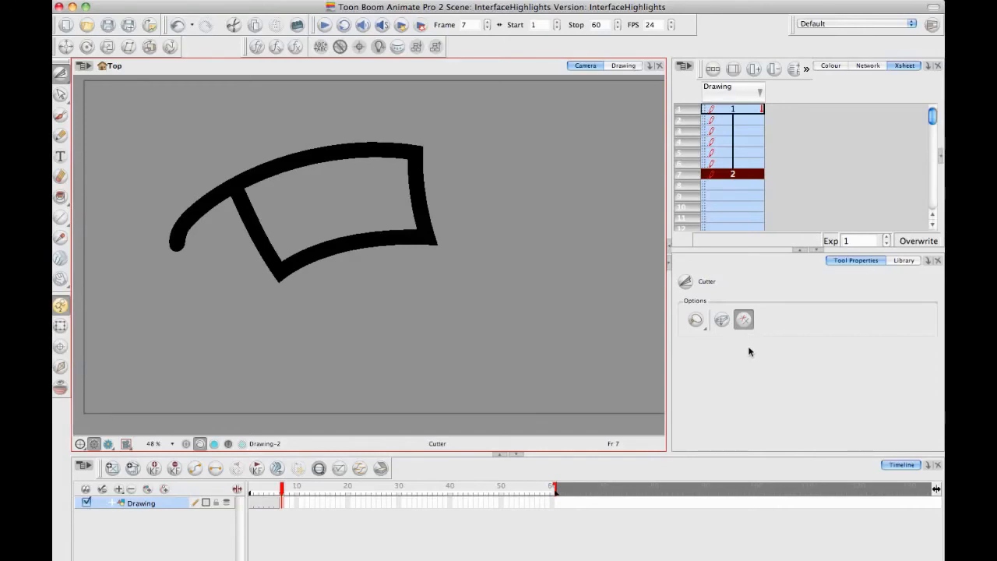
pyautogui.click(693, 320)
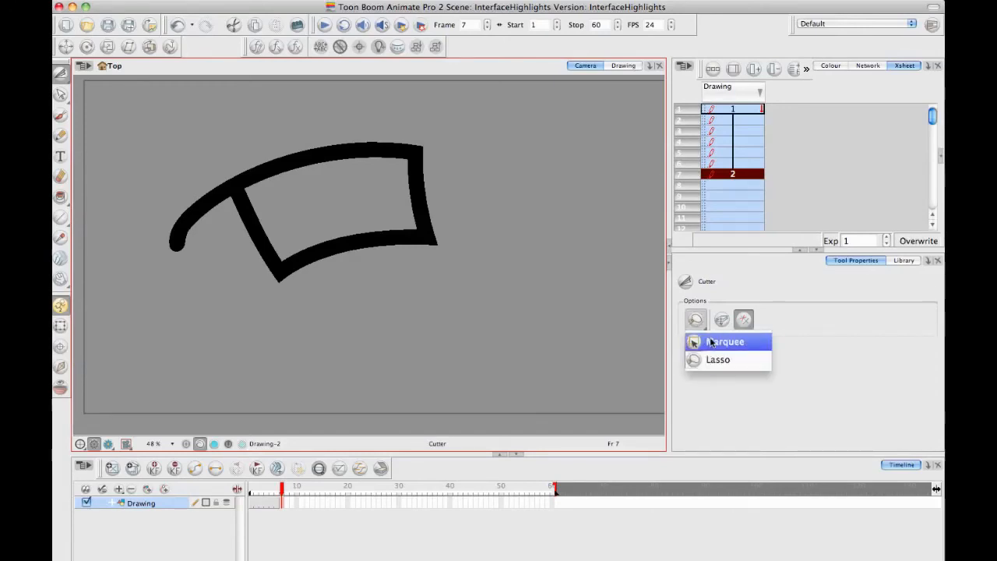
pyautogui.click(724, 343)
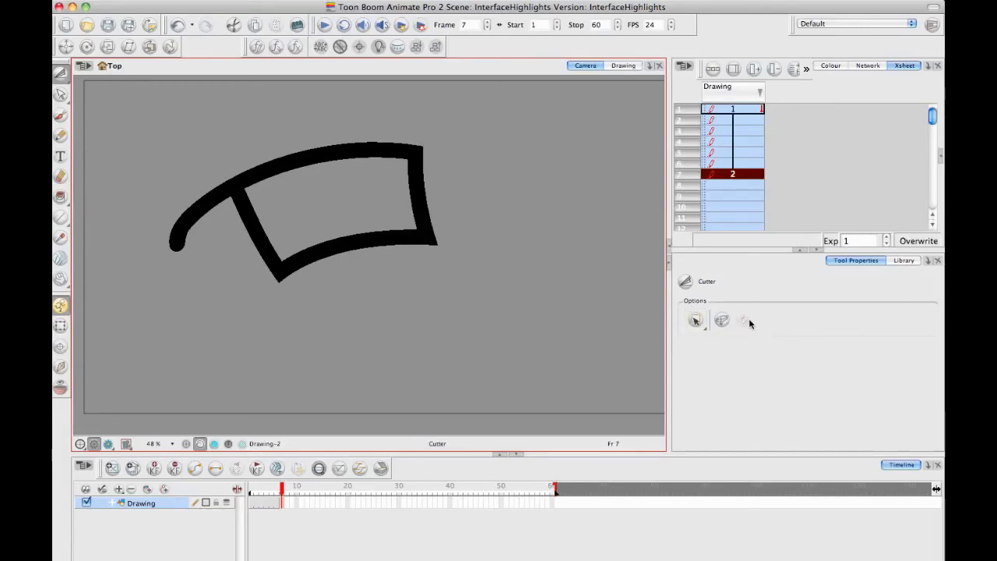
# Set the Cutter to Lasso mode and trim the upper arc's remaining overhanging left end
pyautogui.click(696, 320)
pyautogui.click(724, 359)
pyautogui.moveTo(185, 145); pyautogui.dragTo(226, 343)
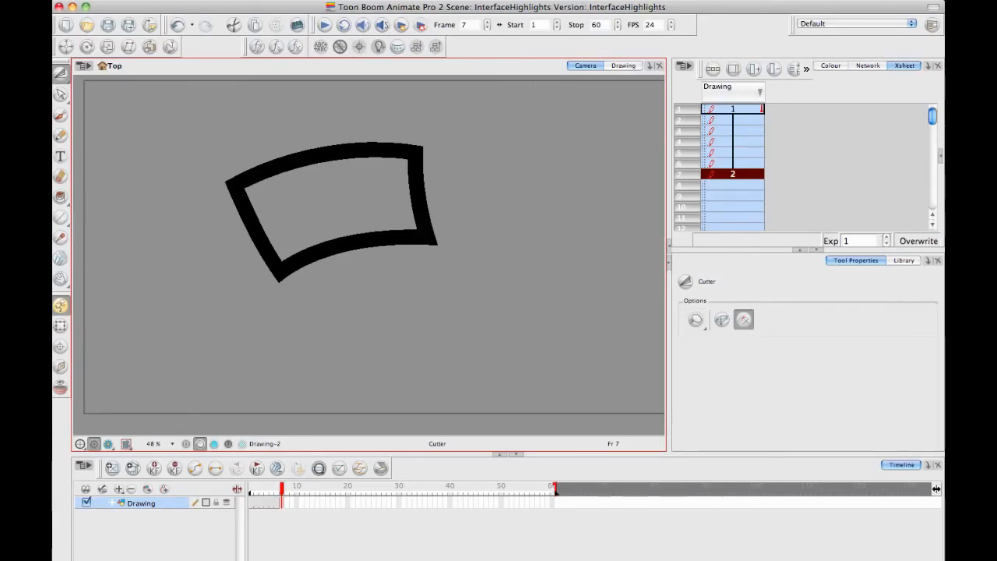